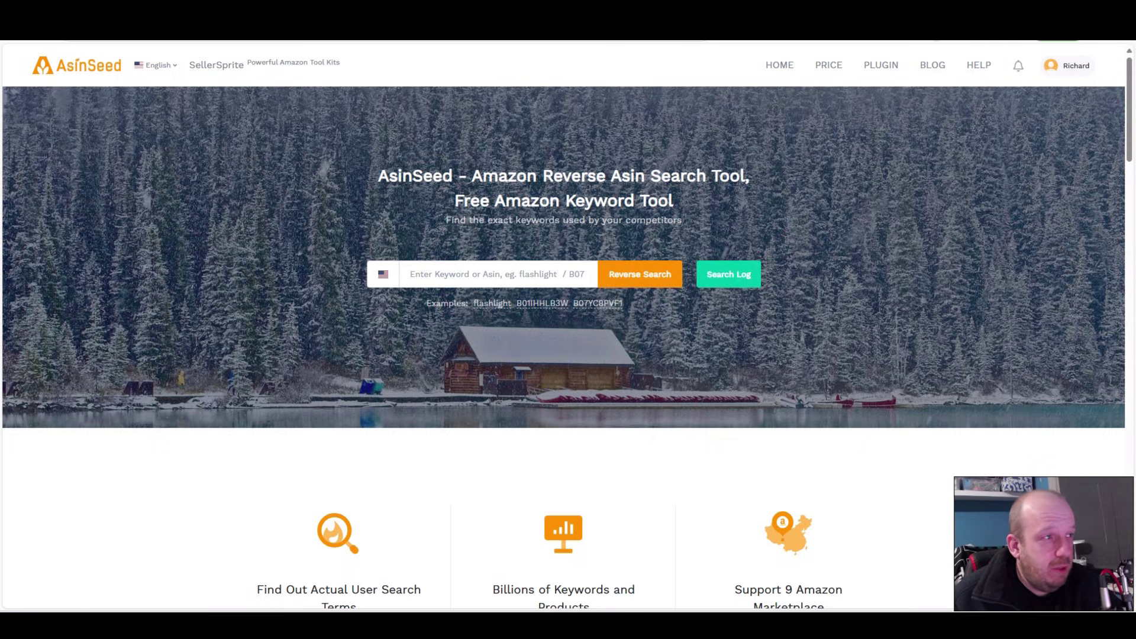
Briefly open the SellerSprite dashboard, then close it to return to the AsinSeed home page
mouse_move(881, 65)
left_click(822, 134)
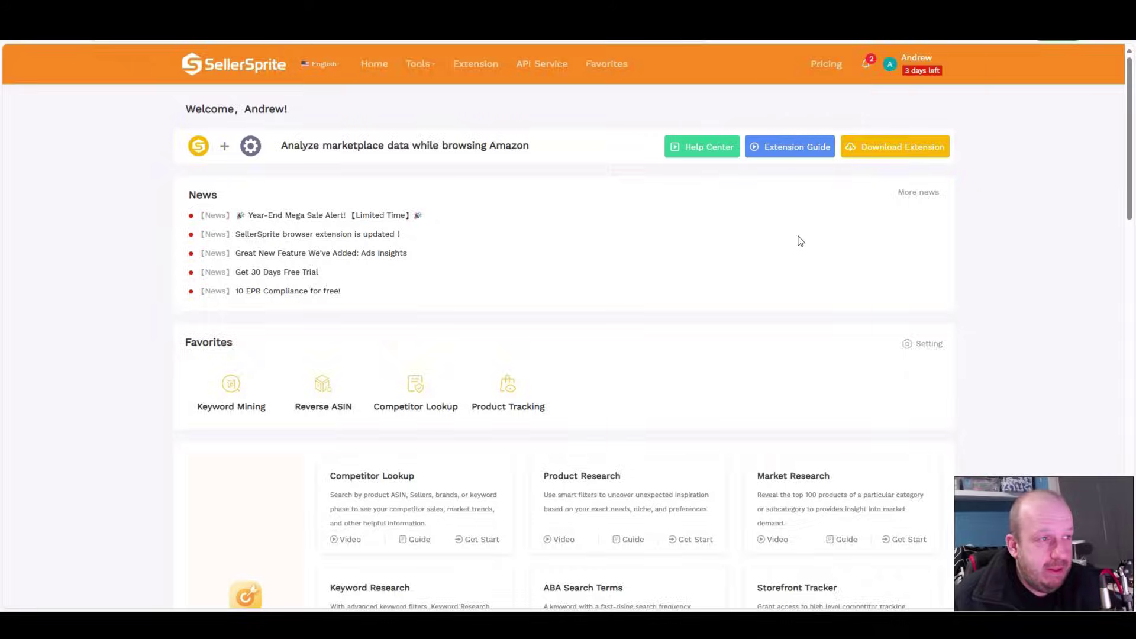
key("ctrl+w")
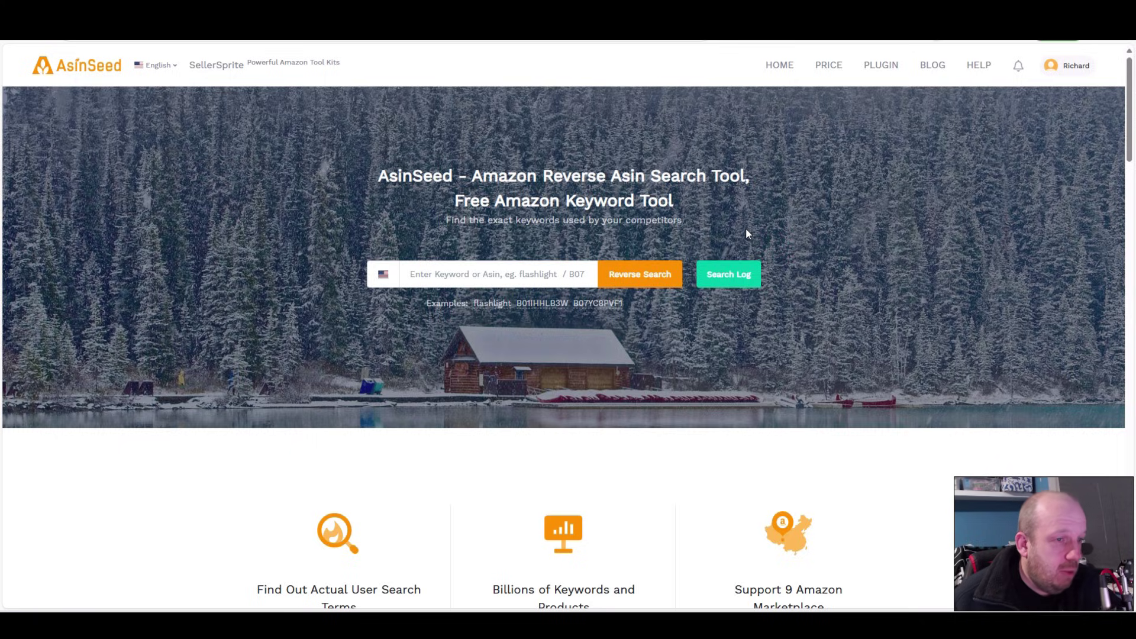
Run an AsinSeed reverse search for 'coloring book' to list its related keywords
left_click(461, 276)
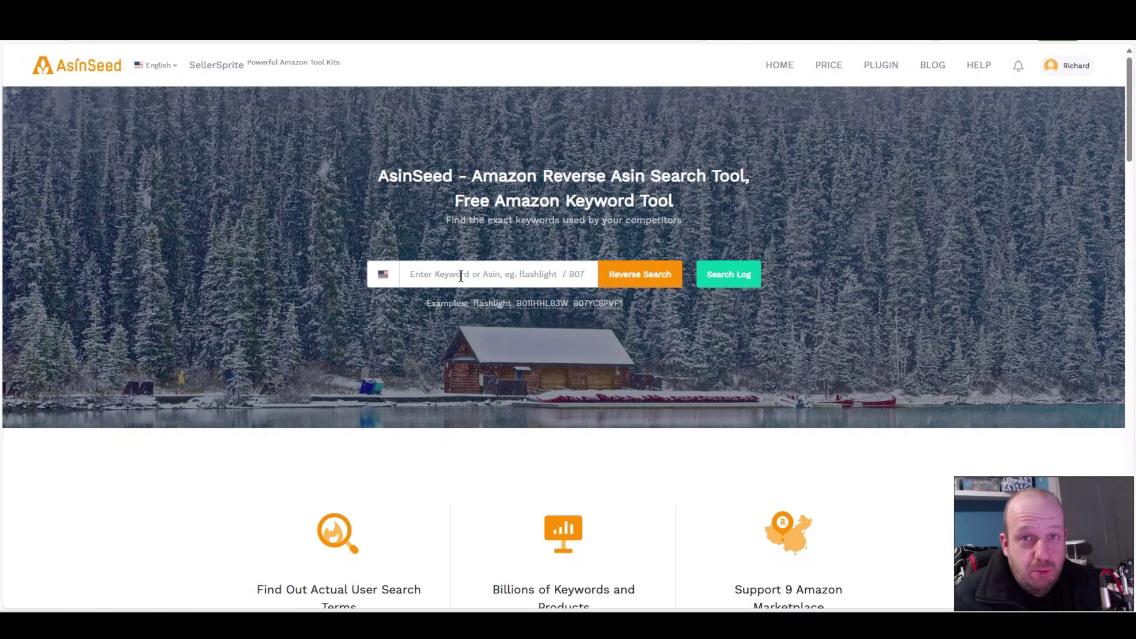
type("co")
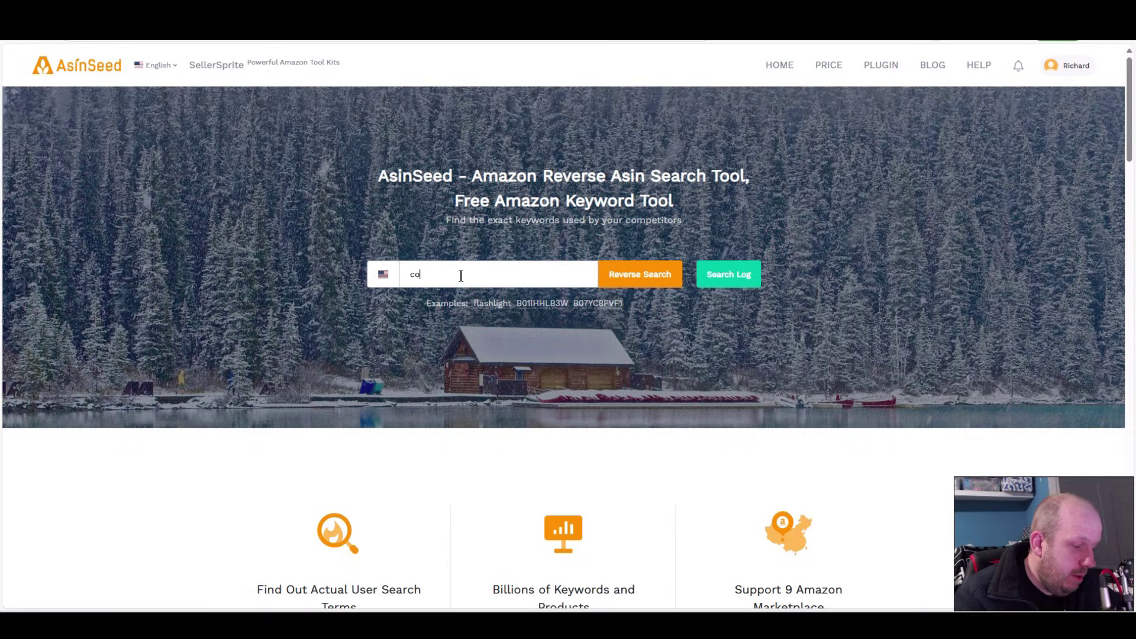
type("loring book")
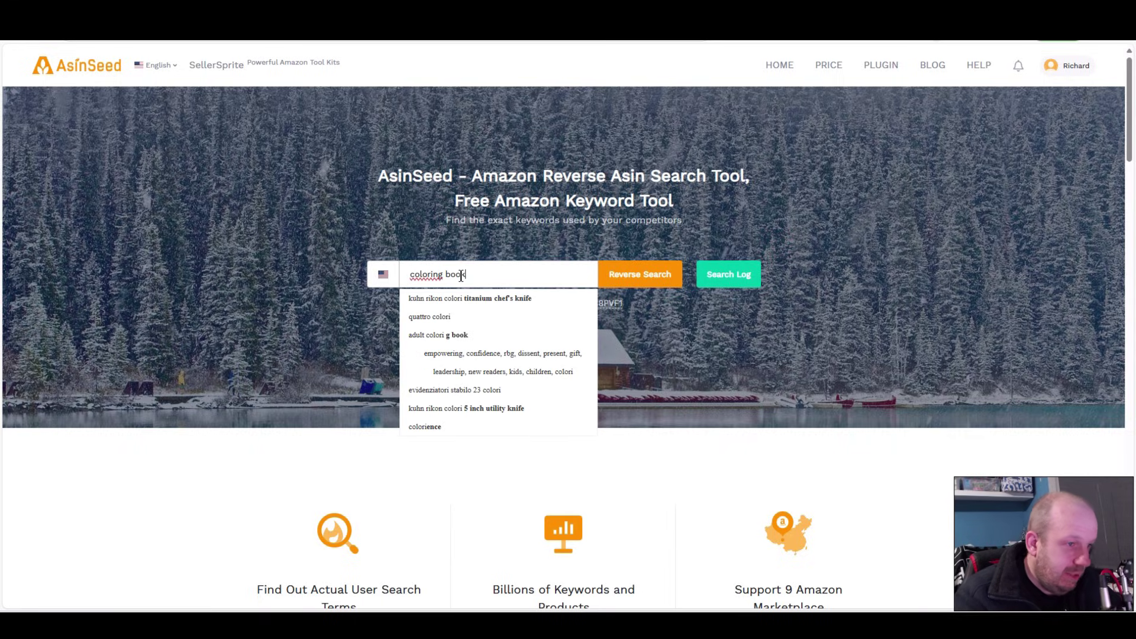
key("Return")
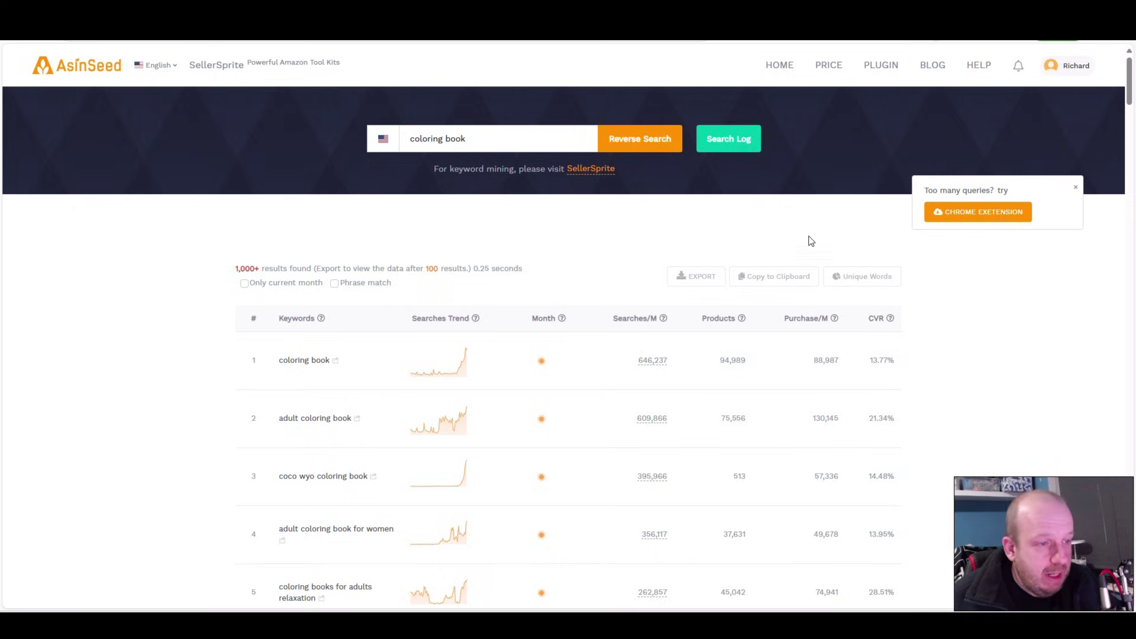
mouse_move(544, 369)
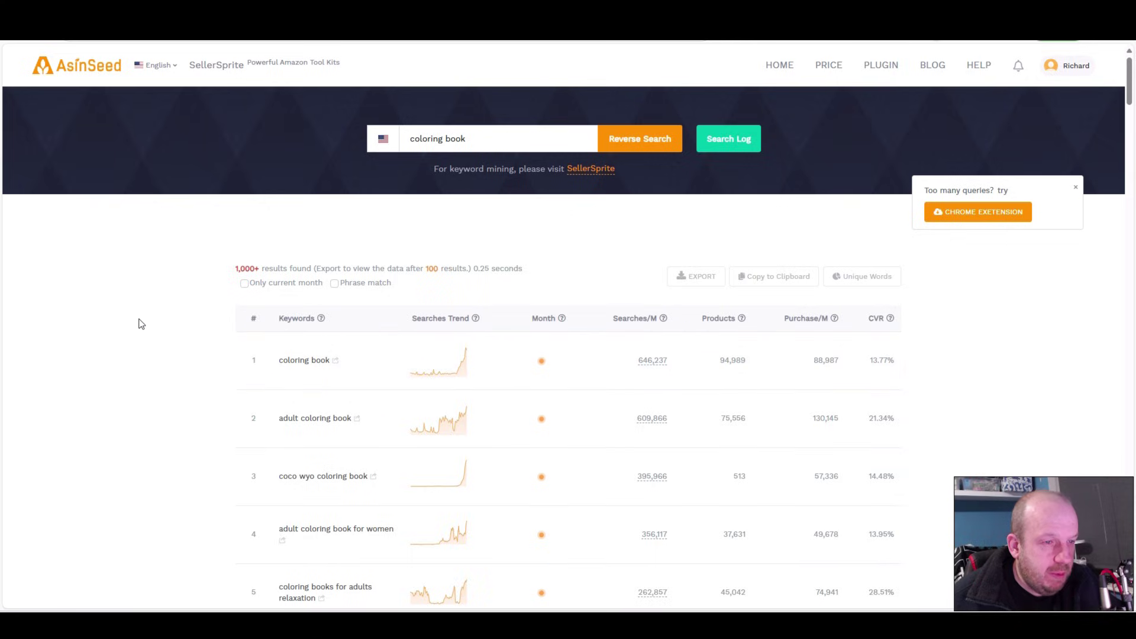
scroll(141, 324, "down", 1)
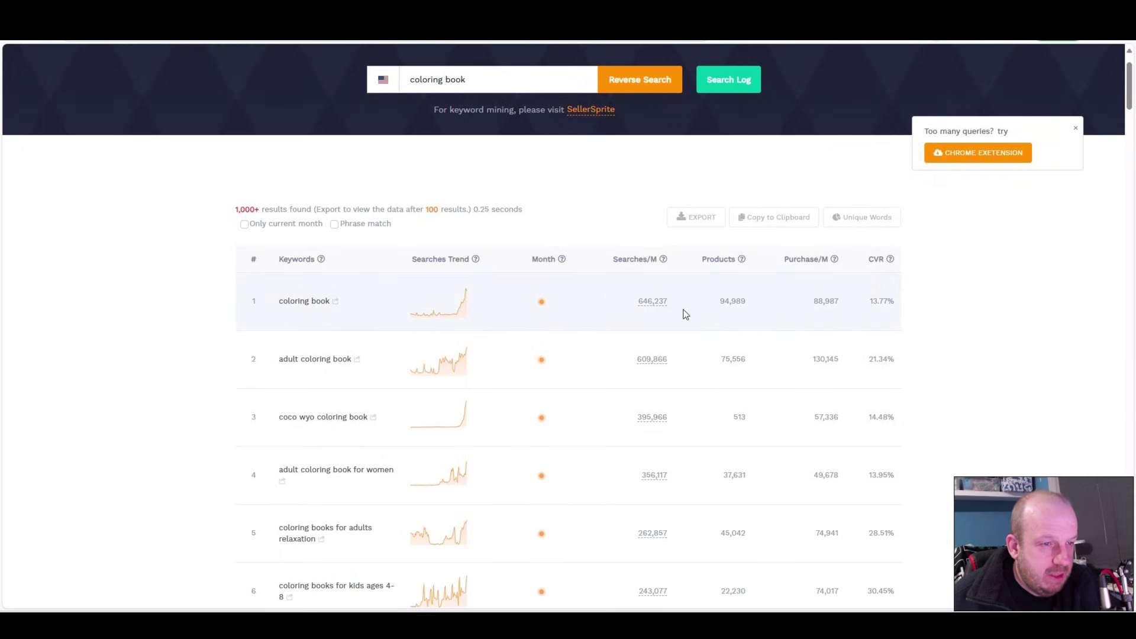
mouse_move(665, 262)
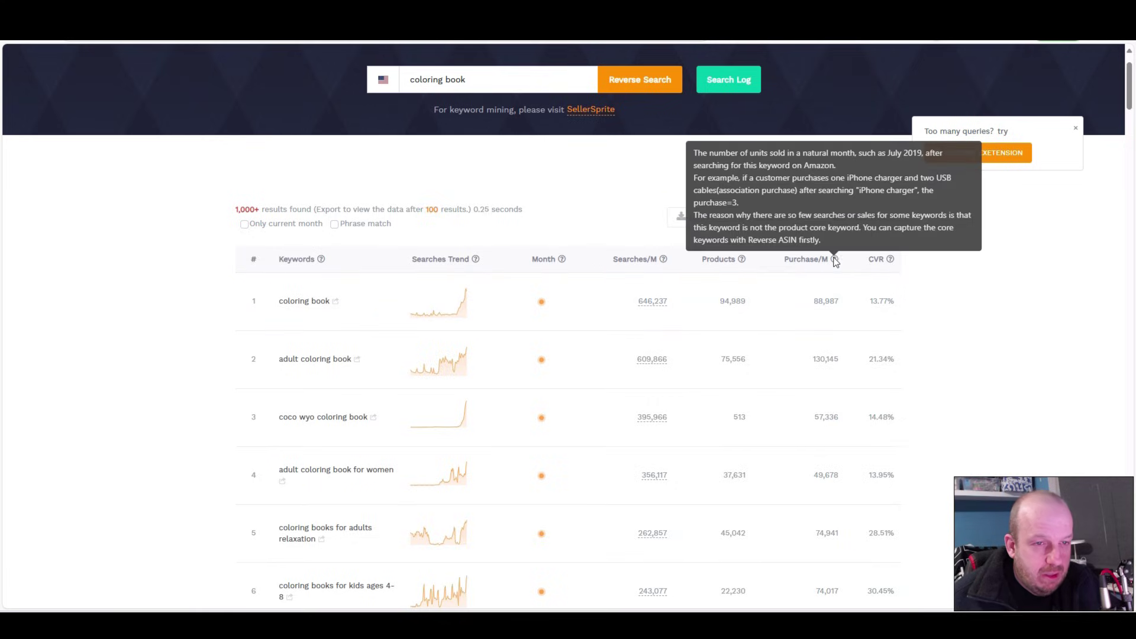
mouse_move(836, 261)
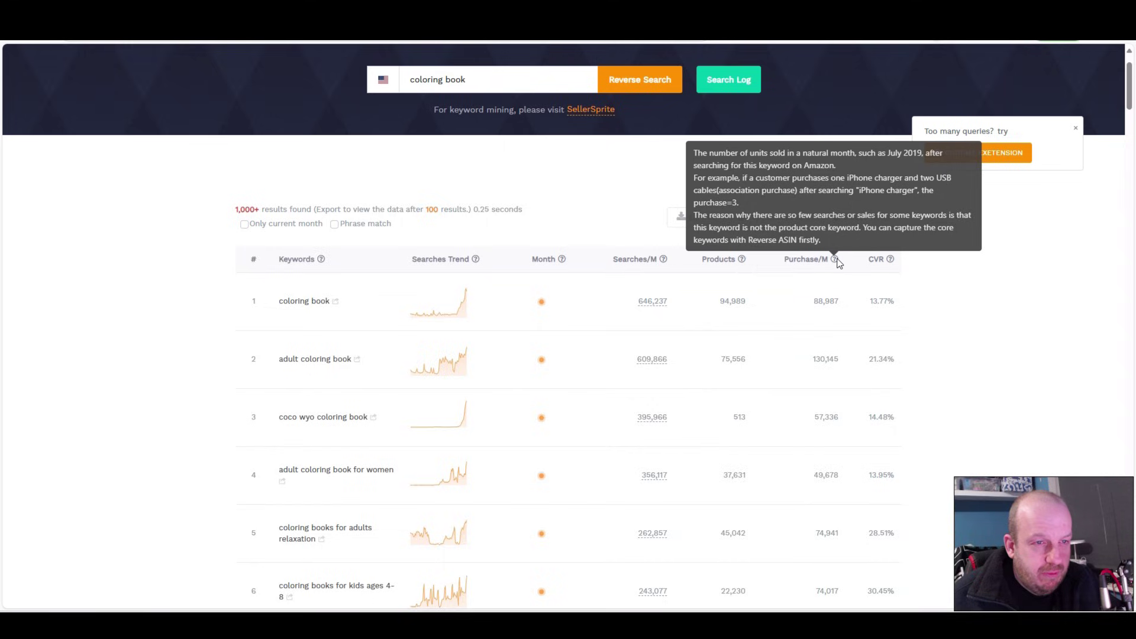
mouse_move(891, 260)
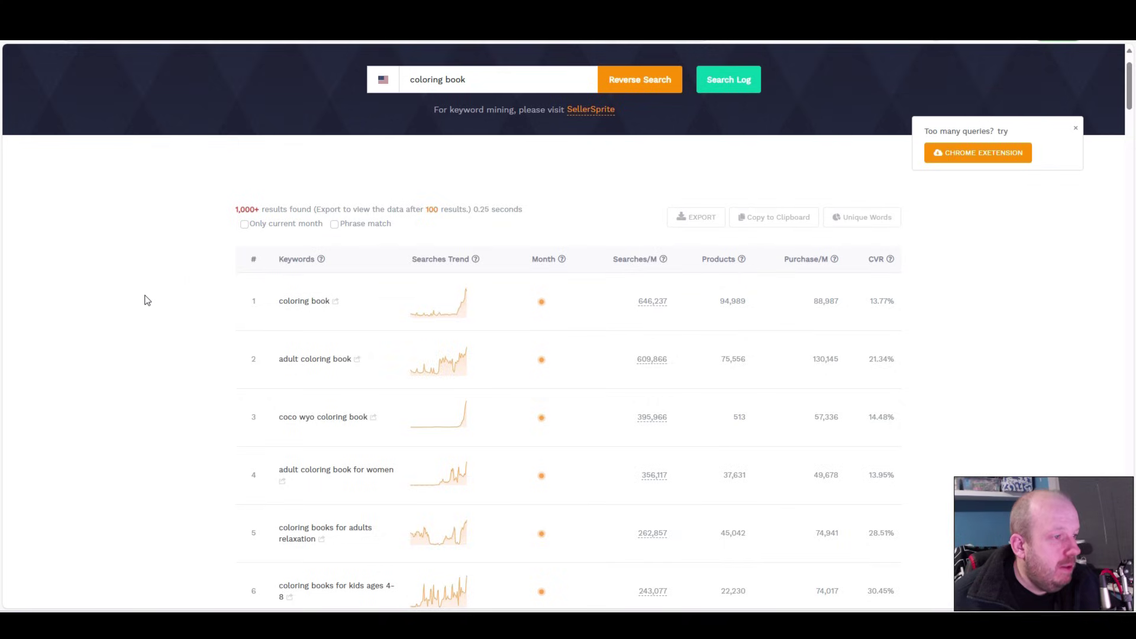
scroll(147, 300, "down", 1)
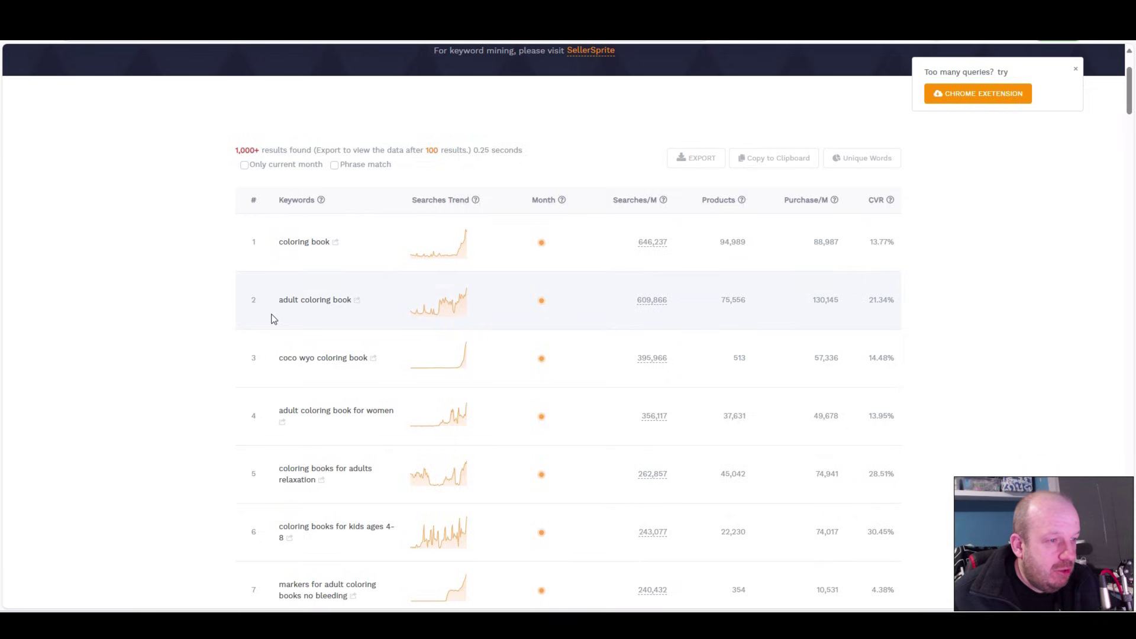
scroll(183, 352, "down", 1)
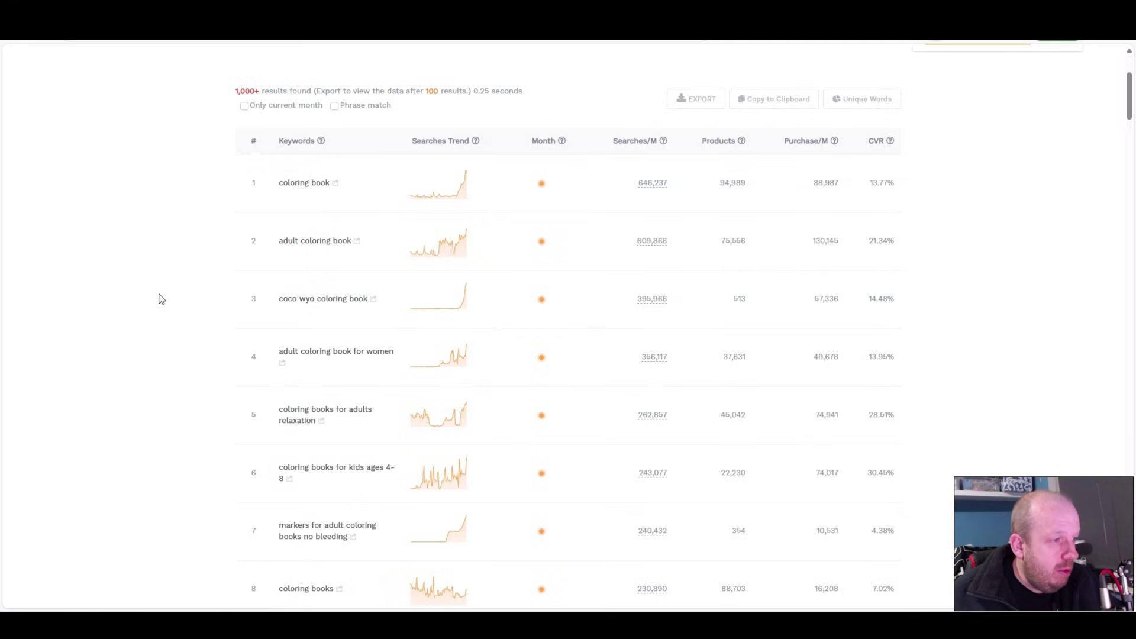
scroll(159, 312, "down", 1)
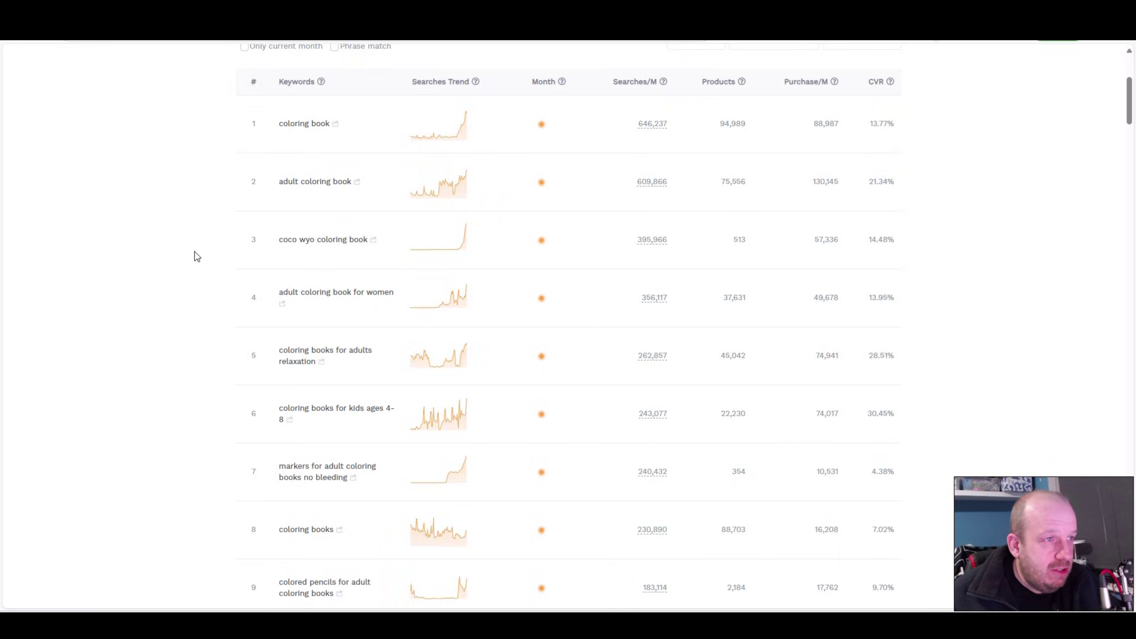
scroll(197, 256, "up", 2)
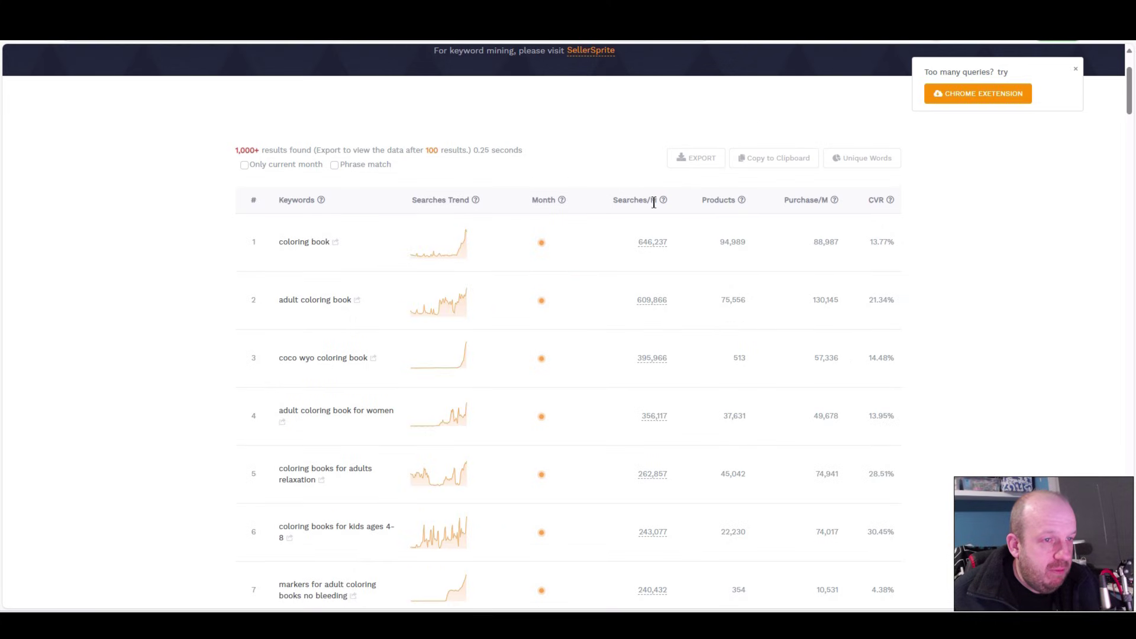
mouse_move(664, 205)
scroll(198, 358, "down", 5)
Scroll to row 18 and open Amazon results for 'bold and easy coloring book'
scroll(197, 357, "down", 1)
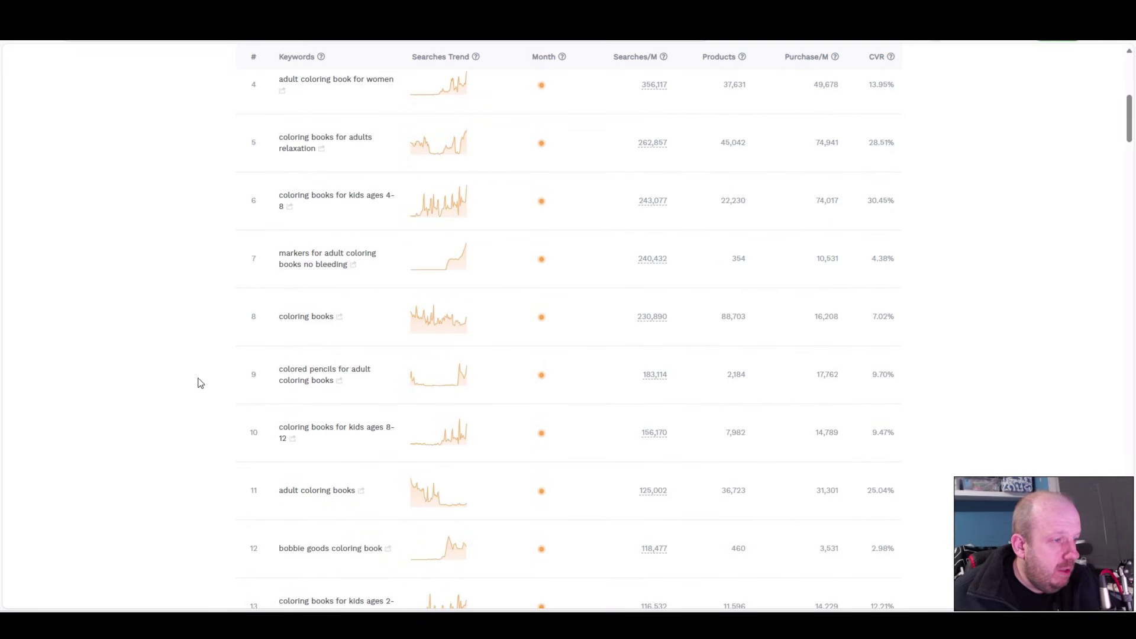
scroll(204, 385, "down", 1)
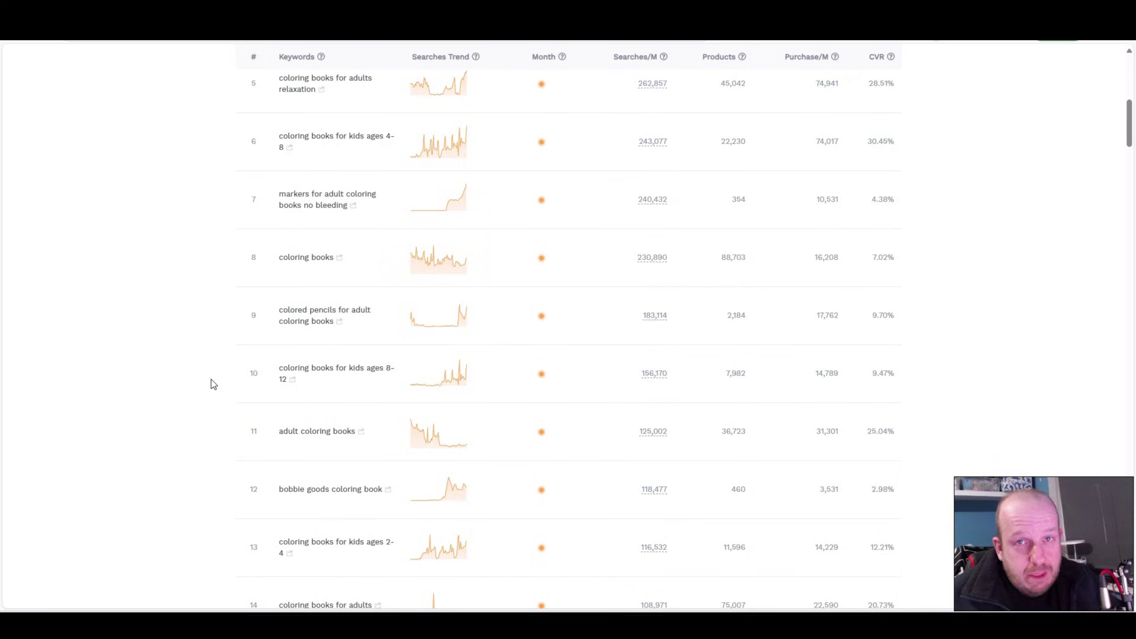
scroll(210, 388, "down", 2)
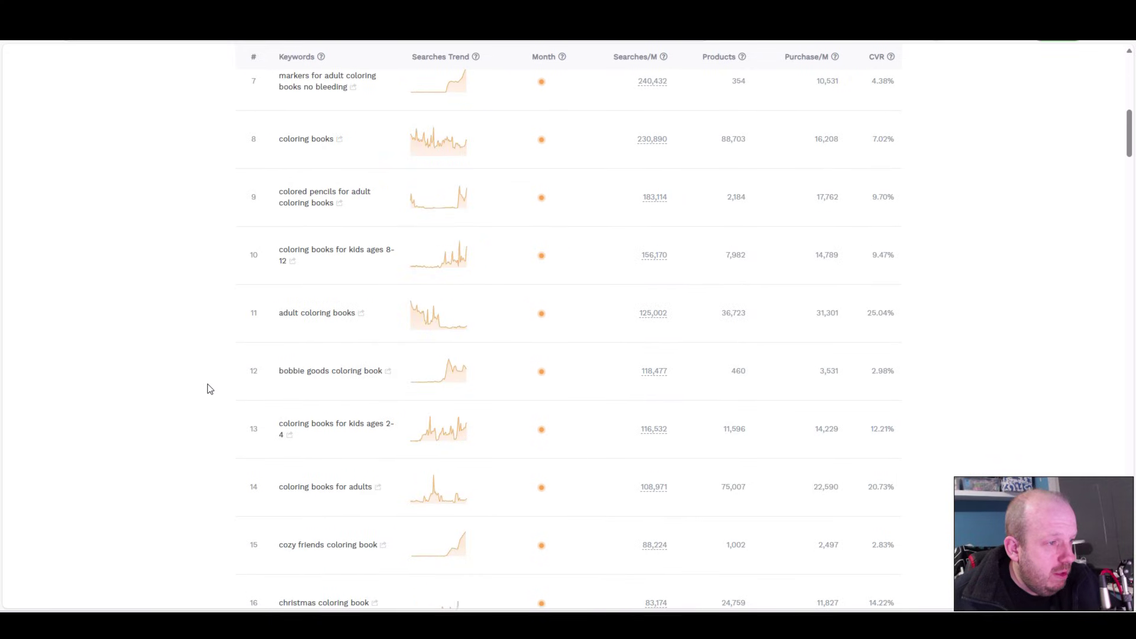
scroll(208, 389, "down", 1)
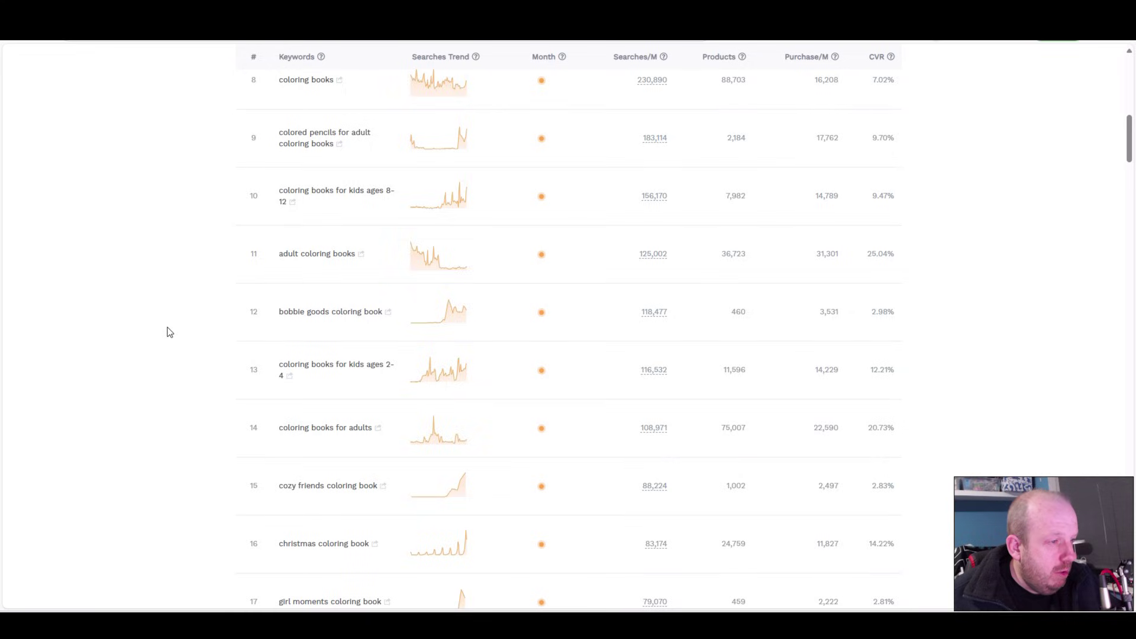
scroll(187, 333, "down", 3)
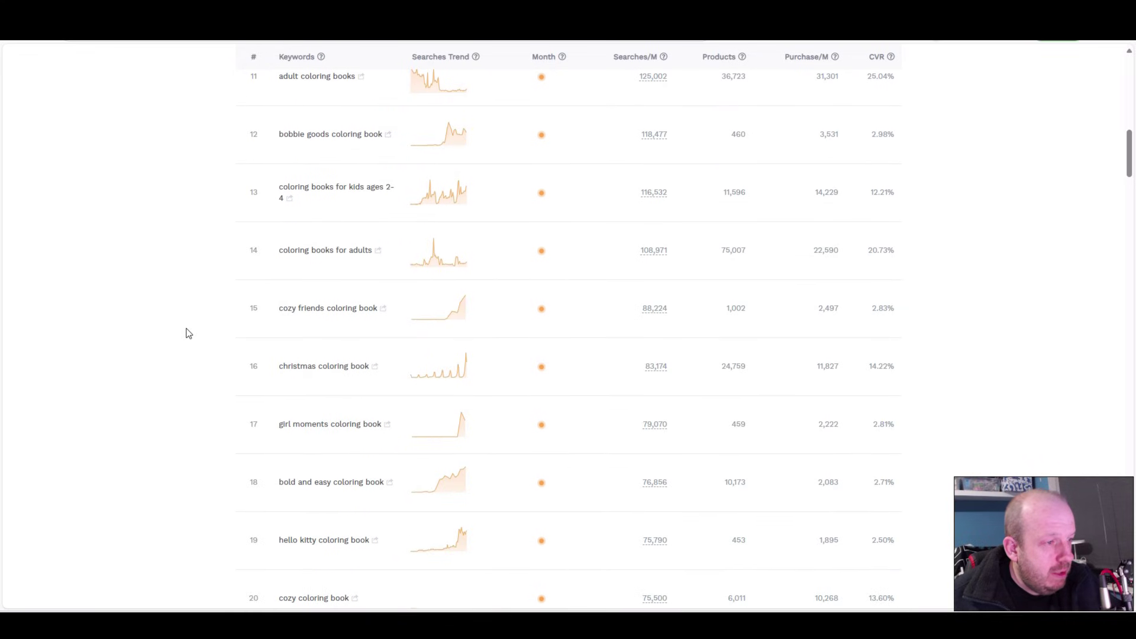
scroll(187, 333, "down", 1)
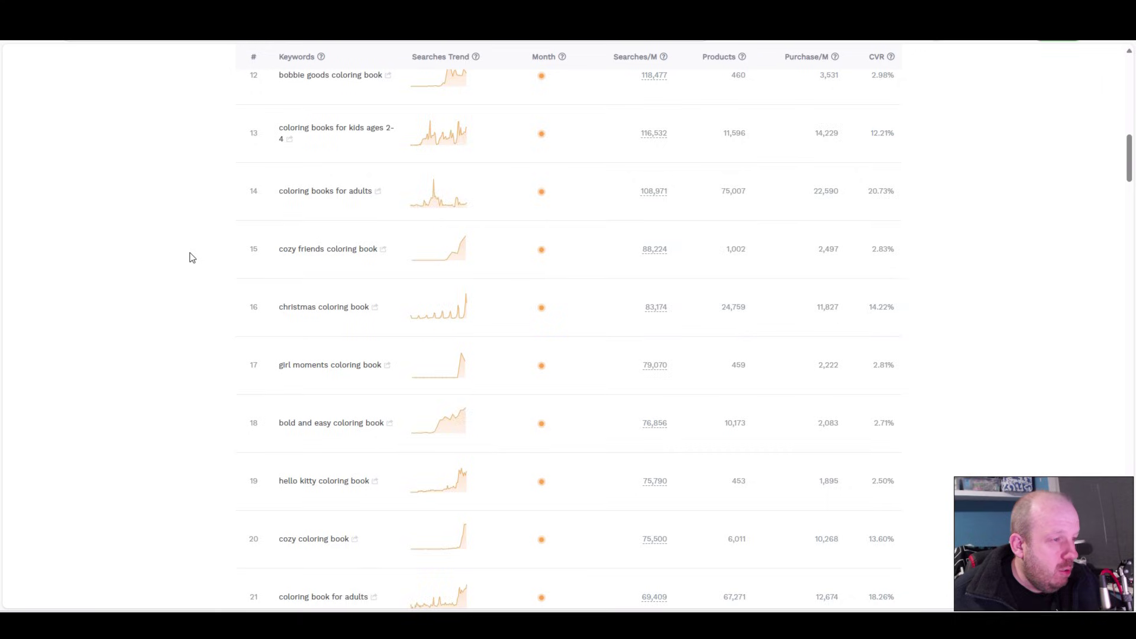
scroll(180, 258, "down", 1)
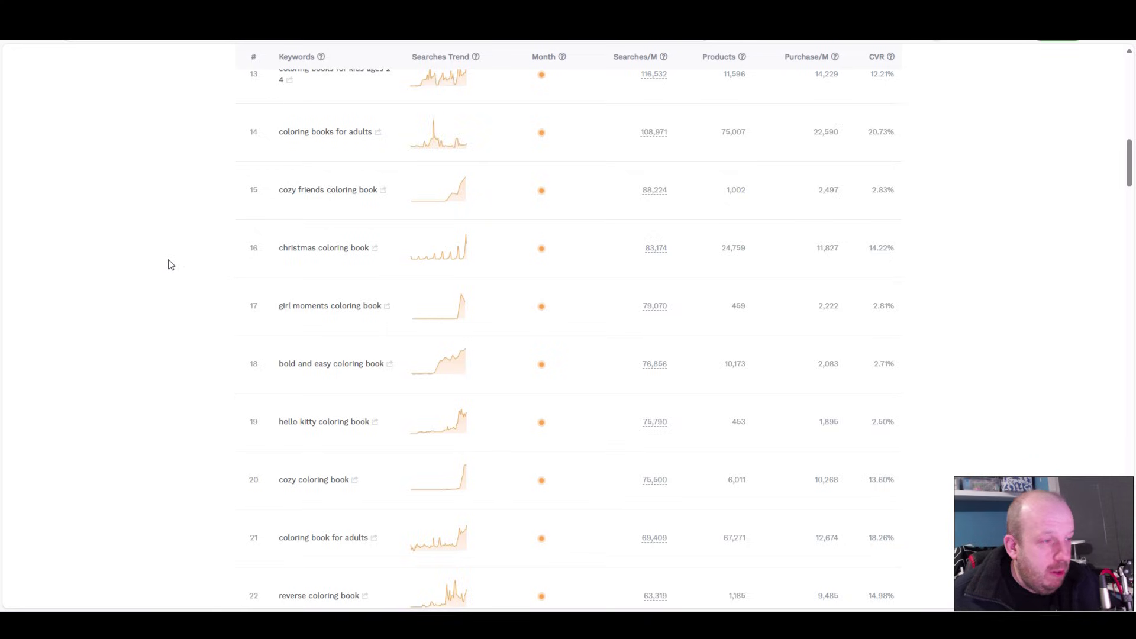
scroll(179, 300, "down", 1)
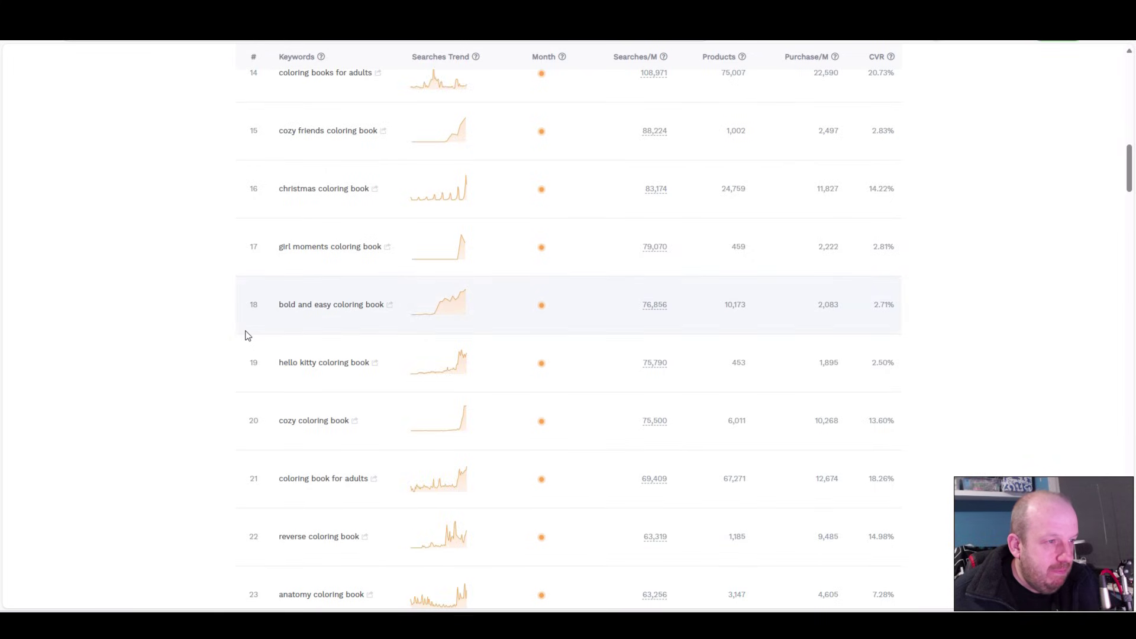
left_click(389, 306)
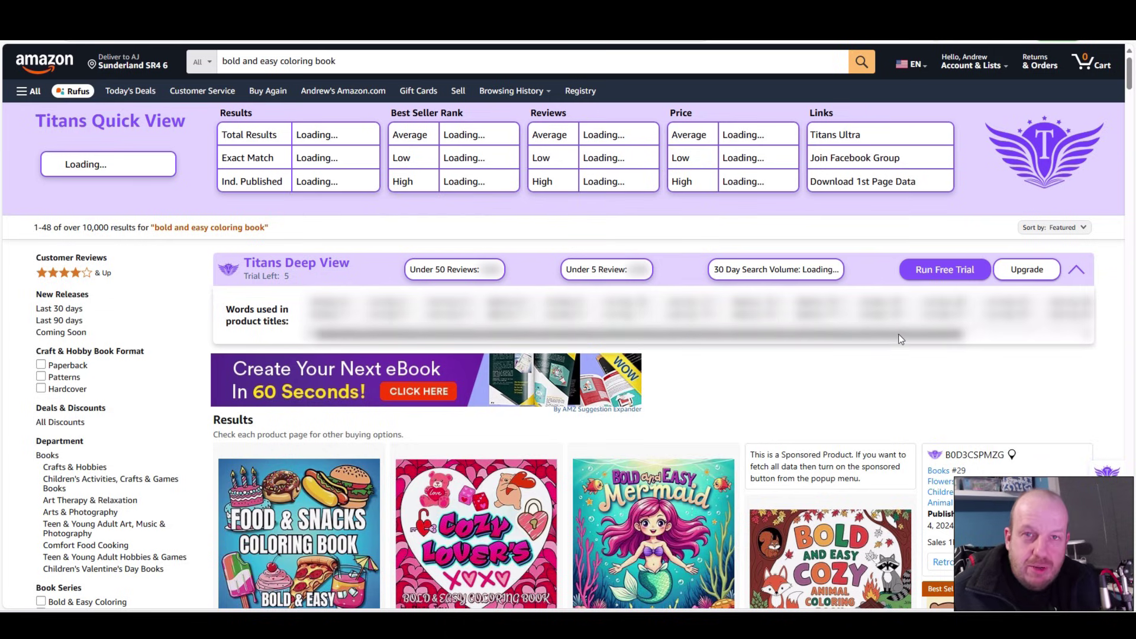
Scroll the Bold & Easy coloring book results, checking sales ranks and Keepa History
scroll(899, 330, "down", 2)
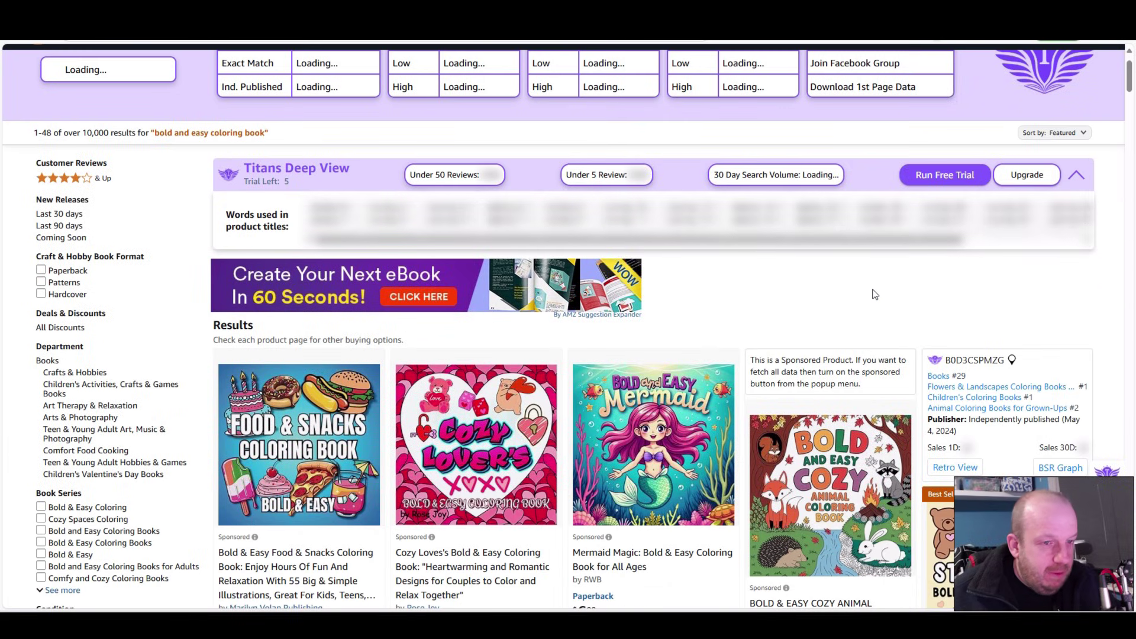
scroll(874, 294, "down", 1)
scroll(916, 276, "down", 2)
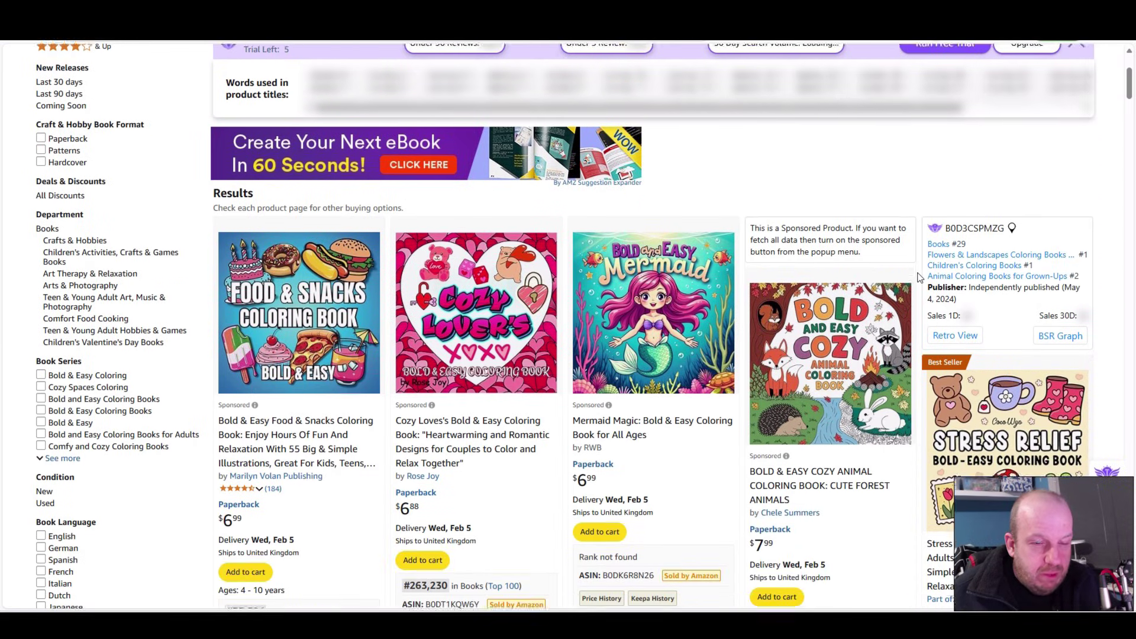
scroll(918, 277, "down", 1)
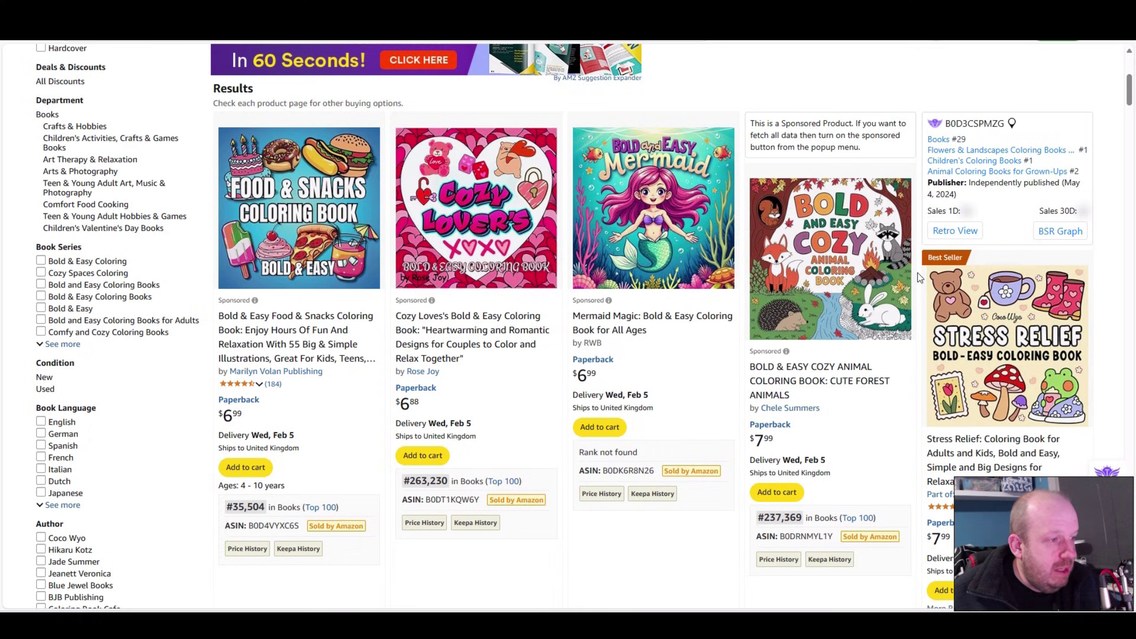
scroll(918, 276, "down", 1)
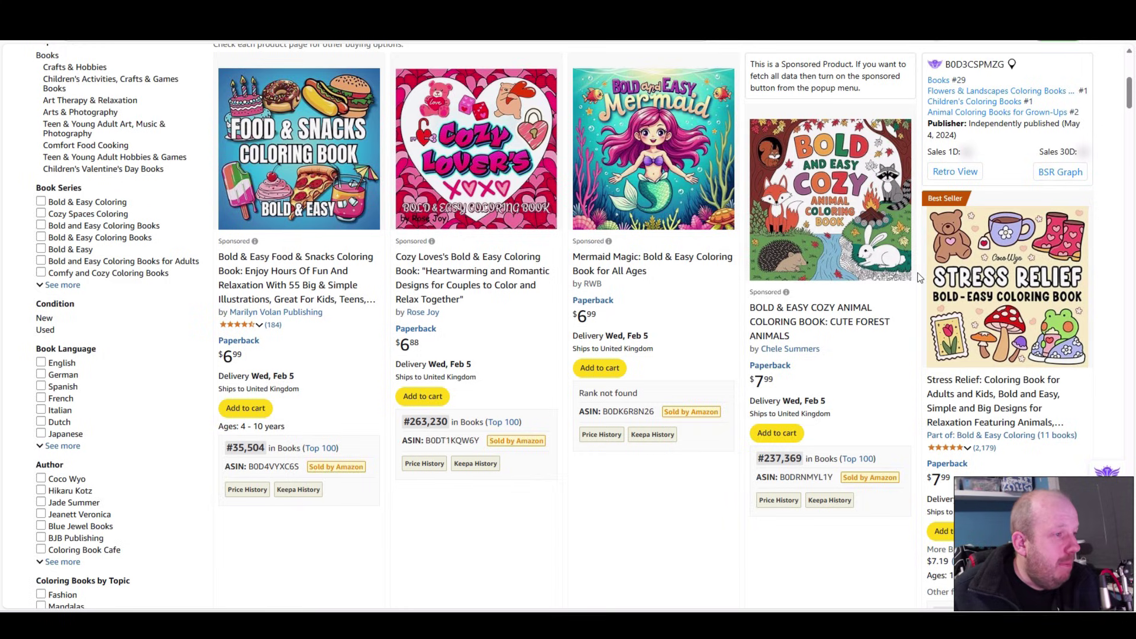
scroll(919, 278, "down", 1)
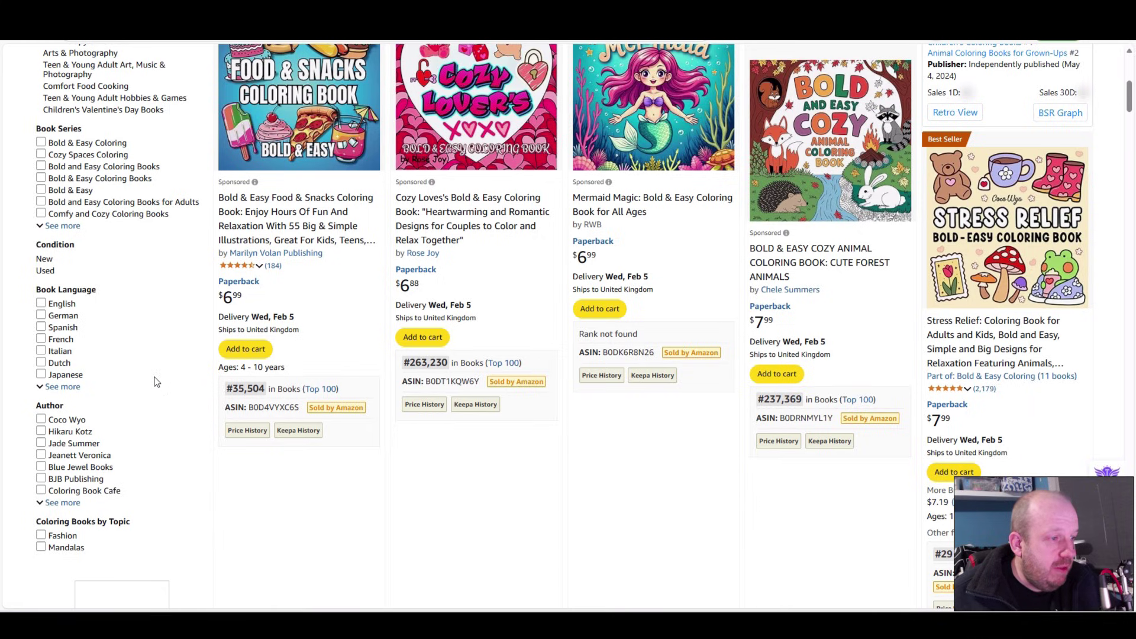
mouse_move(310, 437)
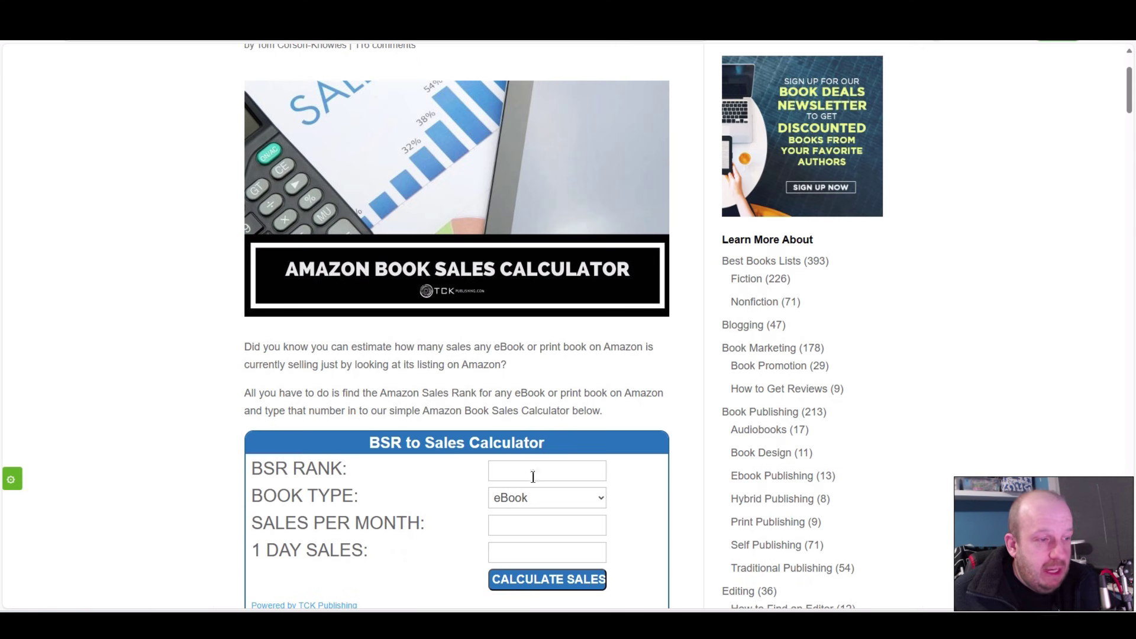
Estimate sales for BSR 35500 as a print Book: about 125 monthly, 8 daily
left_click(540, 469)
type("35500")
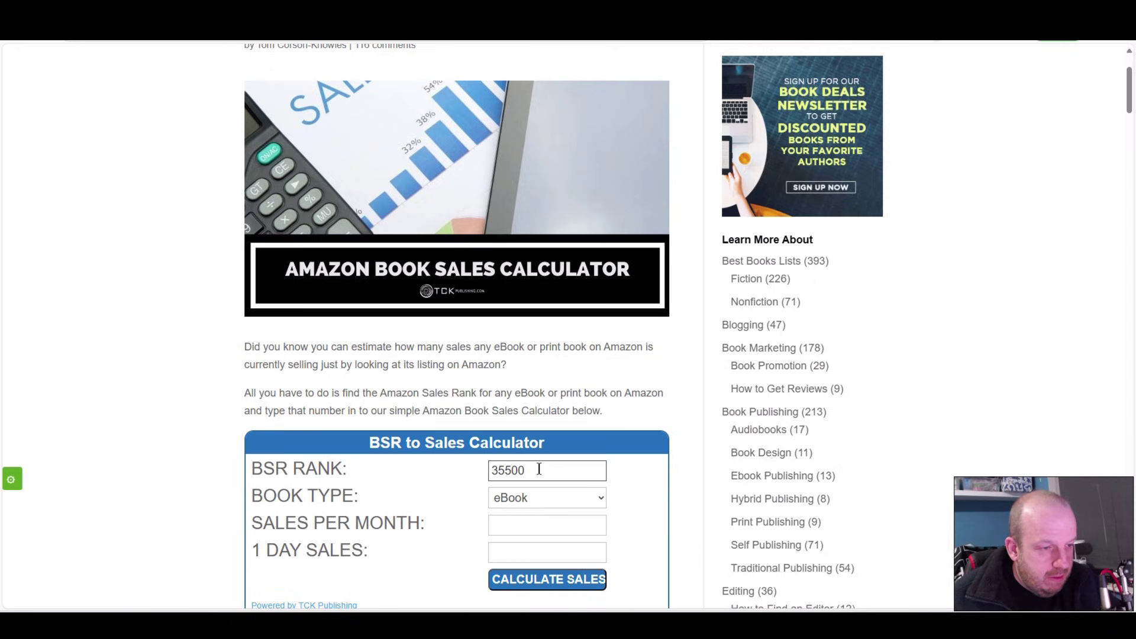
left_click(571, 497)
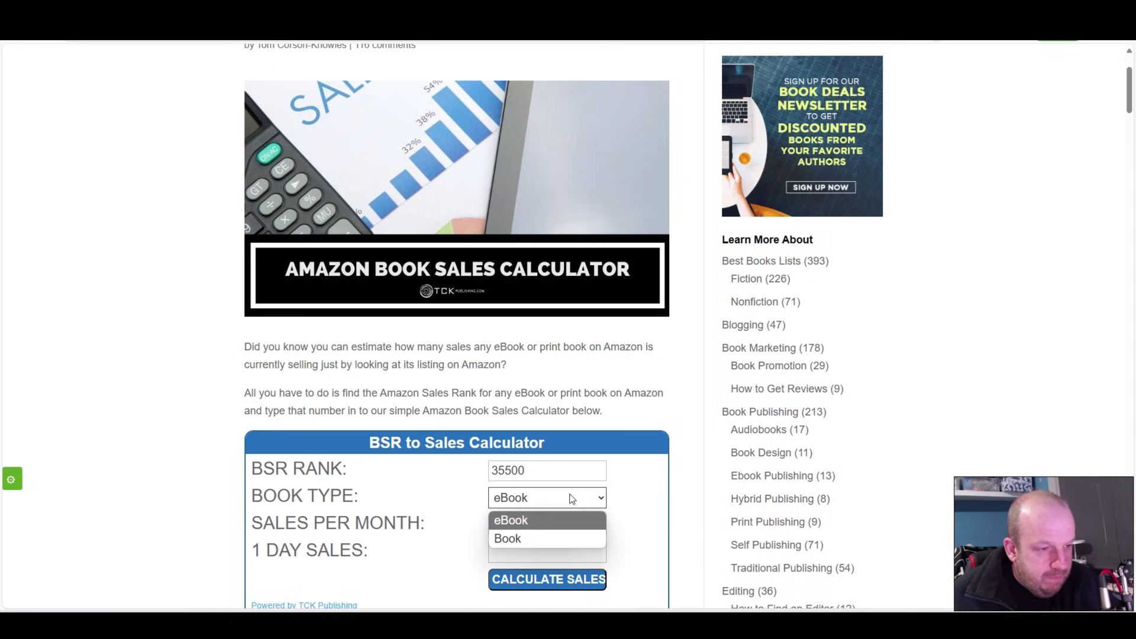
left_click(509, 540)
left_click(542, 581)
scroll(184, 398, "down", 1)
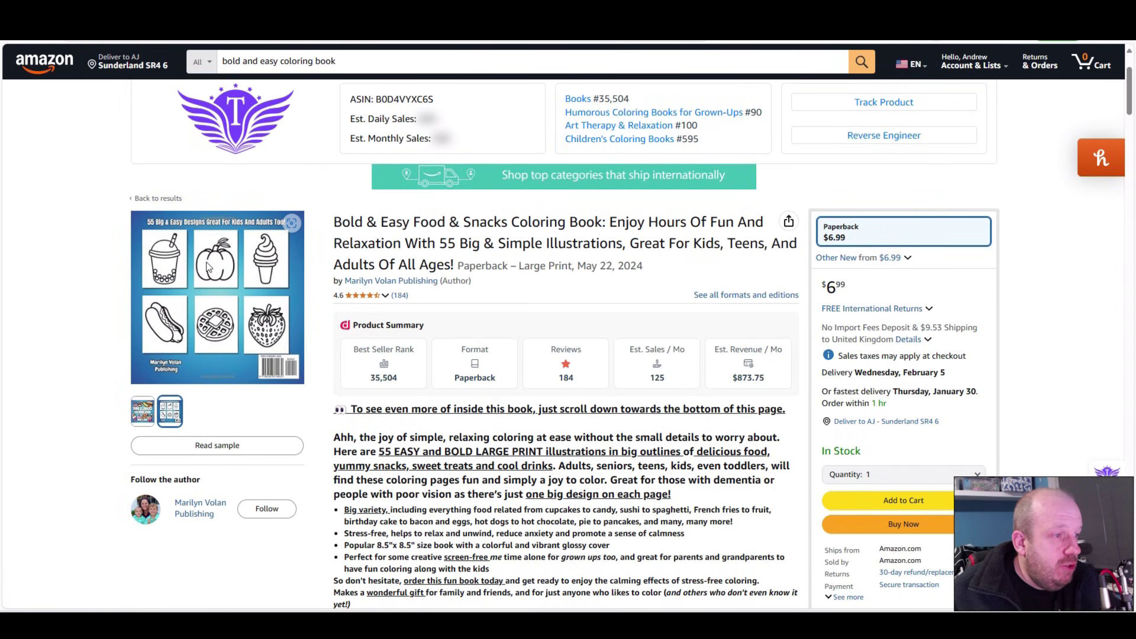
View the book's enlarged images, then go back to the search results
left_click(208, 266)
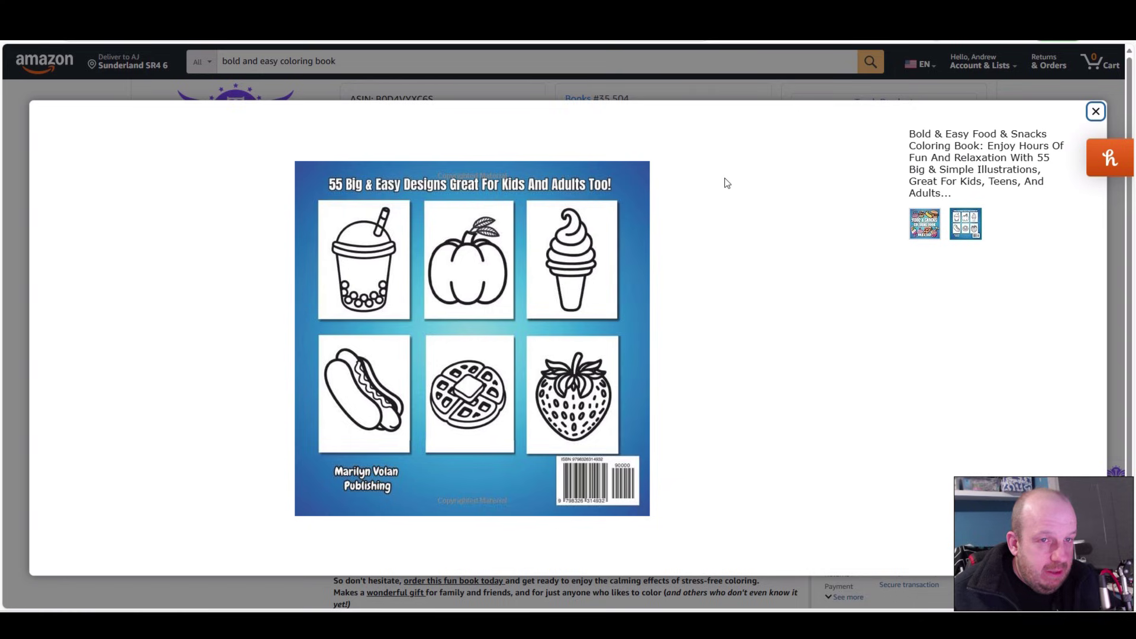
left_click(1095, 111)
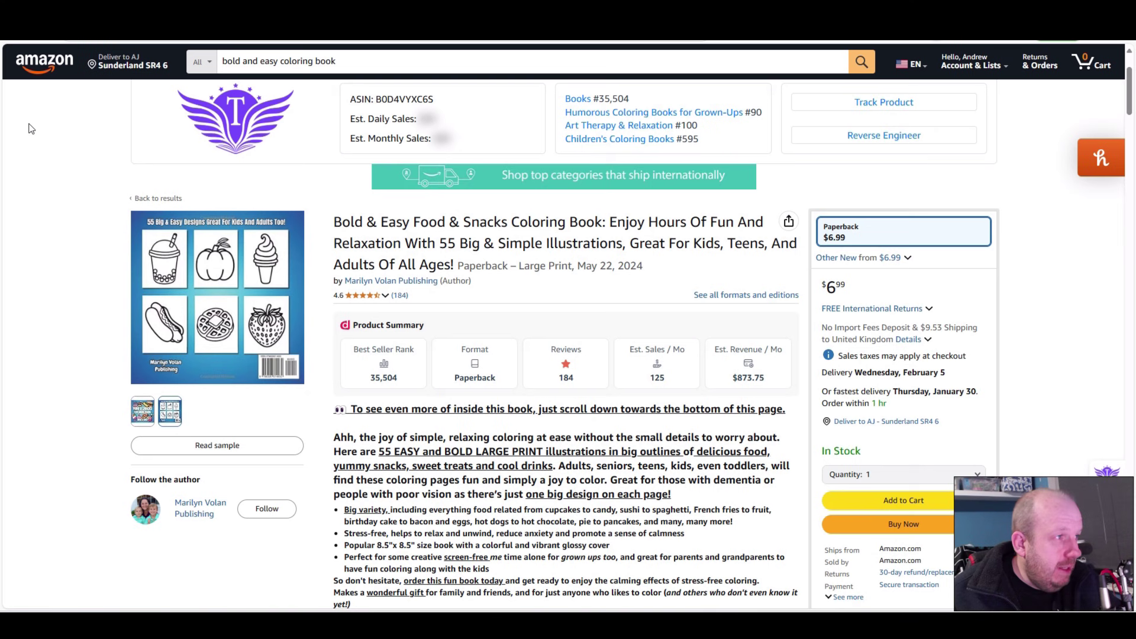
key("alt+Left")
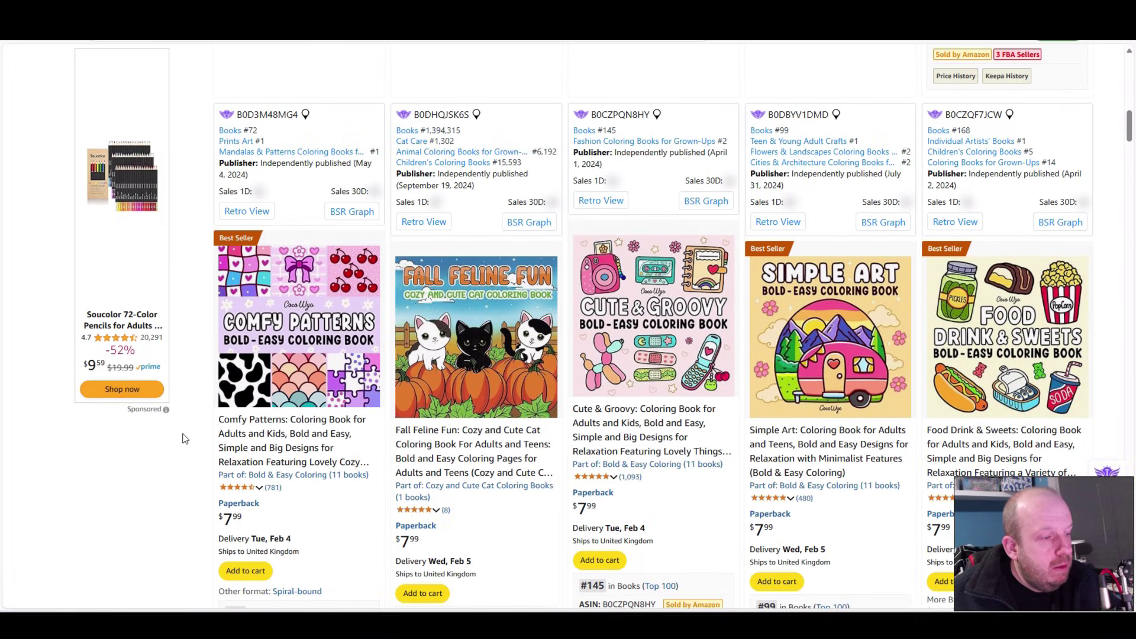
Scroll to the Comfy Patterns coloring book listing and browse its thumbnails
scroll(185, 438, "down", 1)
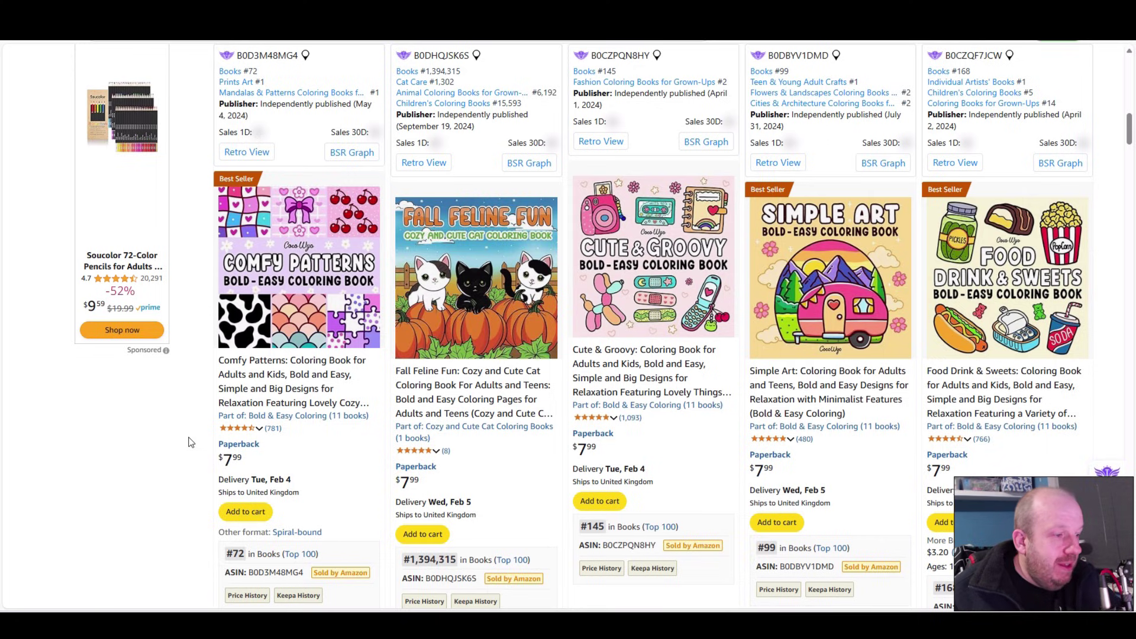
scroll(189, 441, "down", 1)
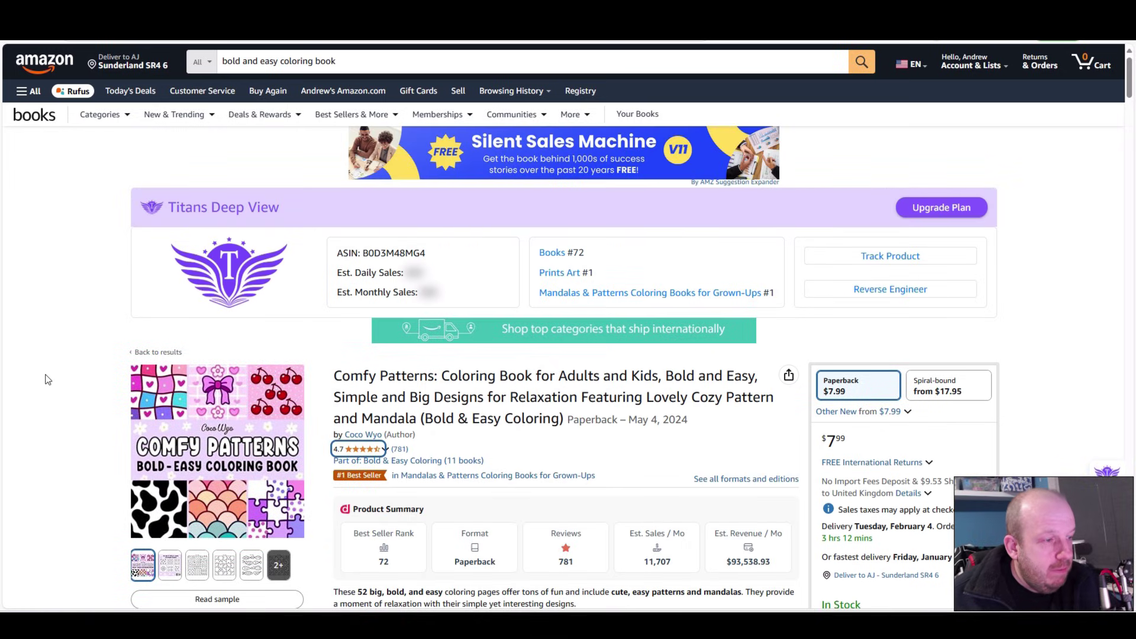
scroll(48, 379, "down", 3)
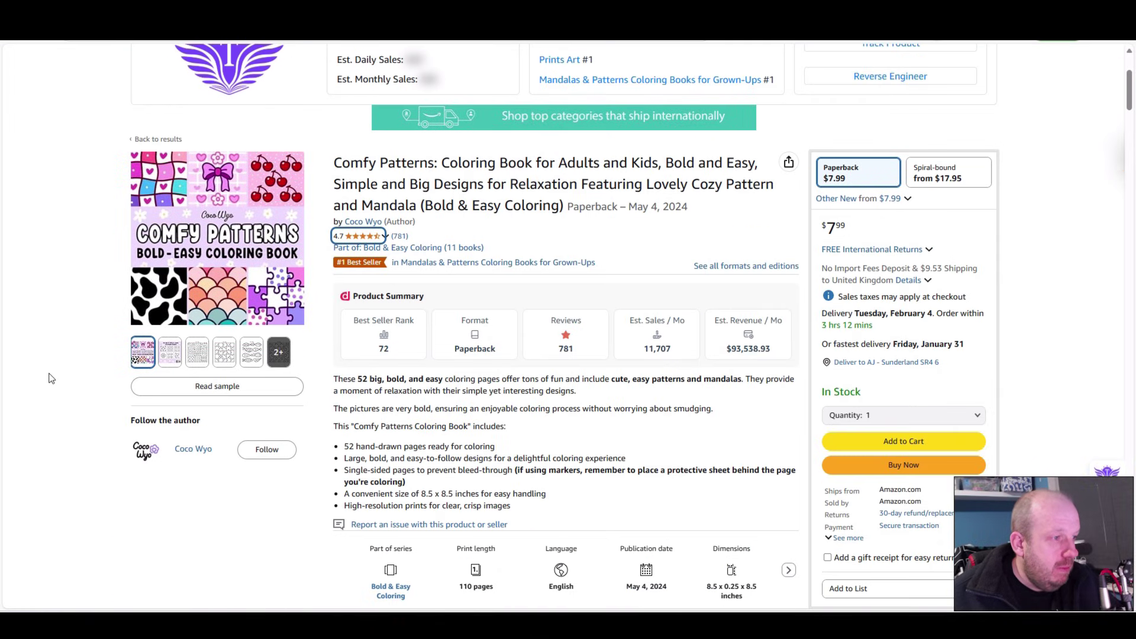
mouse_move(231, 354)
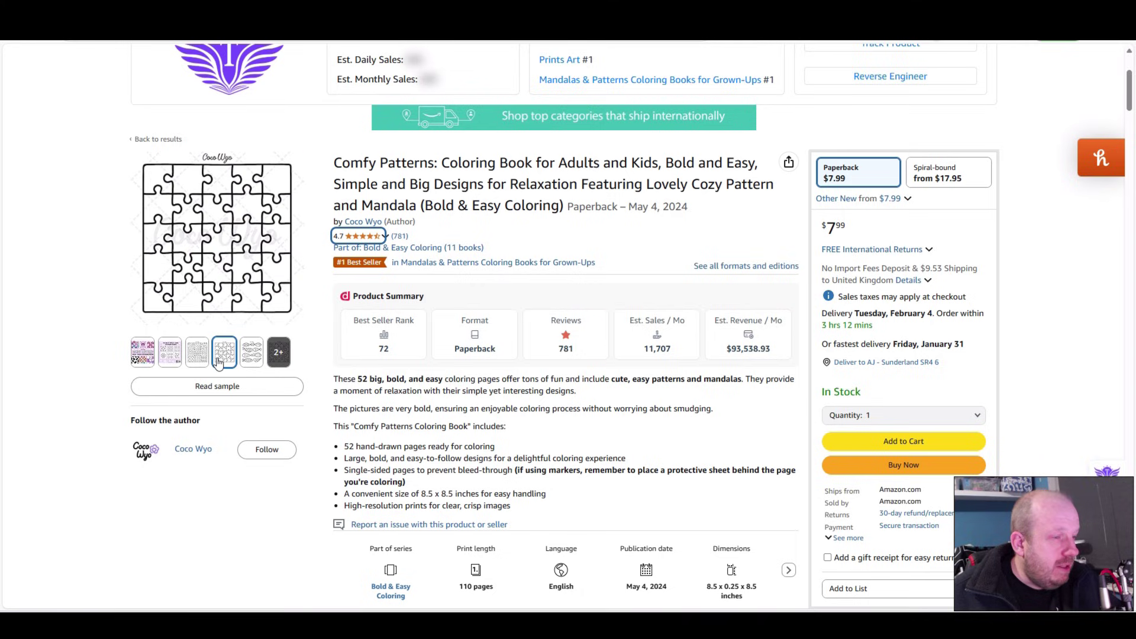
mouse_move(145, 358)
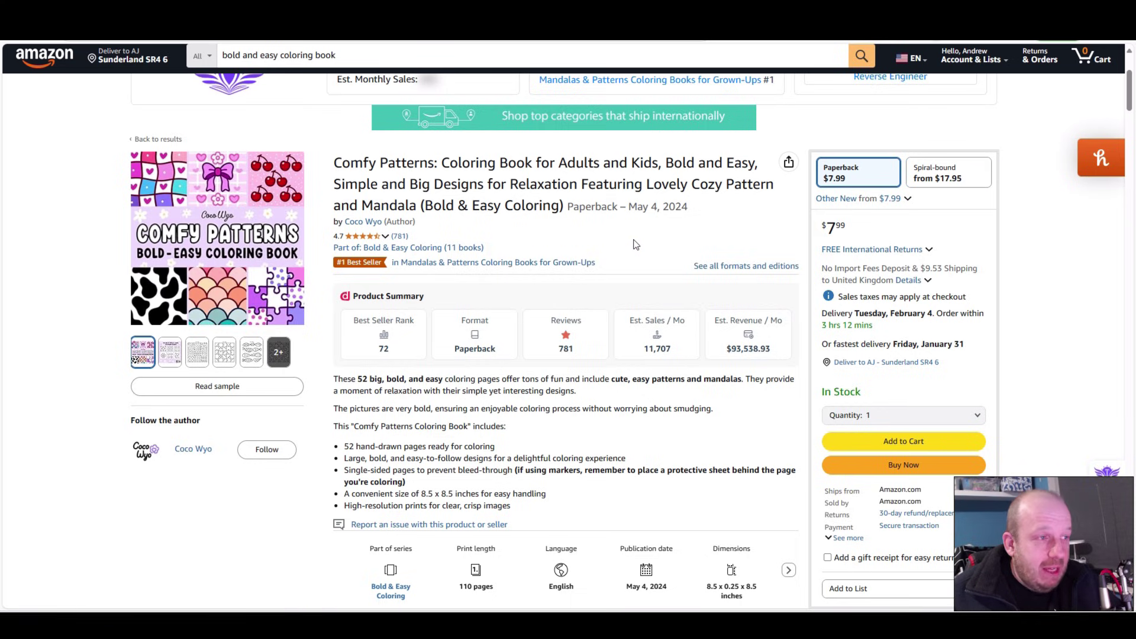
mouse_move(231, 263)
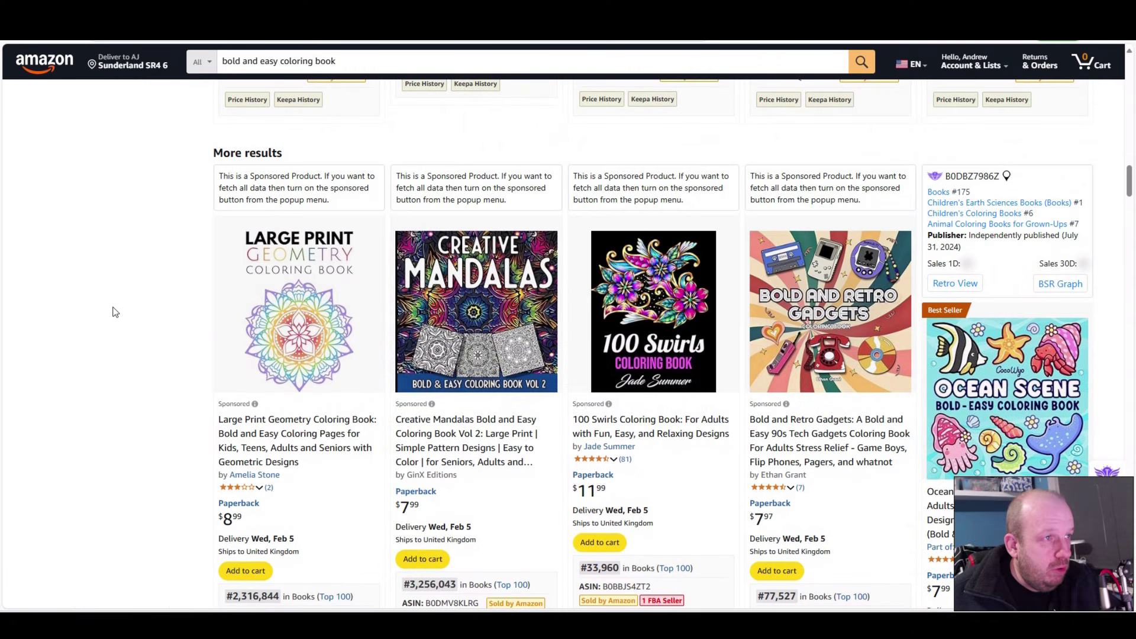
Scroll back up to the top of the bold and easy coloring book results
scroll(113, 312, "up", 5)
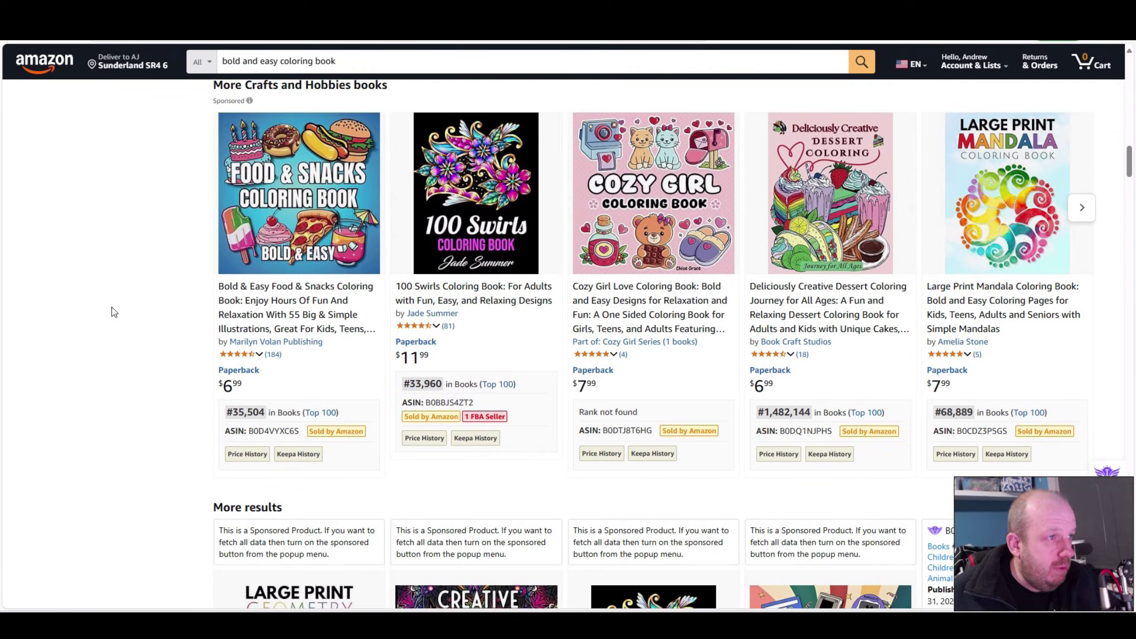
scroll(137, 305, "up", 7)
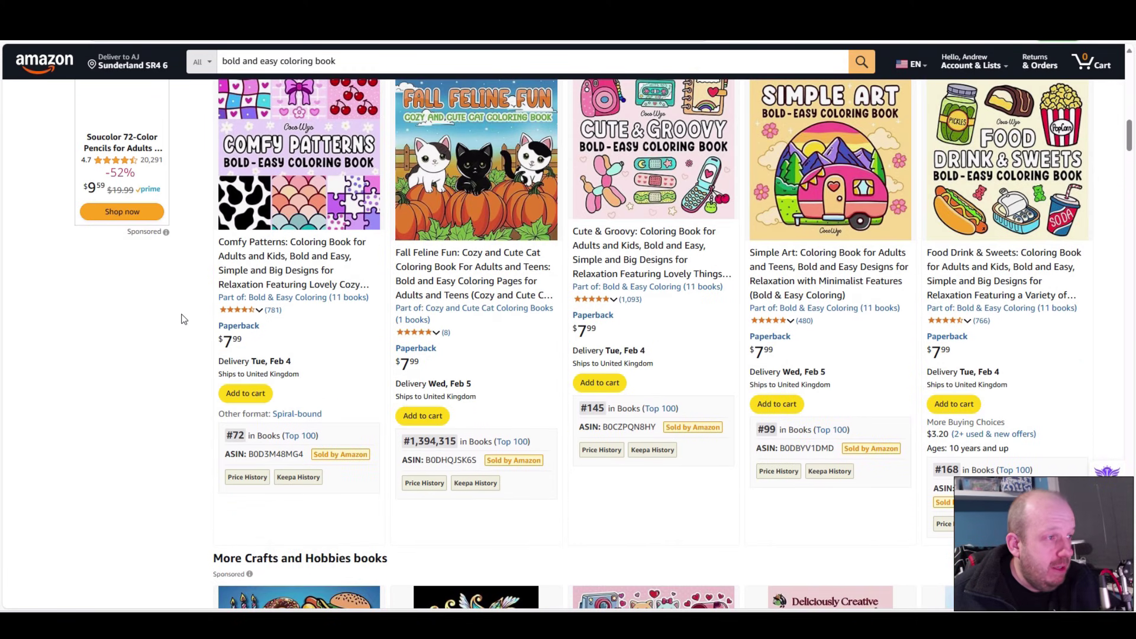
scroll(183, 318, "up", 4)
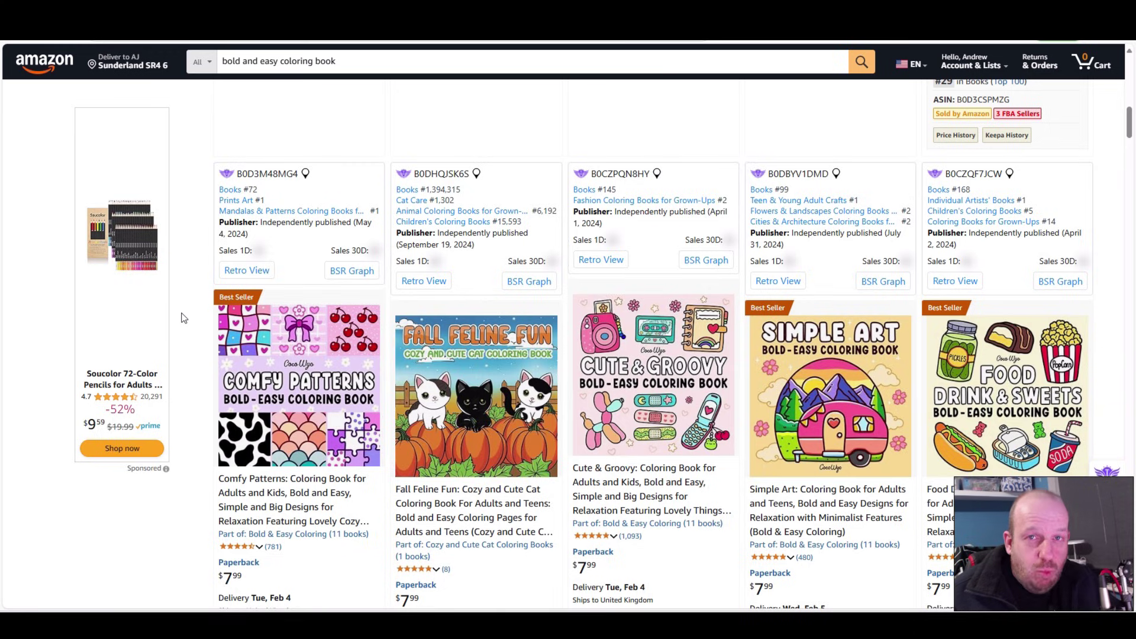
scroll(186, 316, "up", 15)
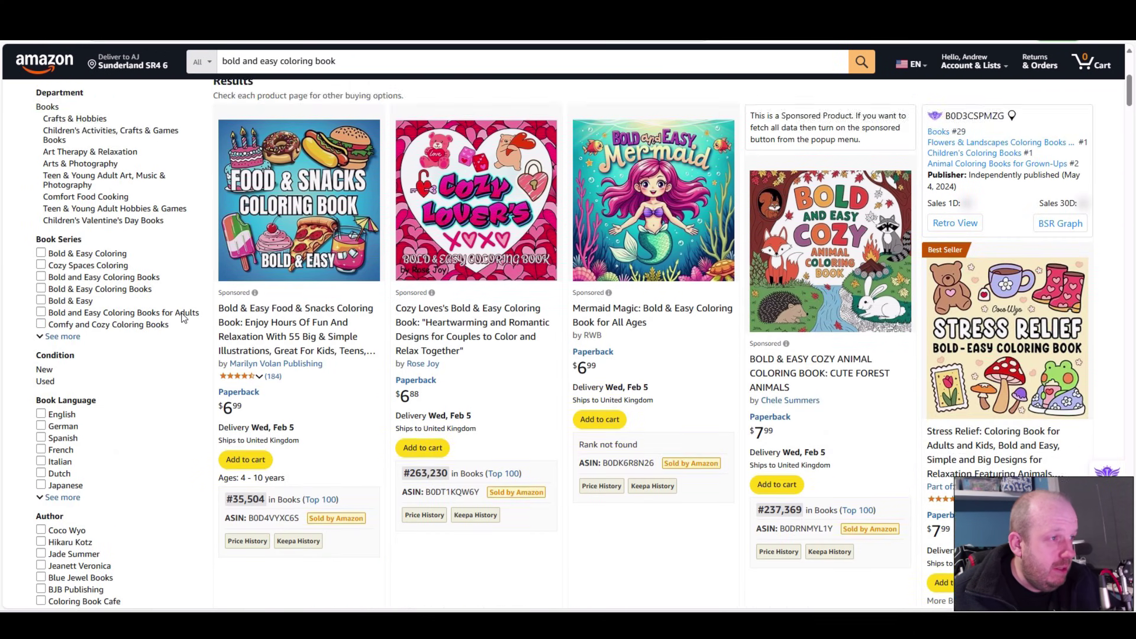
scroll(191, 314, "up", 1)
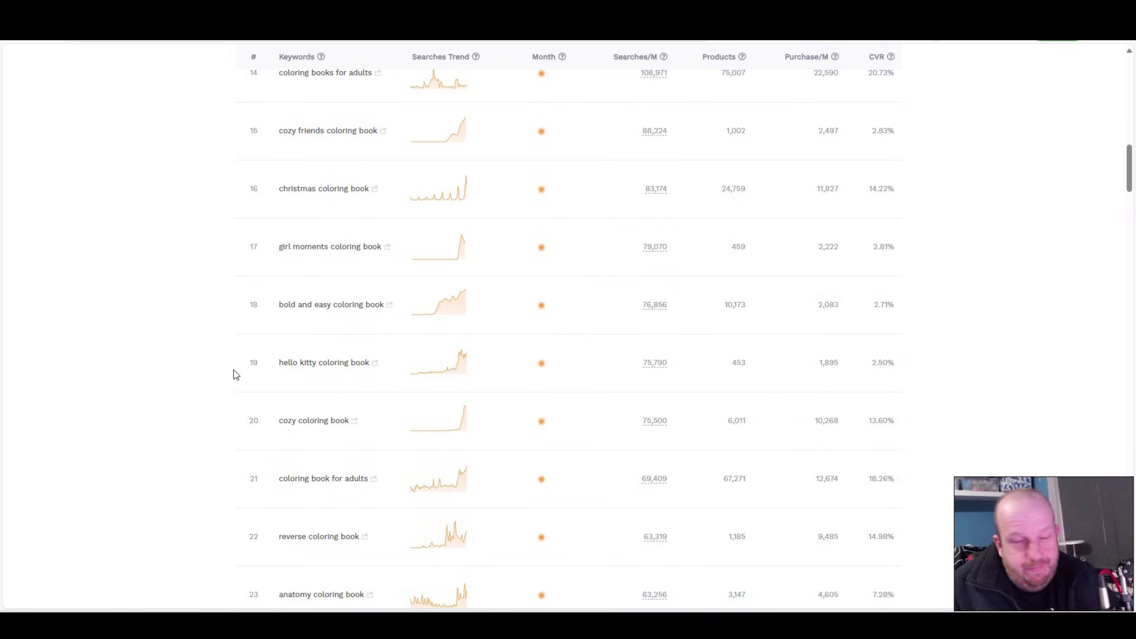
Scroll down the coloring book keyword table, reviewing searches, products and conversion rates
scroll(122, 405, "down", 2)
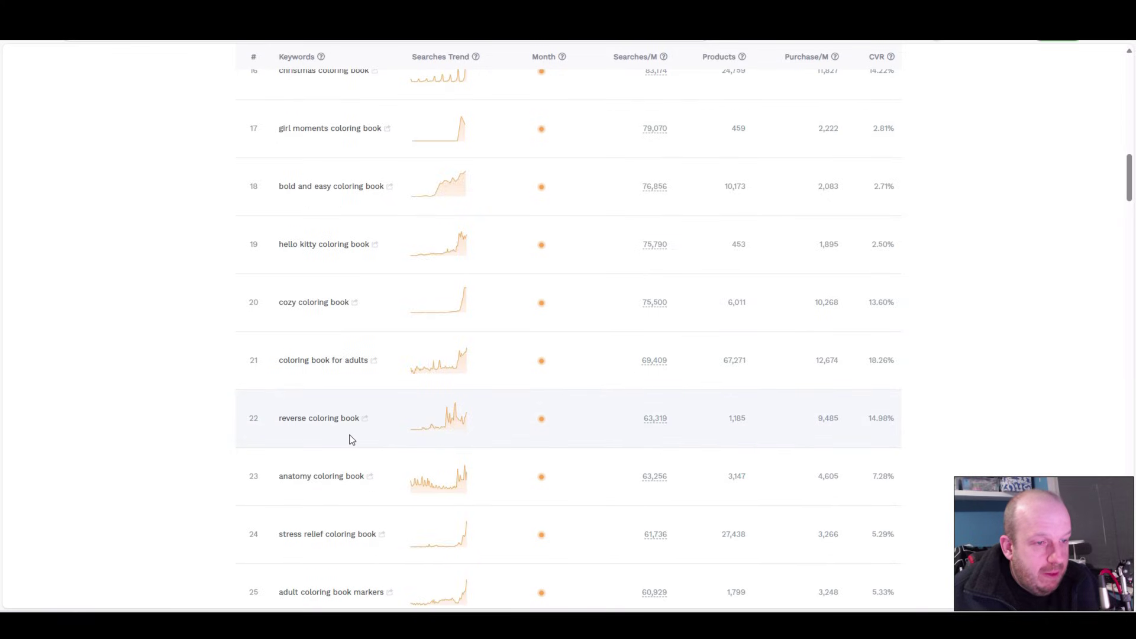
mouse_move(414, 436)
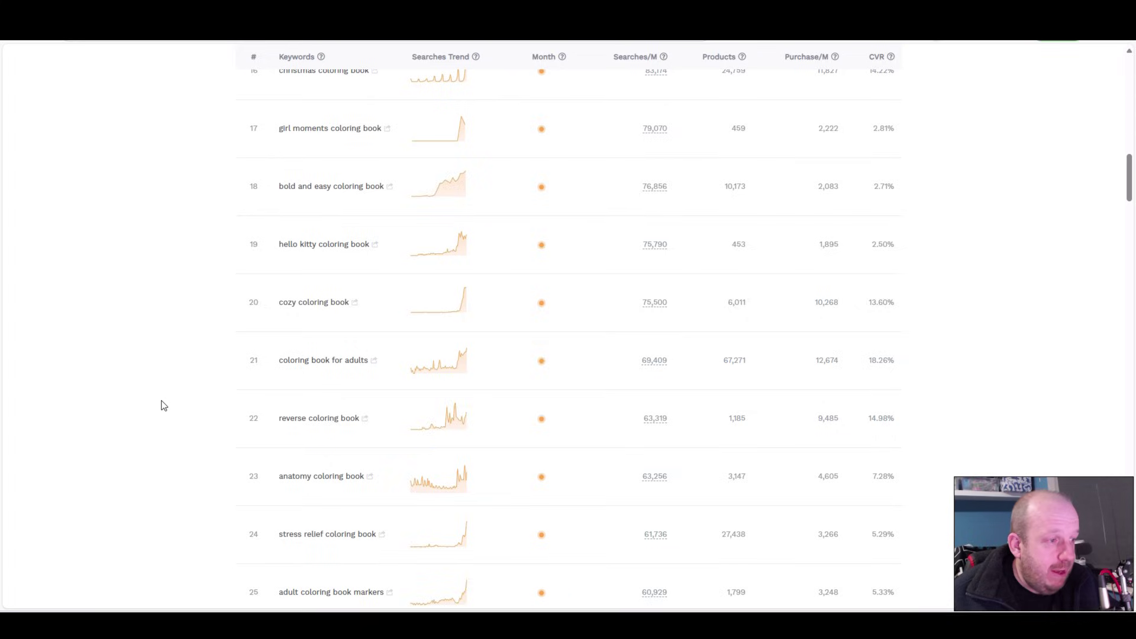
scroll(171, 399, "down", 2)
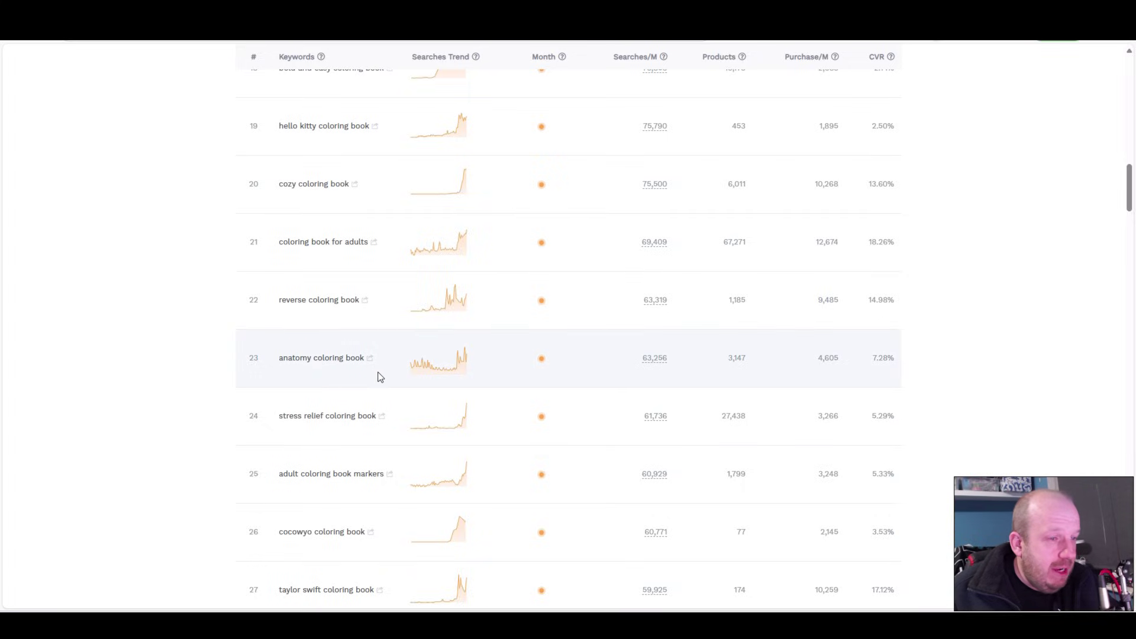
scroll(199, 410, "down", 2)
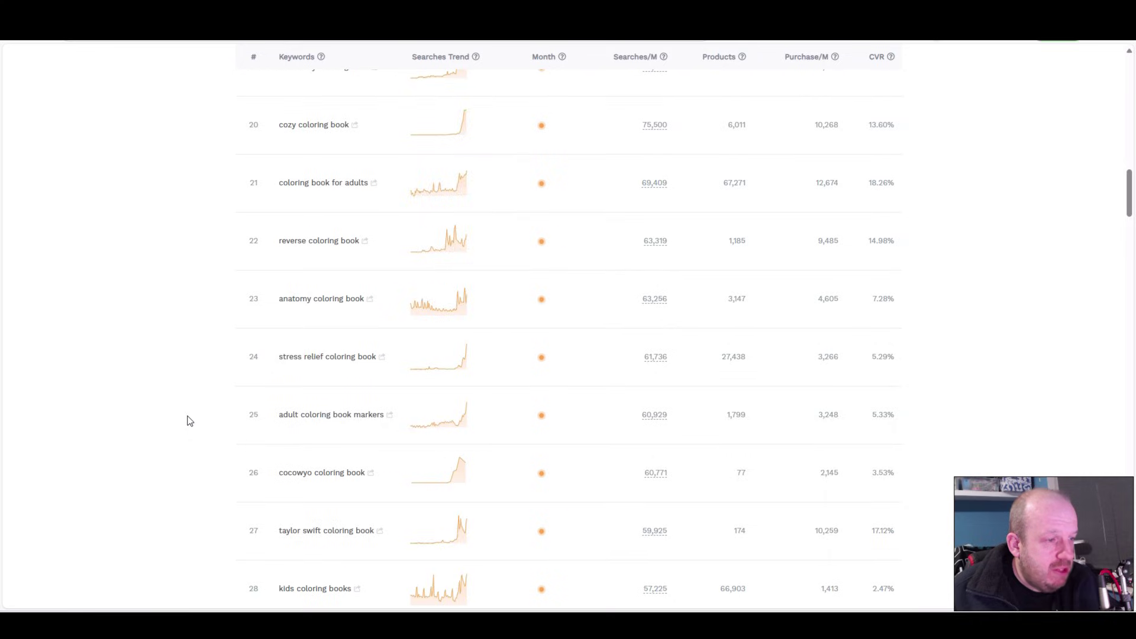
scroll(207, 402, "down", 1)
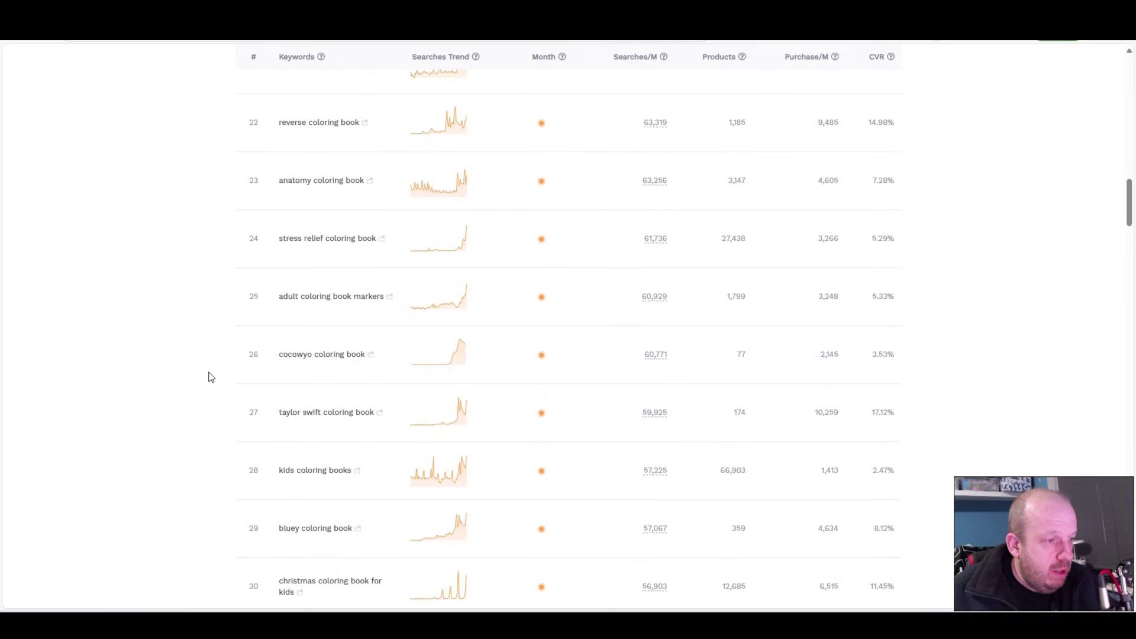
scroll(208, 377, "down", 3)
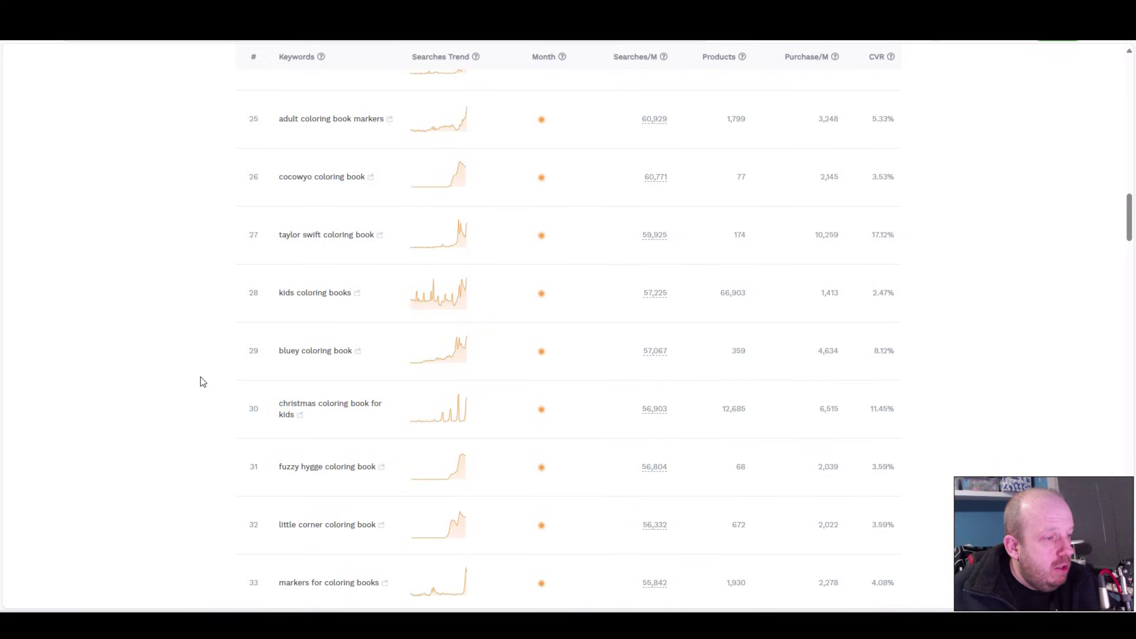
scroll(207, 395, "down", 1)
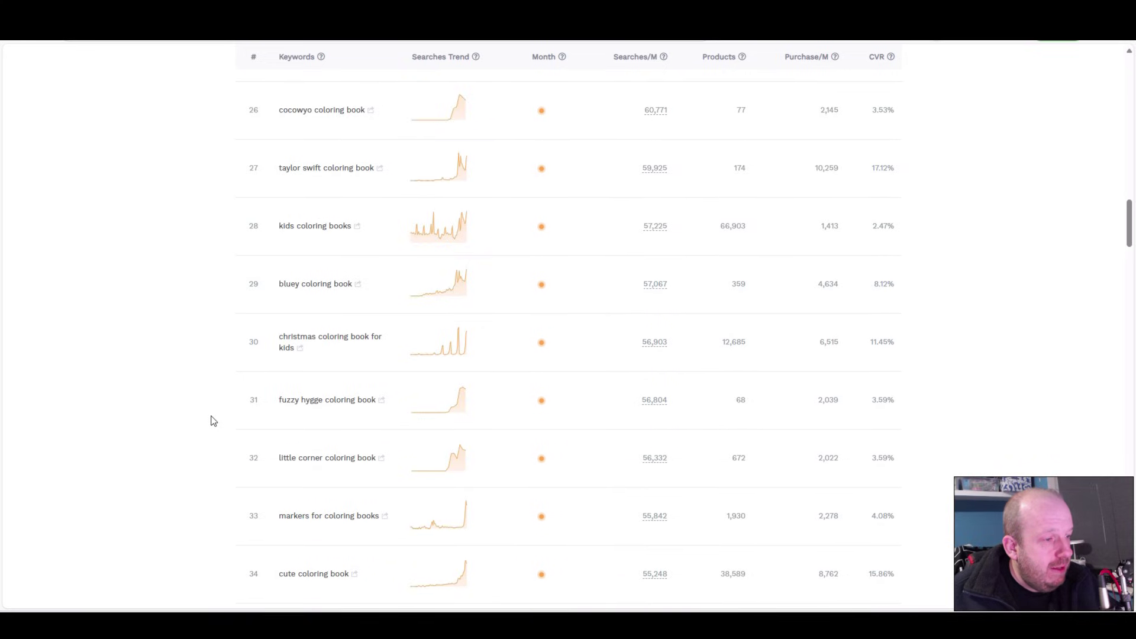
scroll(213, 421, "down", 3)
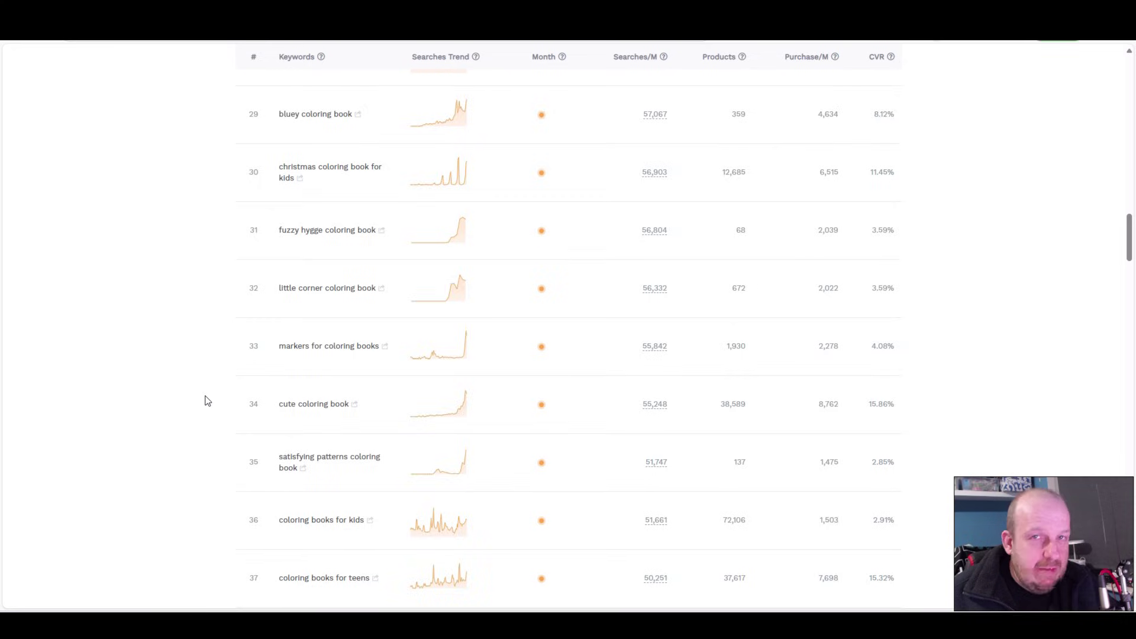
scroll(206, 399, "down", 2)
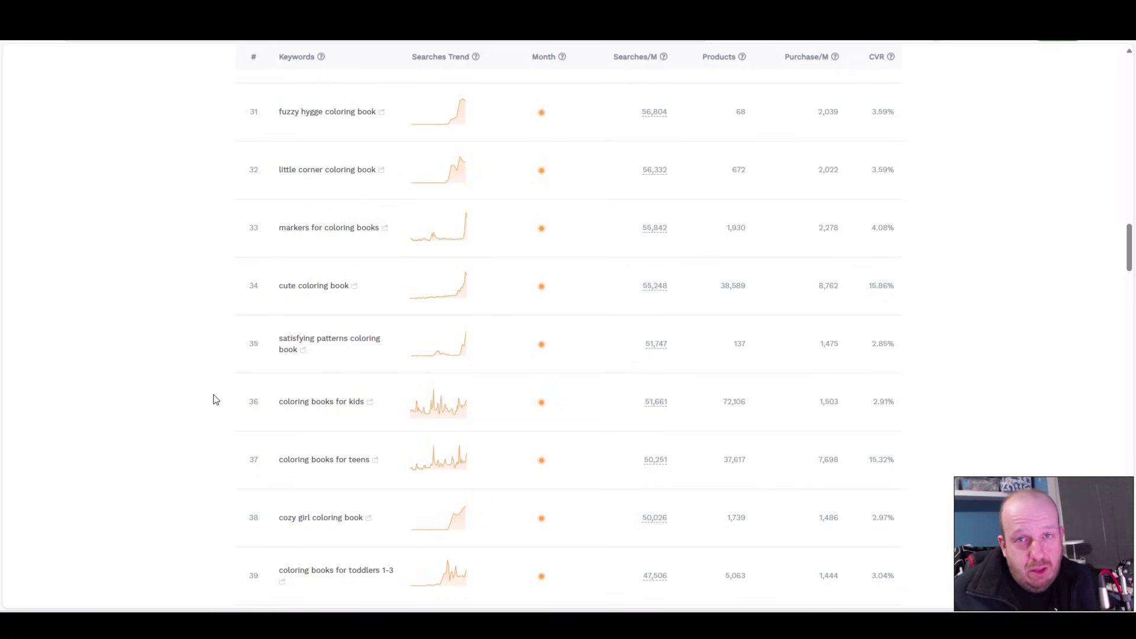
Scroll back to the top, where 'coloring book' leads at 646,237 monthly searches
scroll(215, 399, "up", 14)
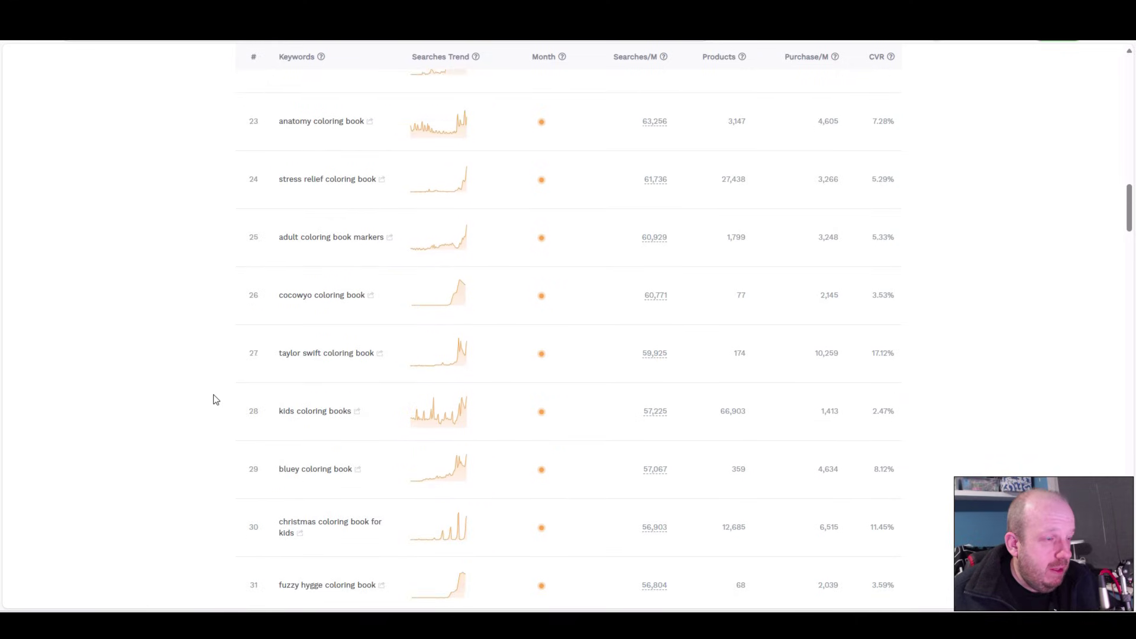
scroll(214, 399, "up", 1)
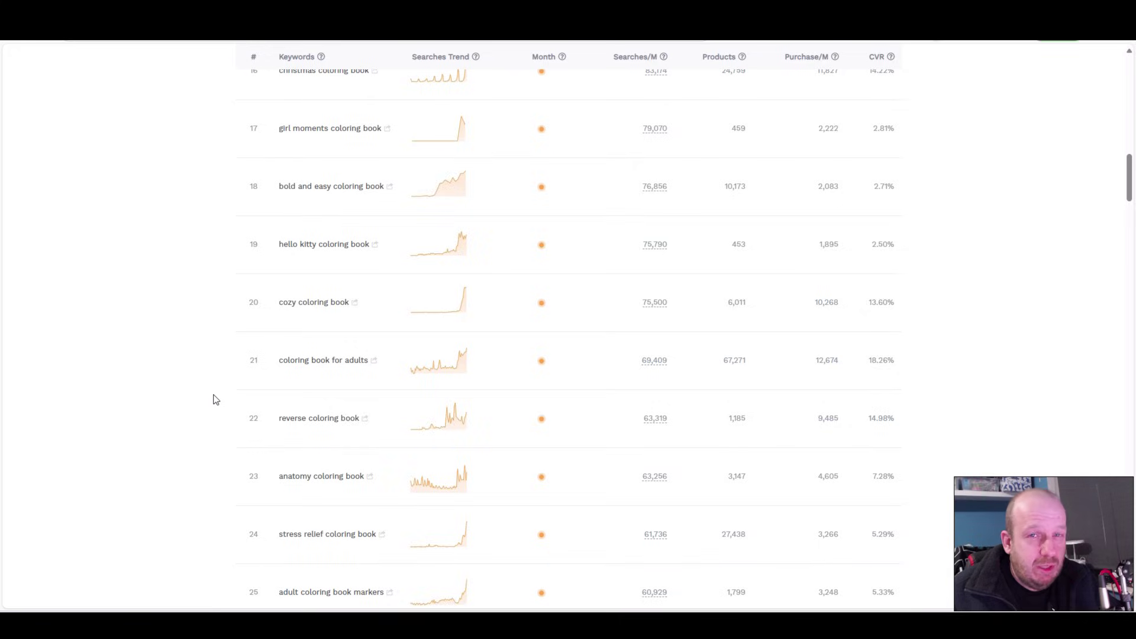
scroll(191, 365, "up", 6)
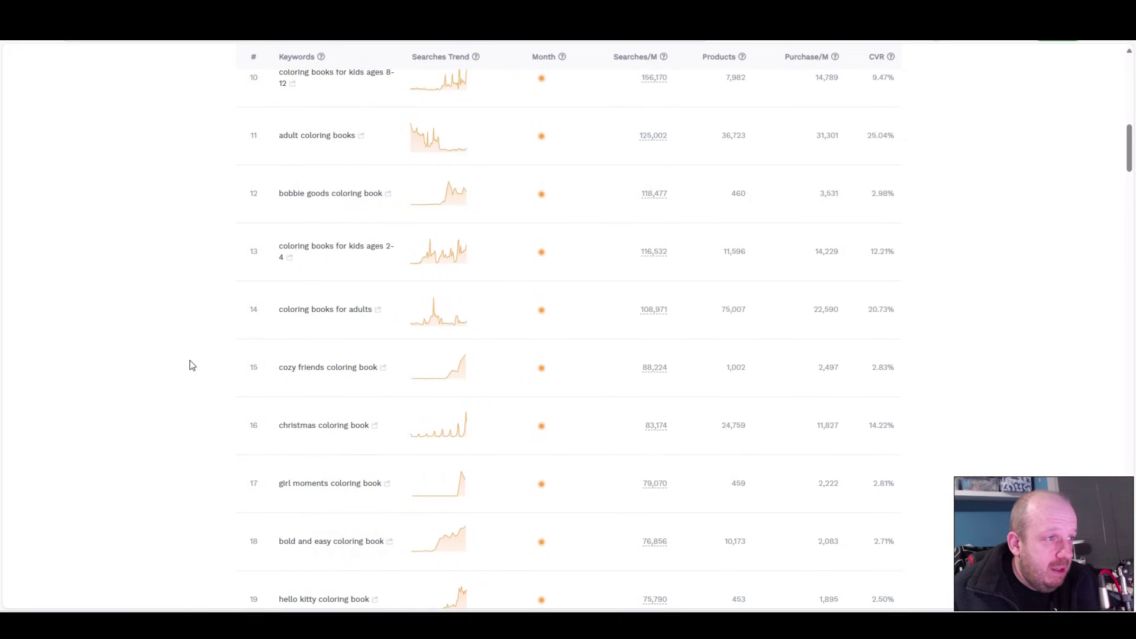
scroll(188, 363, "up", 4)
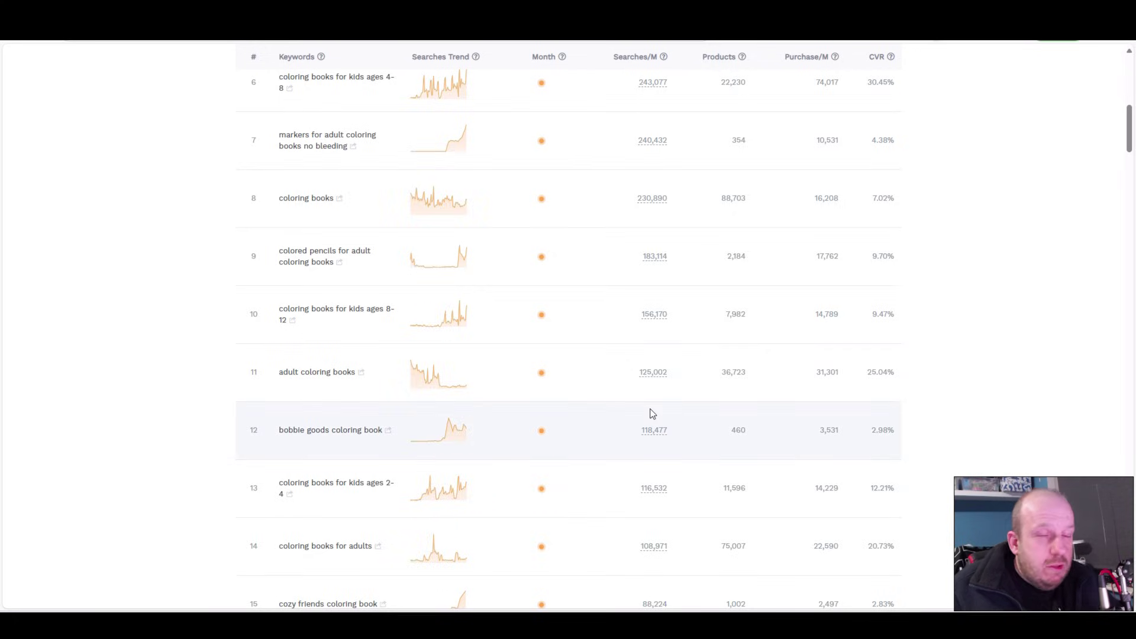
scroll(162, 384, "up", 10)
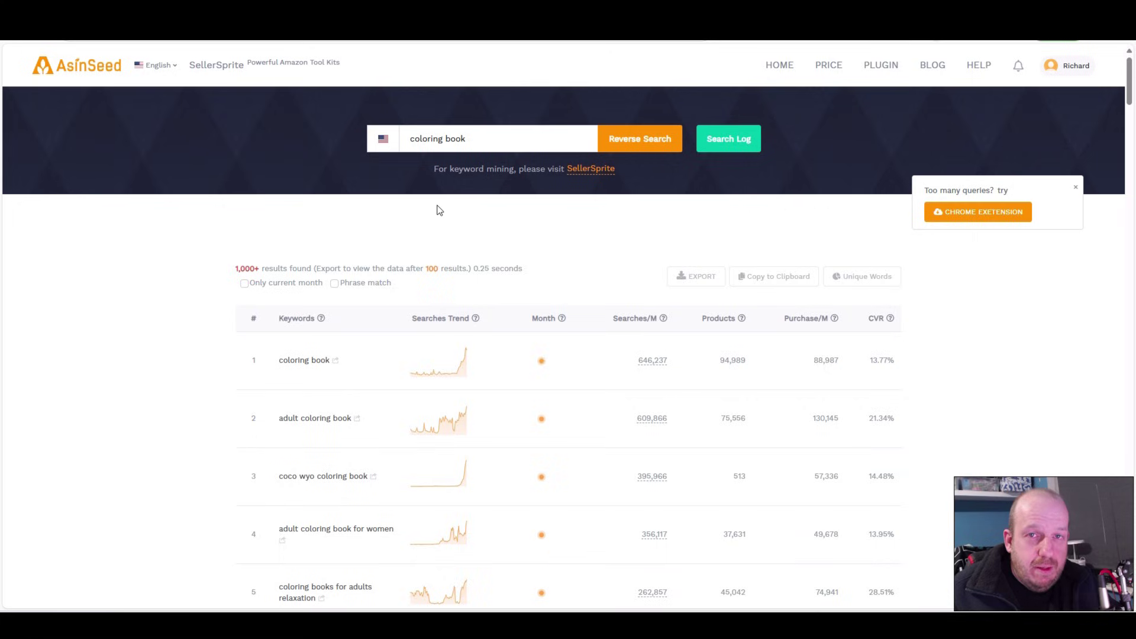
Replace the search term with ASIN B0D3M48MG4 and run a Reverse Search
triple_click(485, 138)
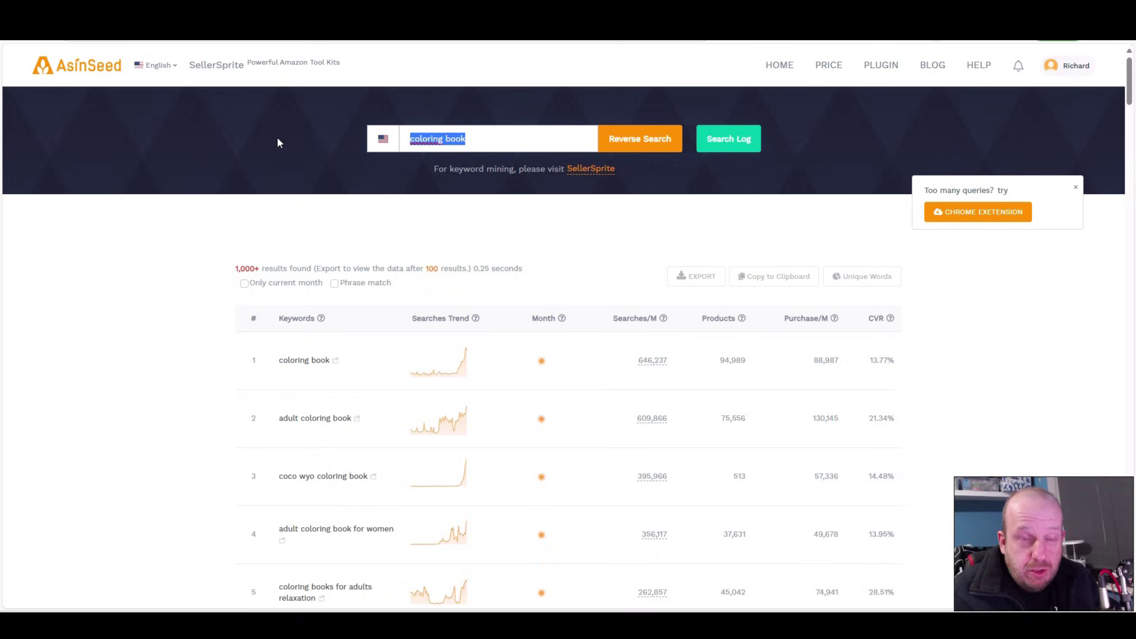
type("B0D3M48MG4")
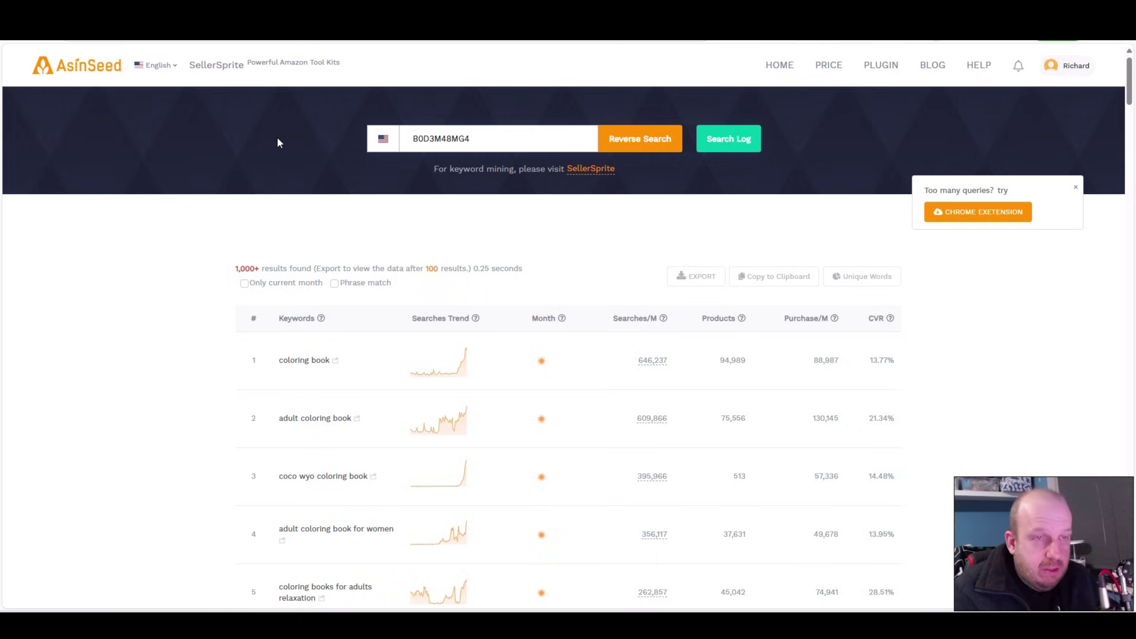
key("Return")
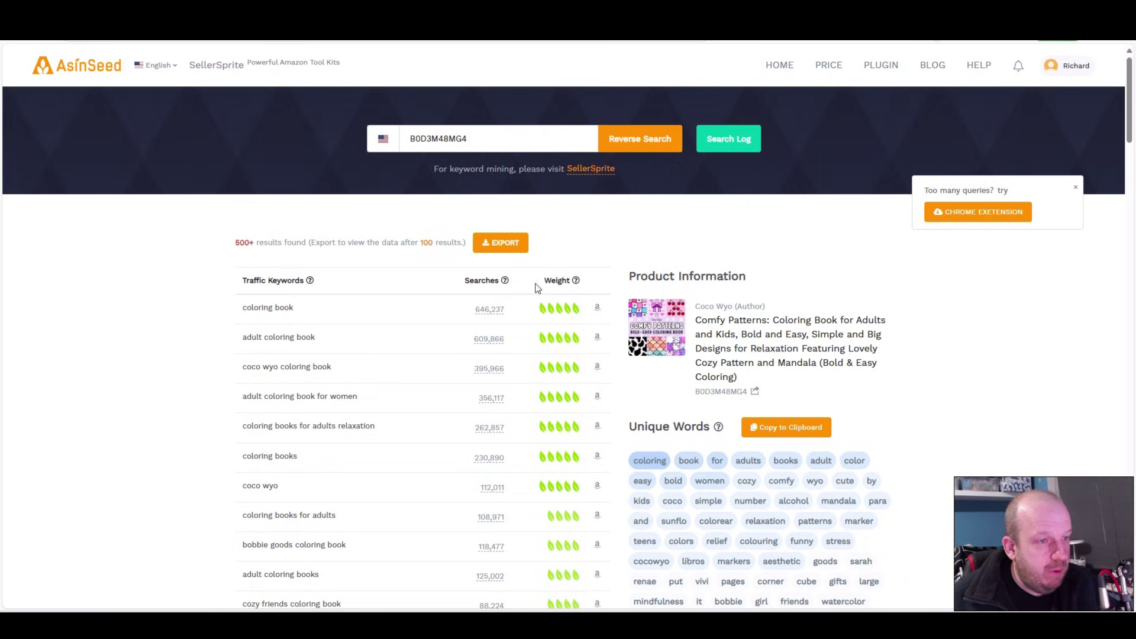
mouse_move(576, 283)
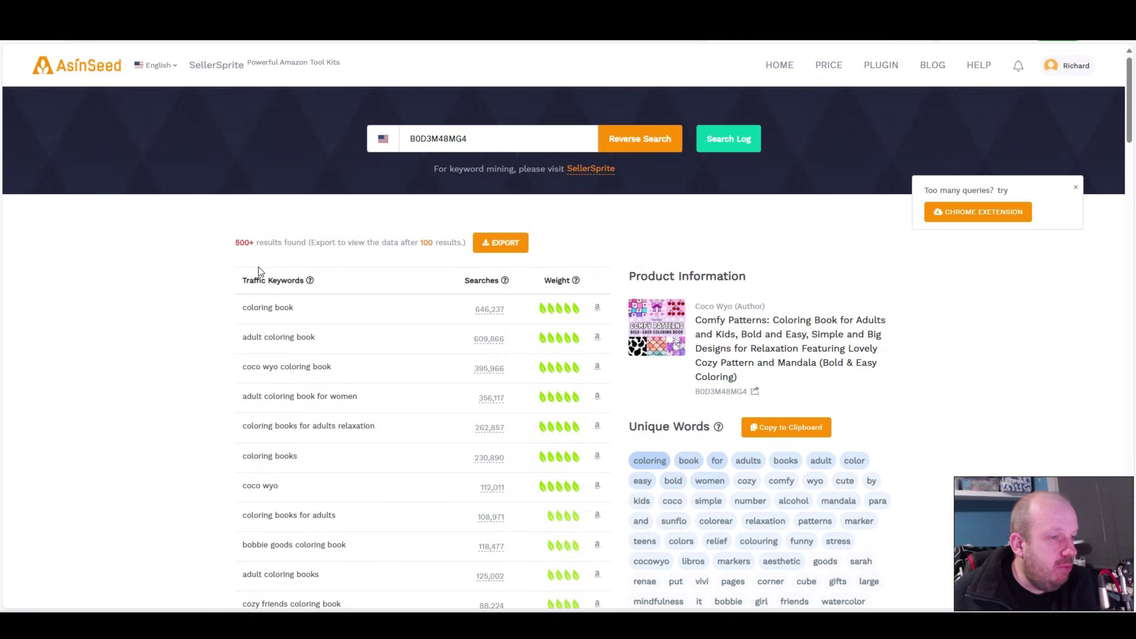
mouse_move(632, 294)
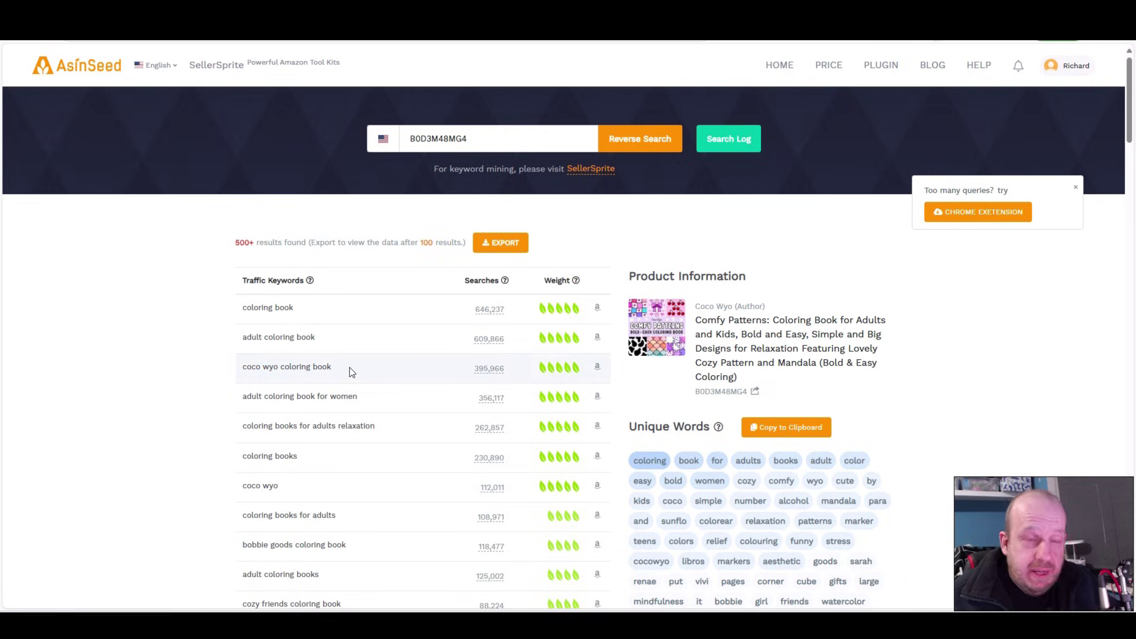
Scroll through the ASIN's traffic keywords and export them to a spreadsheet
scroll(184, 347, "down", 3)
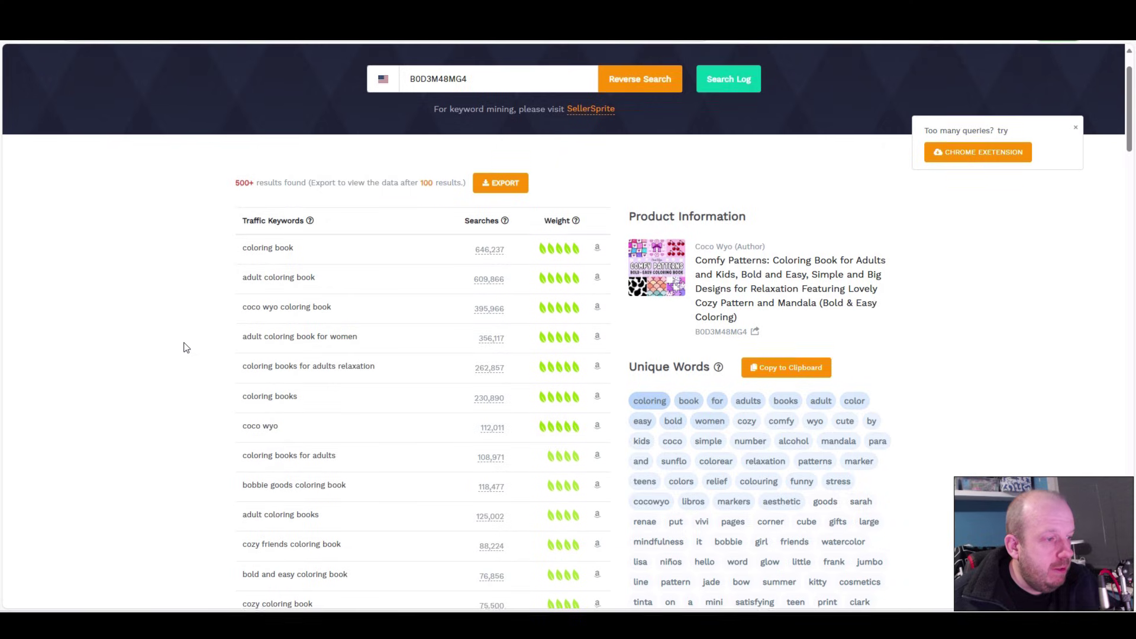
scroll(184, 347, "down", 3)
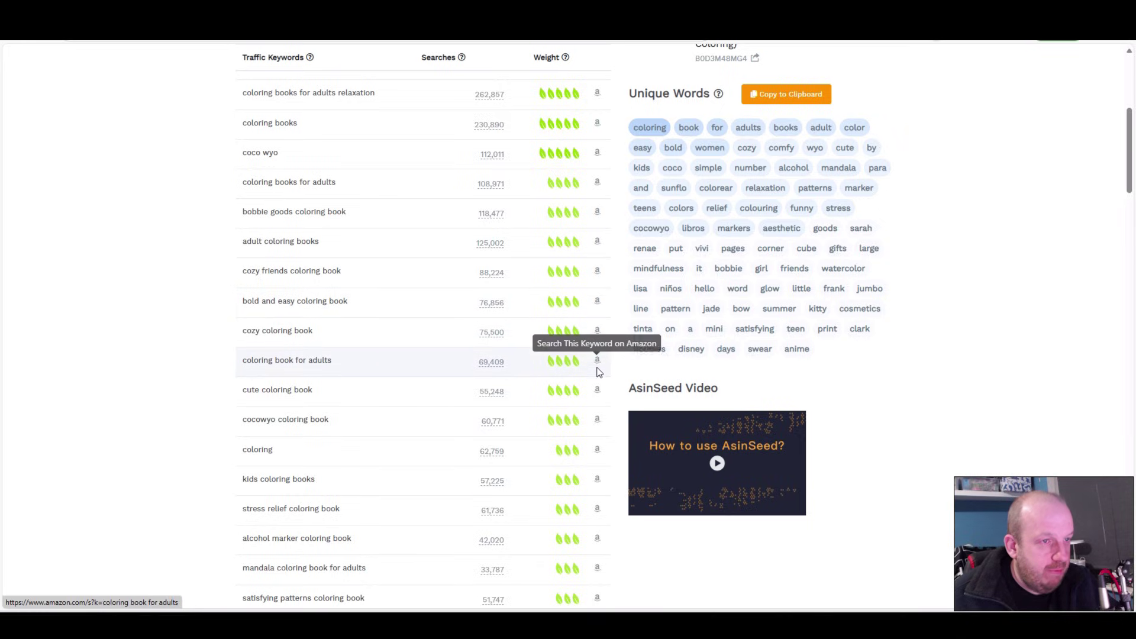
scroll(84, 407, "down", 4)
scroll(114, 395, "up", 10)
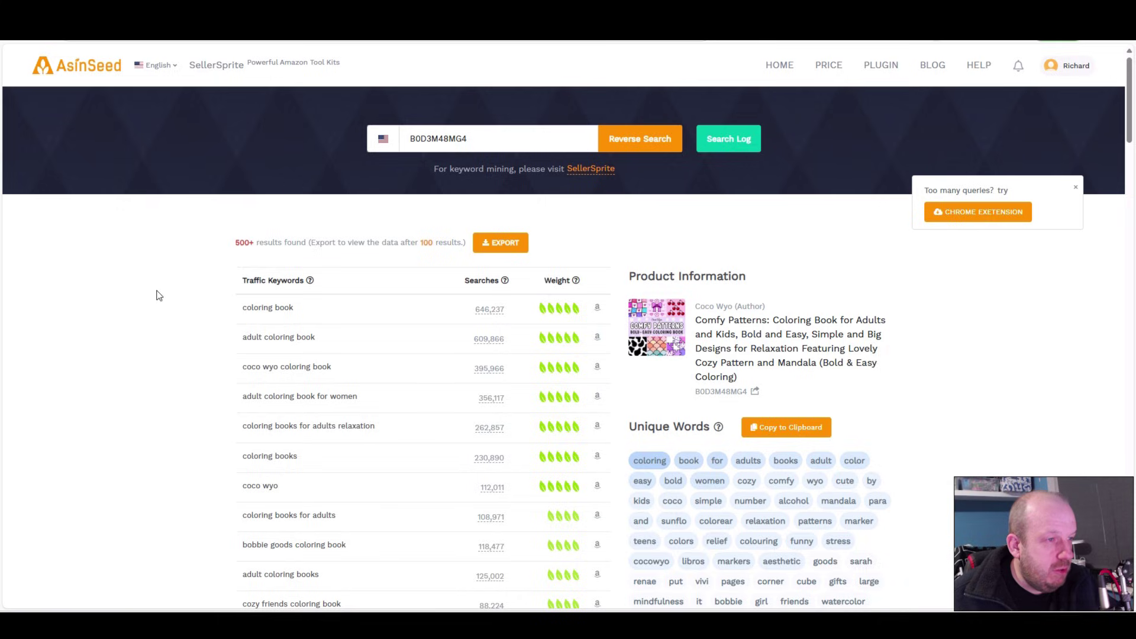
scroll(172, 306, "down", 20)
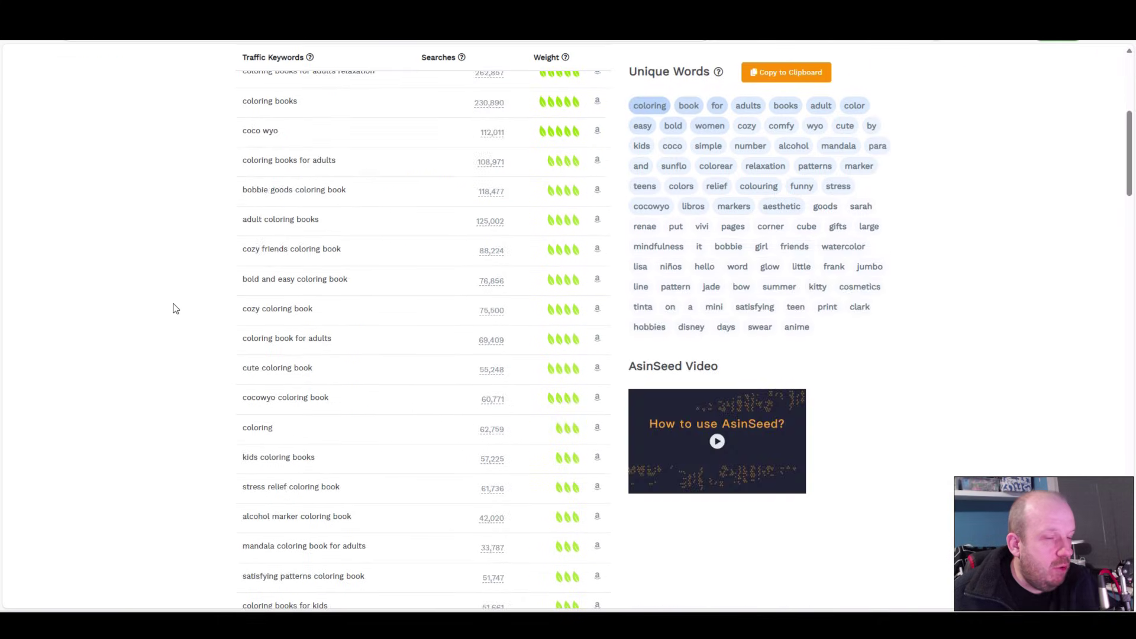
scroll(165, 312, "down", 15)
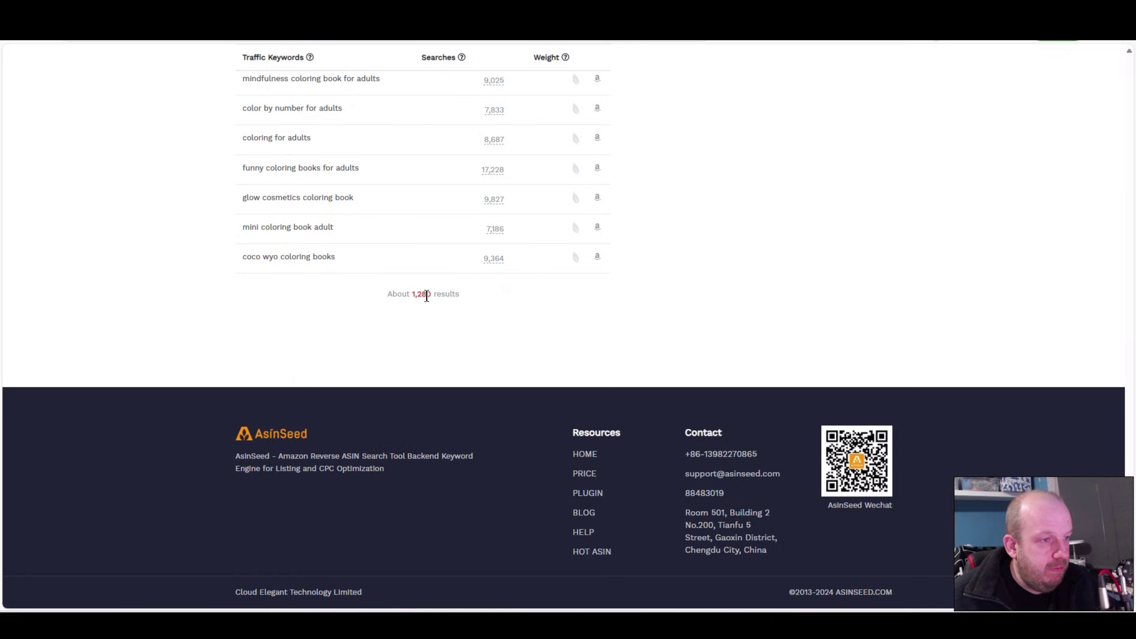
scroll(208, 309, "up", 15)
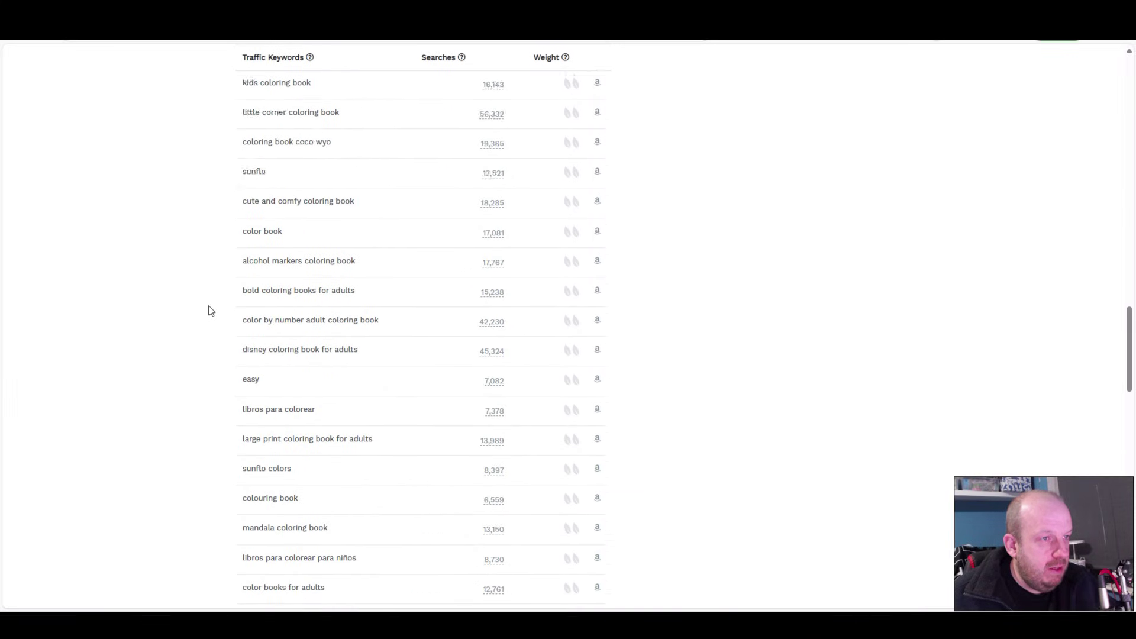
scroll(209, 311, "up", 15)
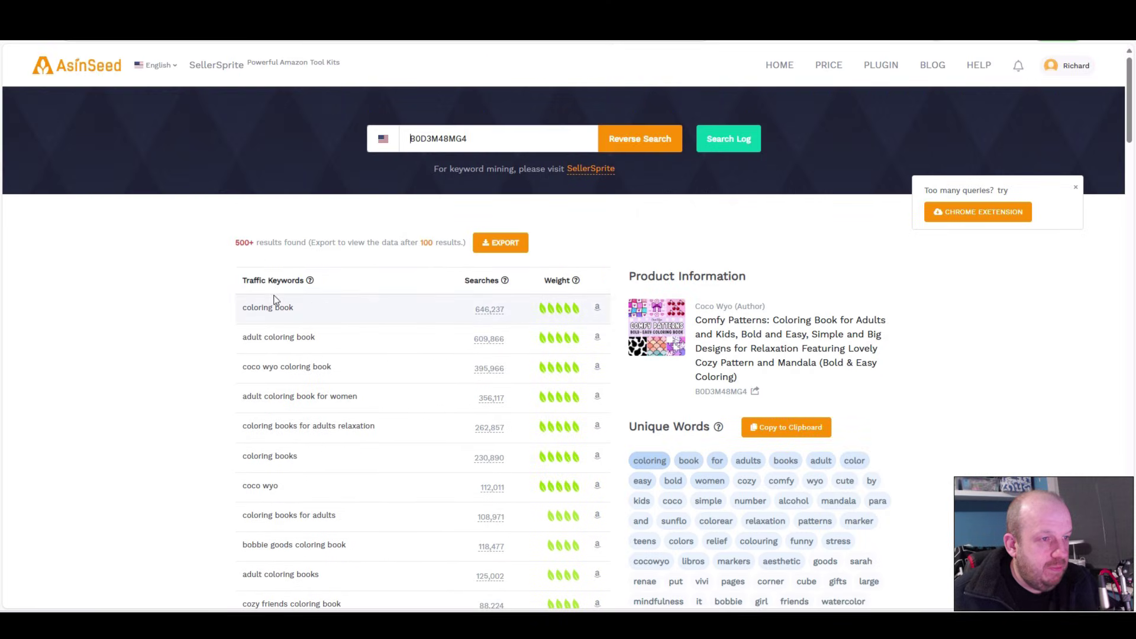
left_click(501, 249)
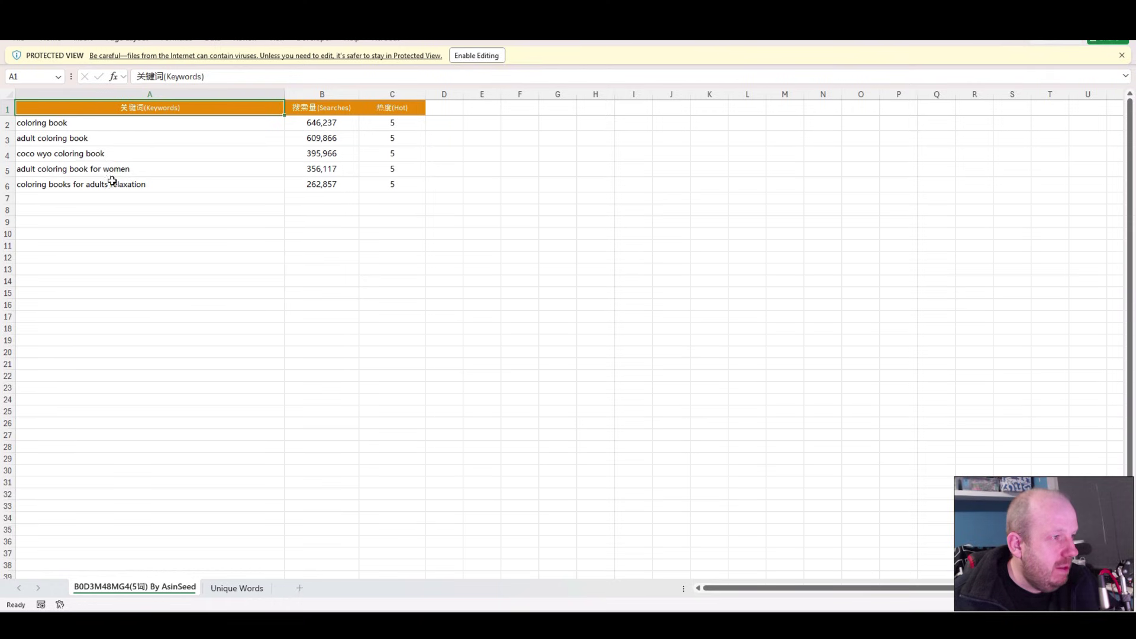
Review the exported Unique Words frequency sheet in Excel
left_click(250, 589)
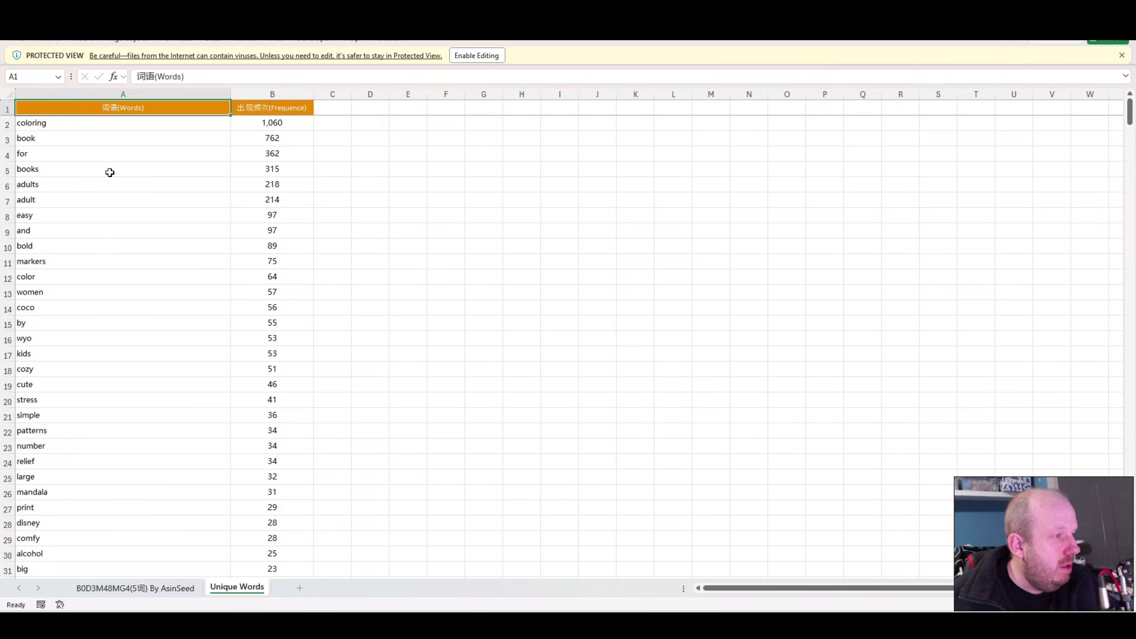
scroll(111, 180, "down", 2)
scroll(111, 180, "down", 8)
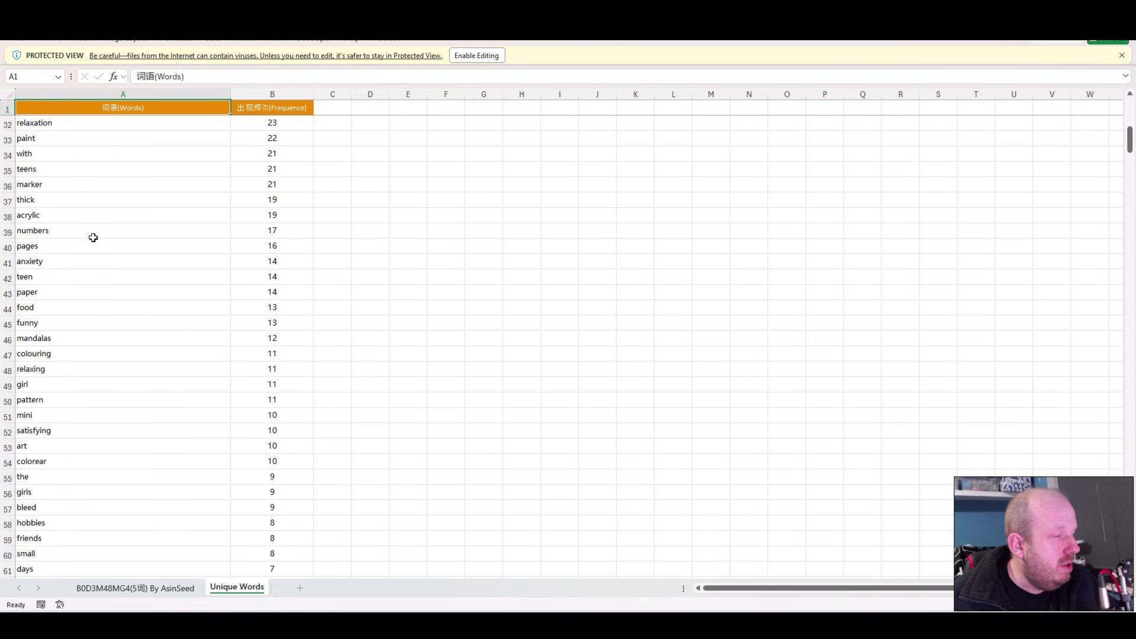
scroll(117, 327, "down", 3)
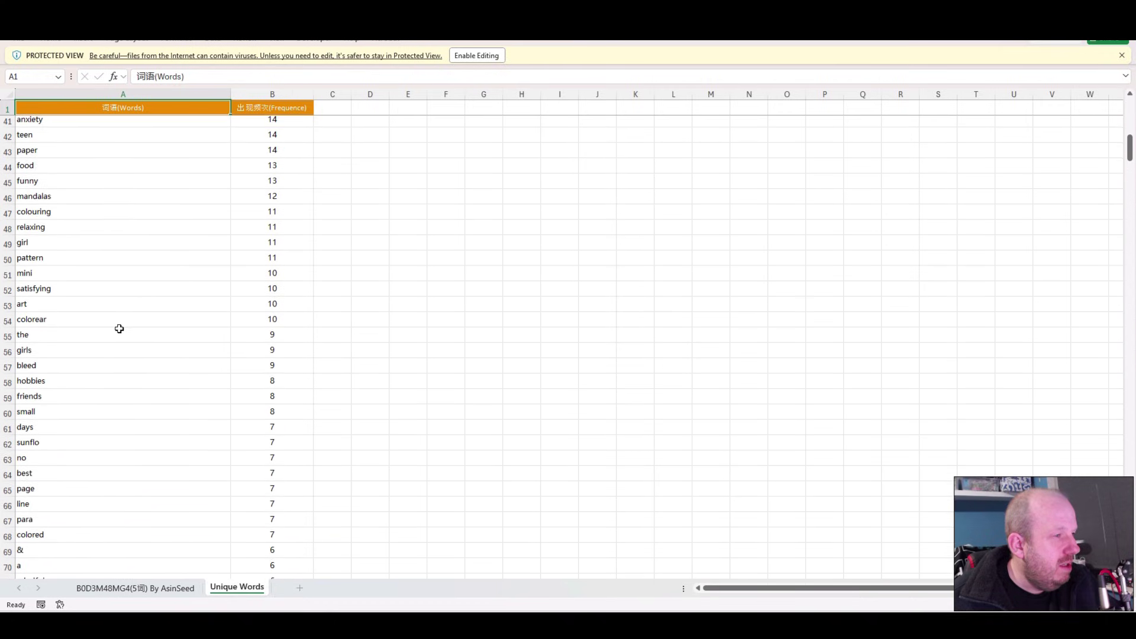
scroll(119, 327, "down", 4)
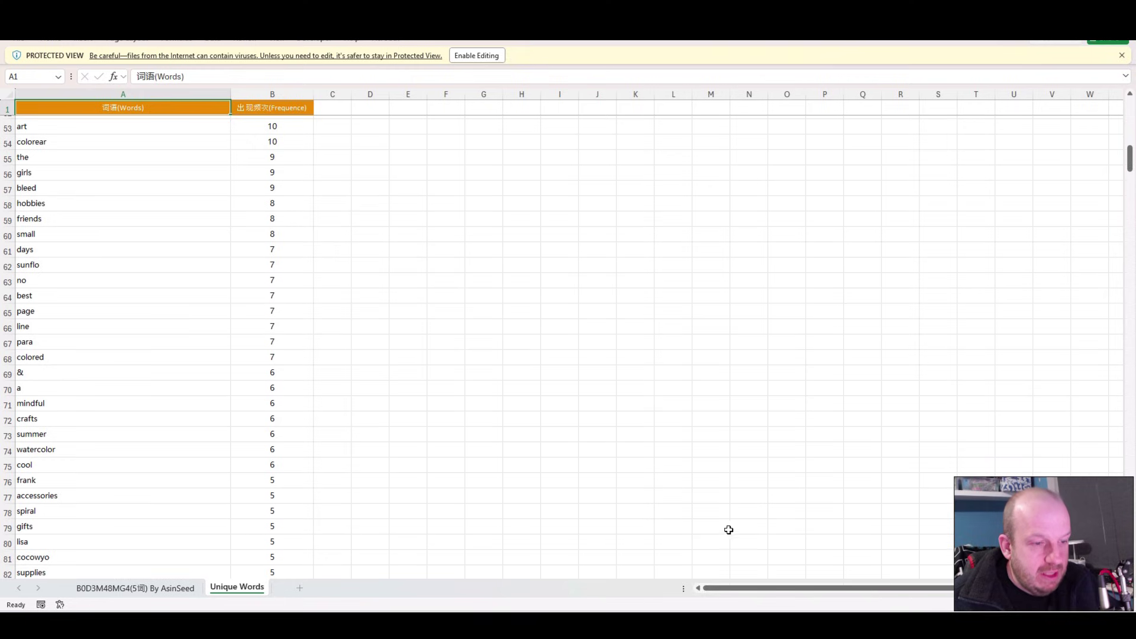
key("alt+Tab")
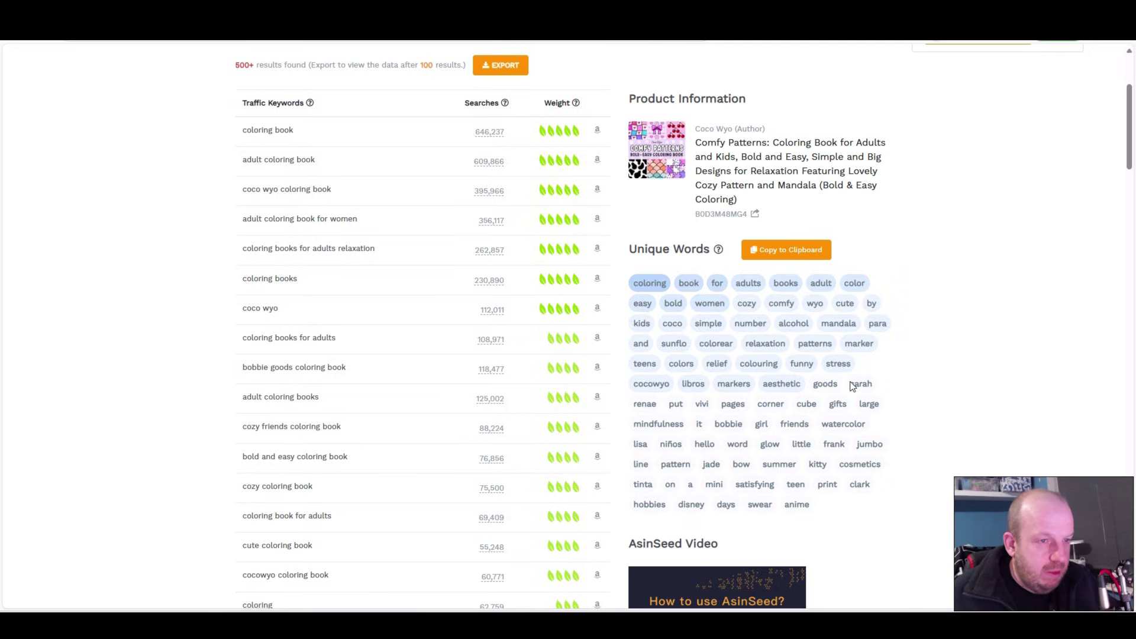
Compare the Keywords(5) By AsinSeed workbook's Unique Words sheet, then return to AsinSeed
key("alt+Tab")
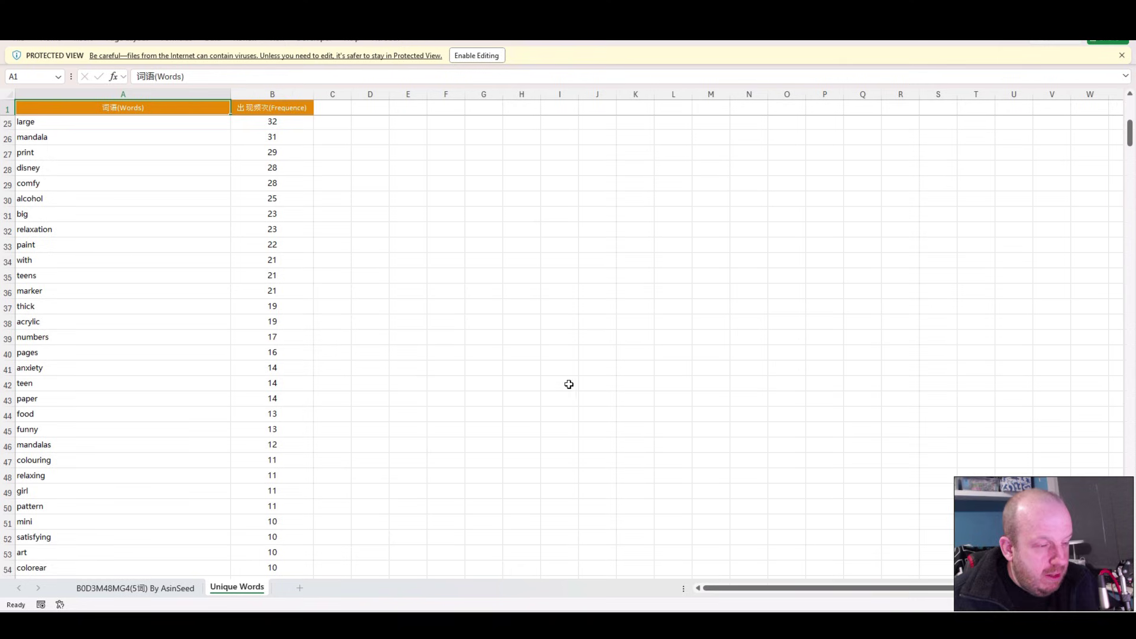
scroll(183, 314, "down", 2)
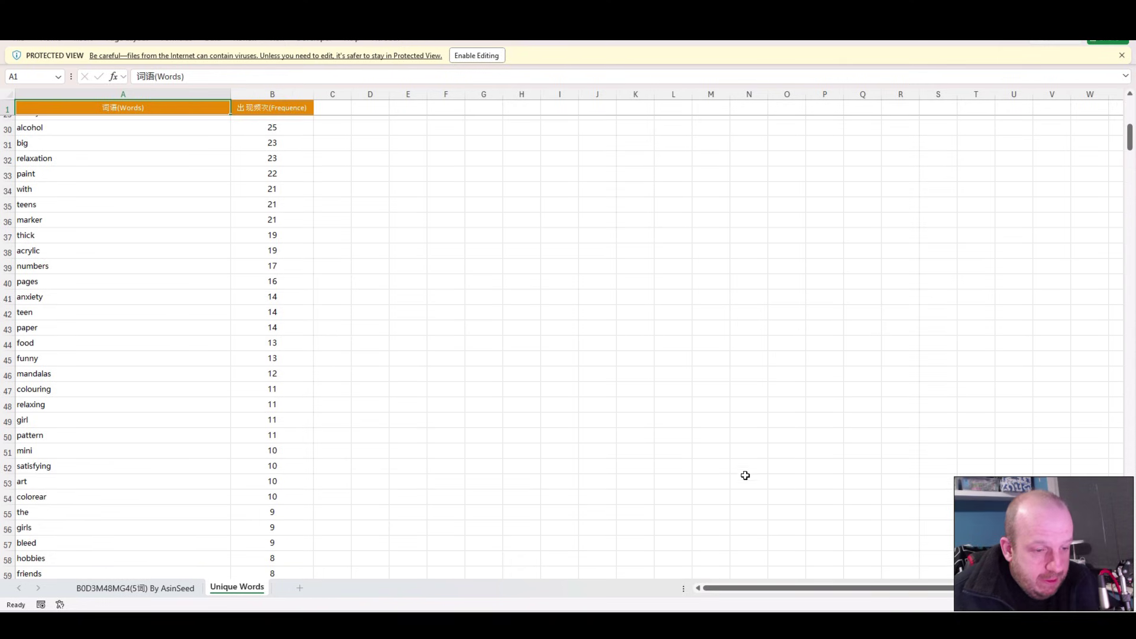
left_click(772, 561)
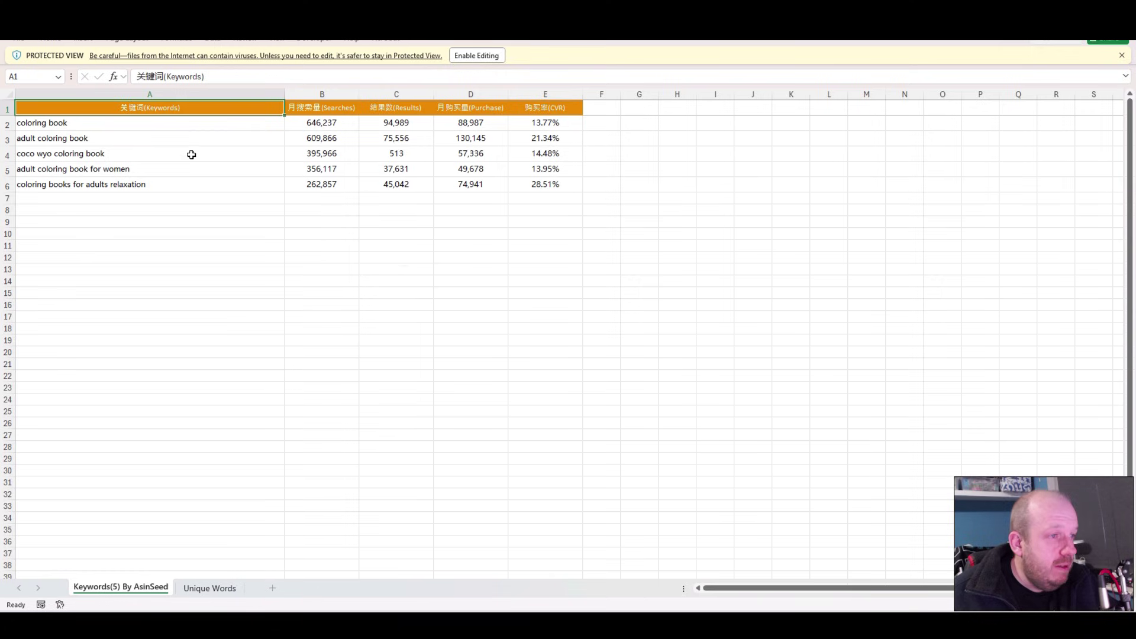
left_click(222, 589)
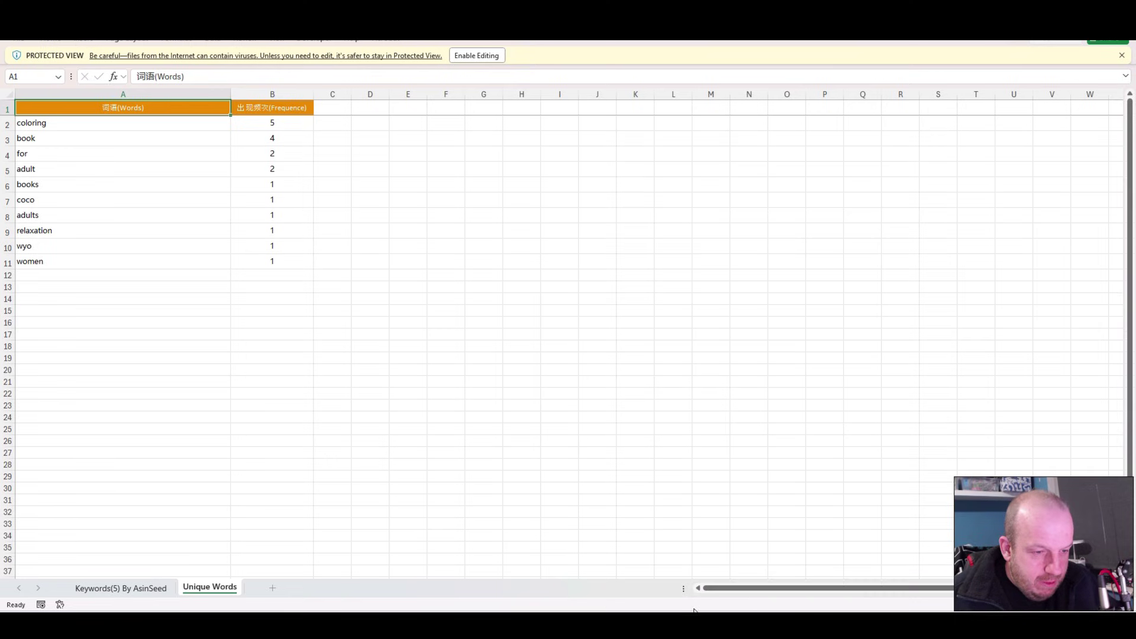
key("alt+Tab")
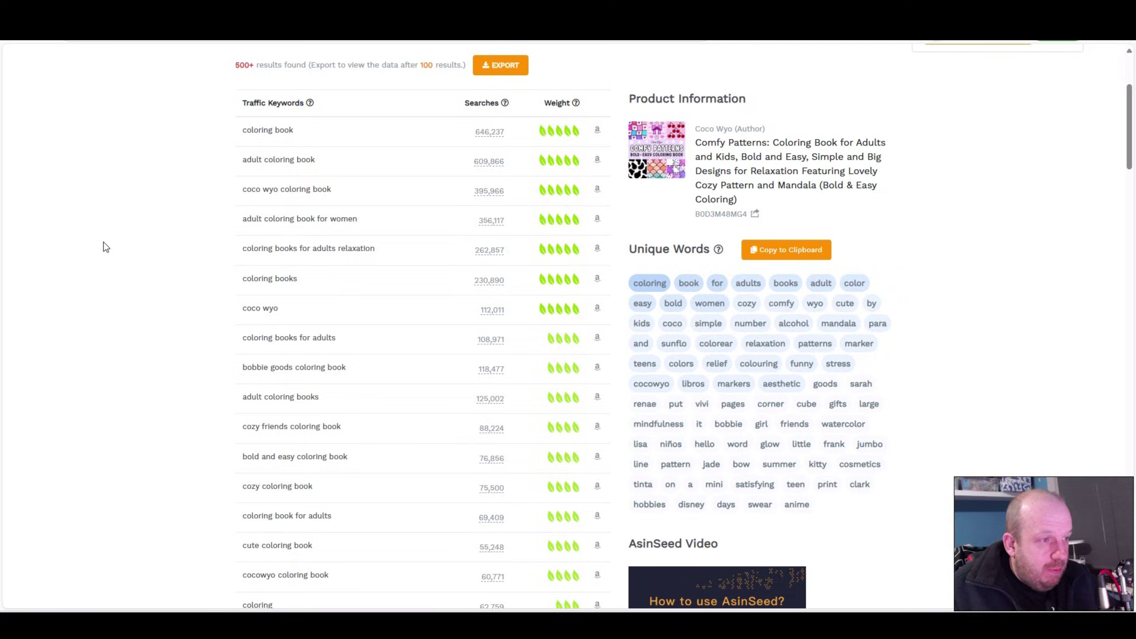
Scroll up the Coco Wyo book's traffic keyword list before leaving AsinSeed
scroll(142, 282, "up", 2)
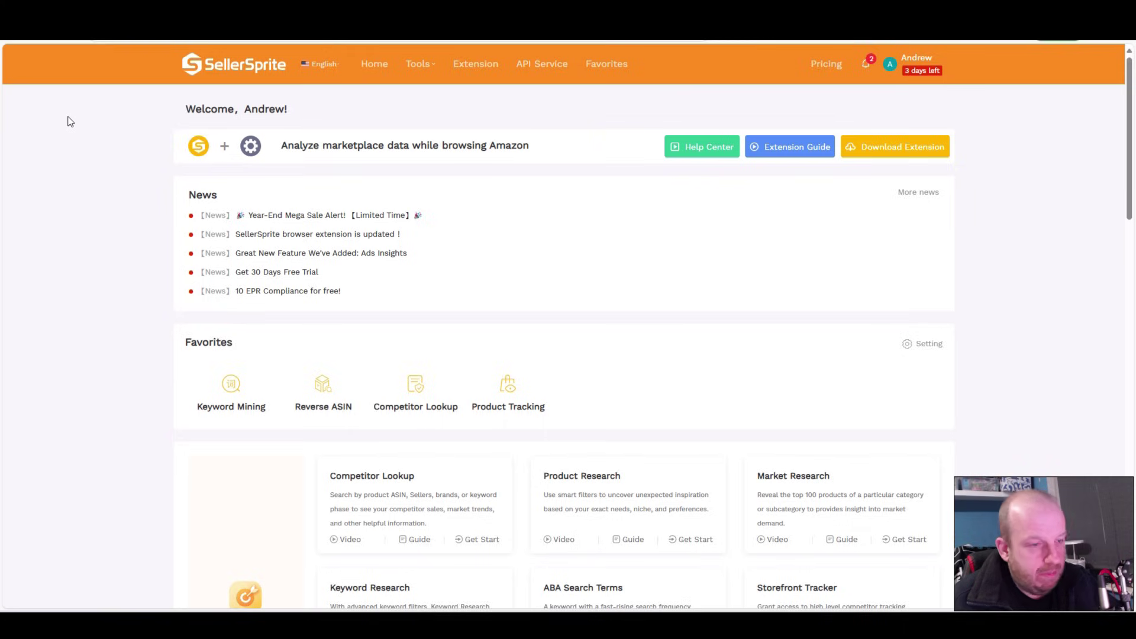
Scroll the SellerSprite home page to Favorites and open Keyword Mining
scroll(47, 323, "down", 3)
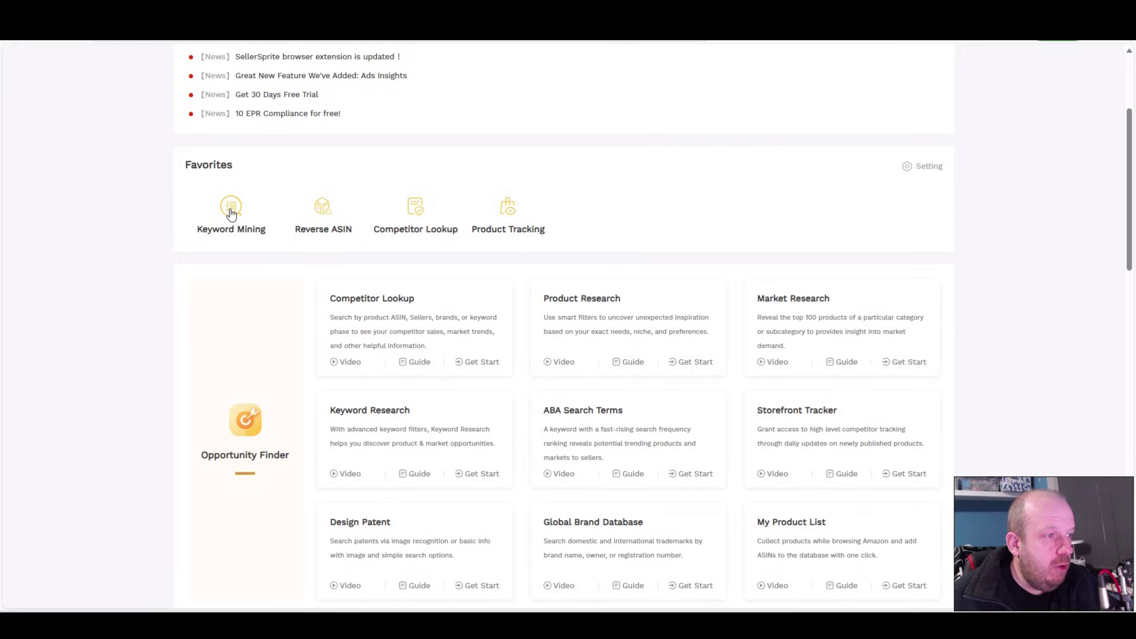
left_click(231, 208)
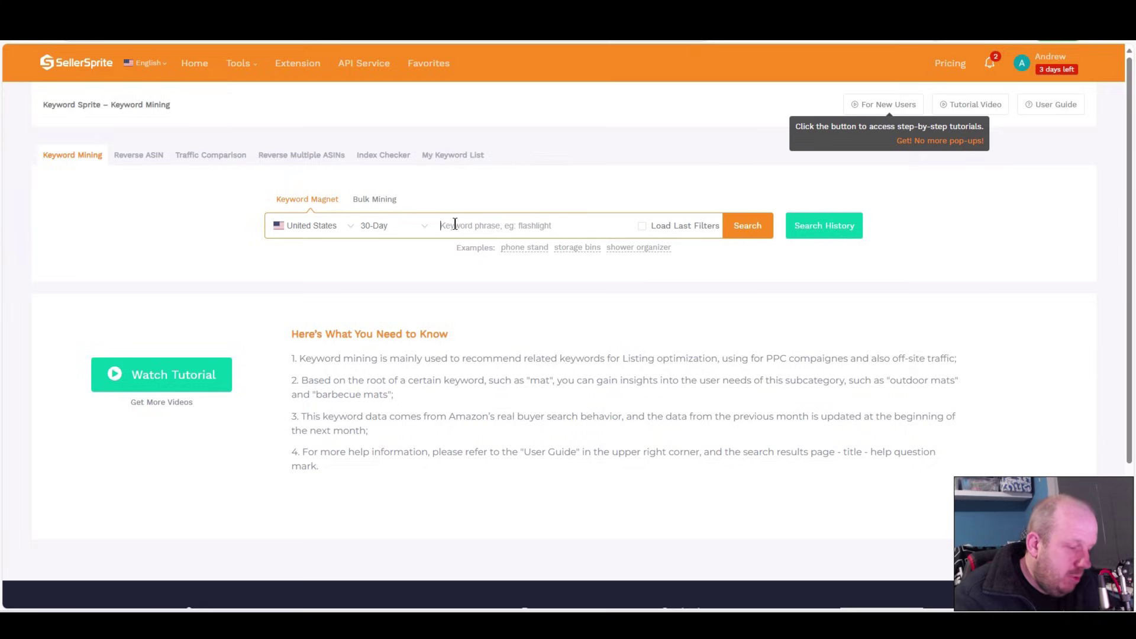
Search Keyword Mining for 'coloring book', returning 7,777 related keywords
type("colo")
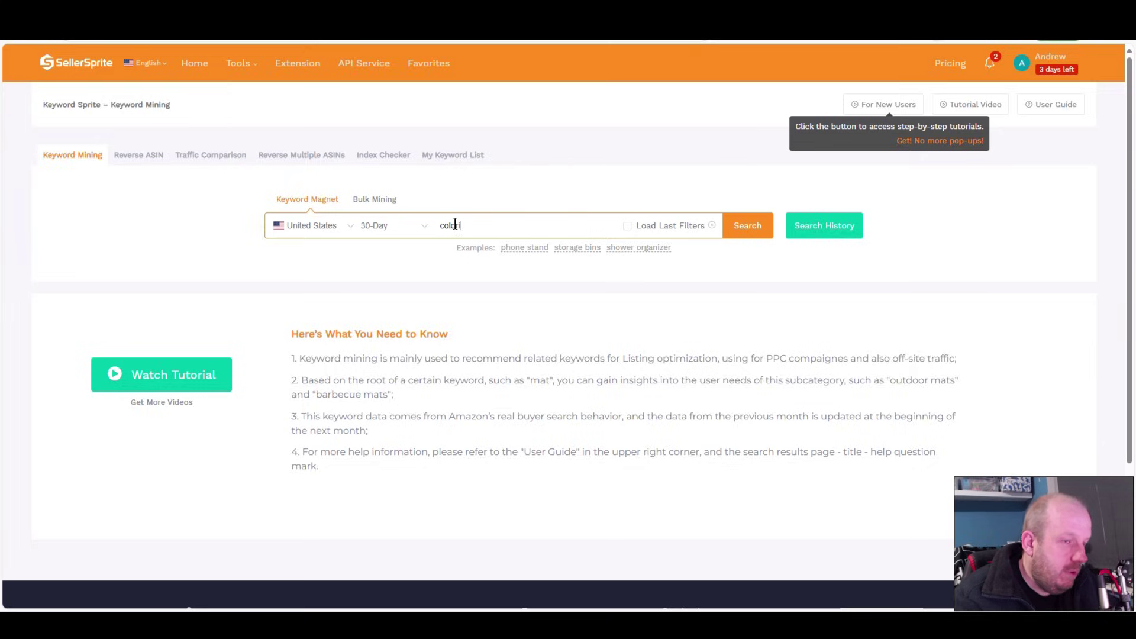
type("ring")
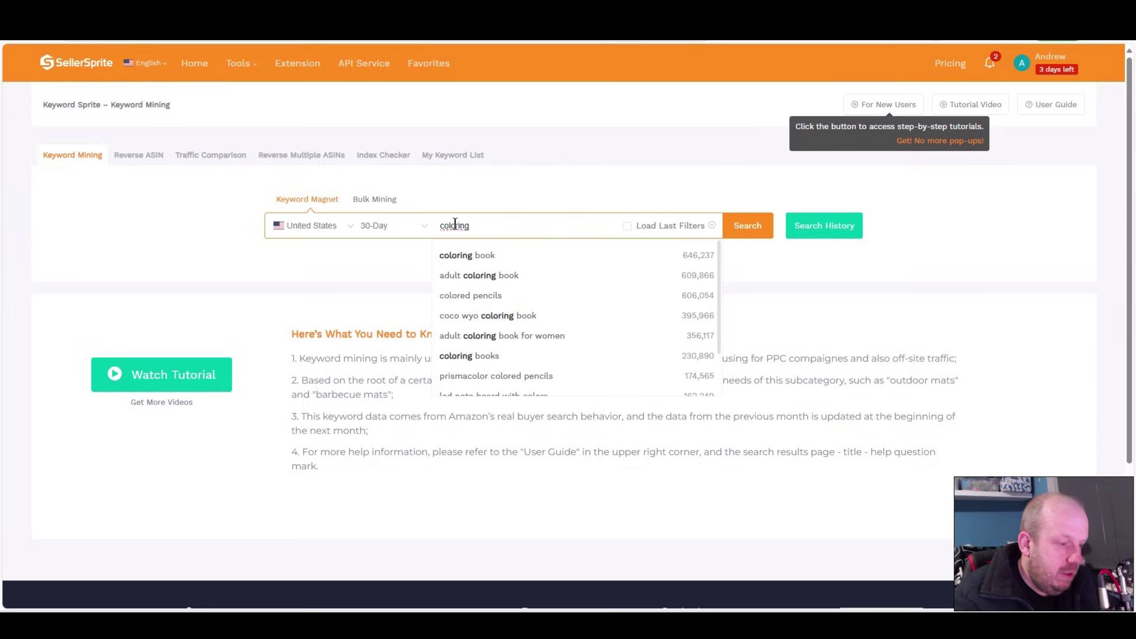
type(" book")
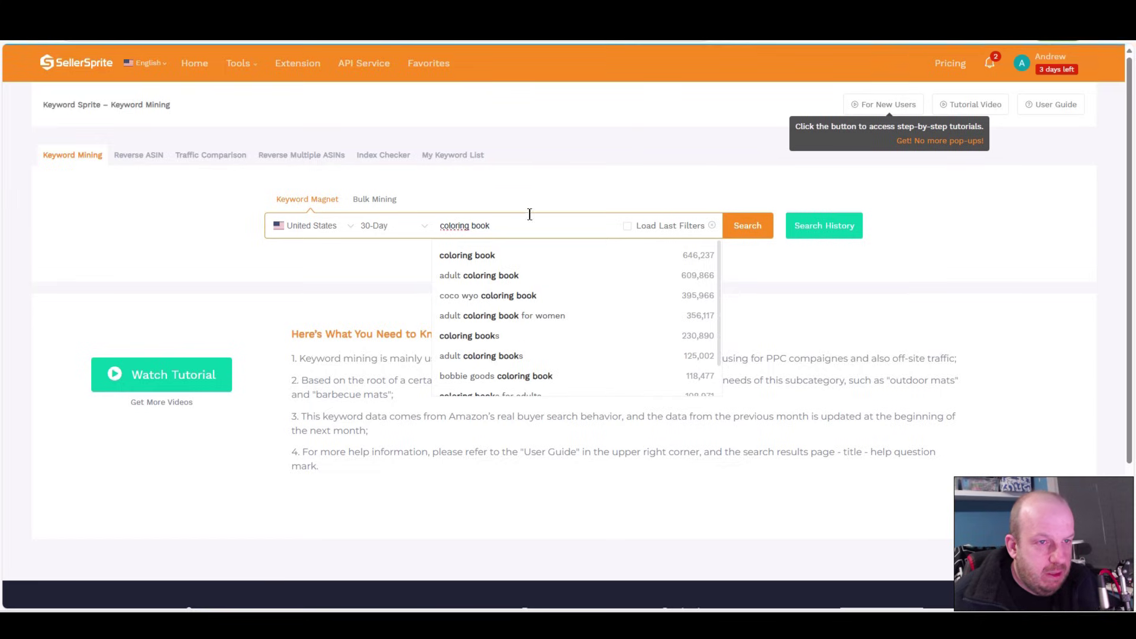
left_click(745, 227)
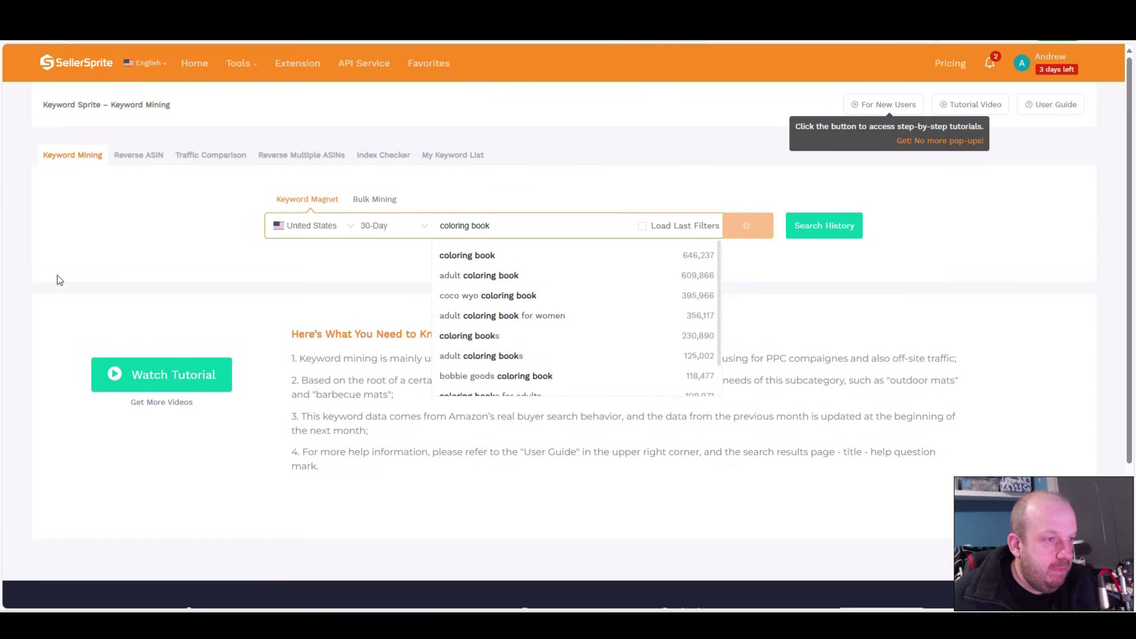
left_click(177, 226)
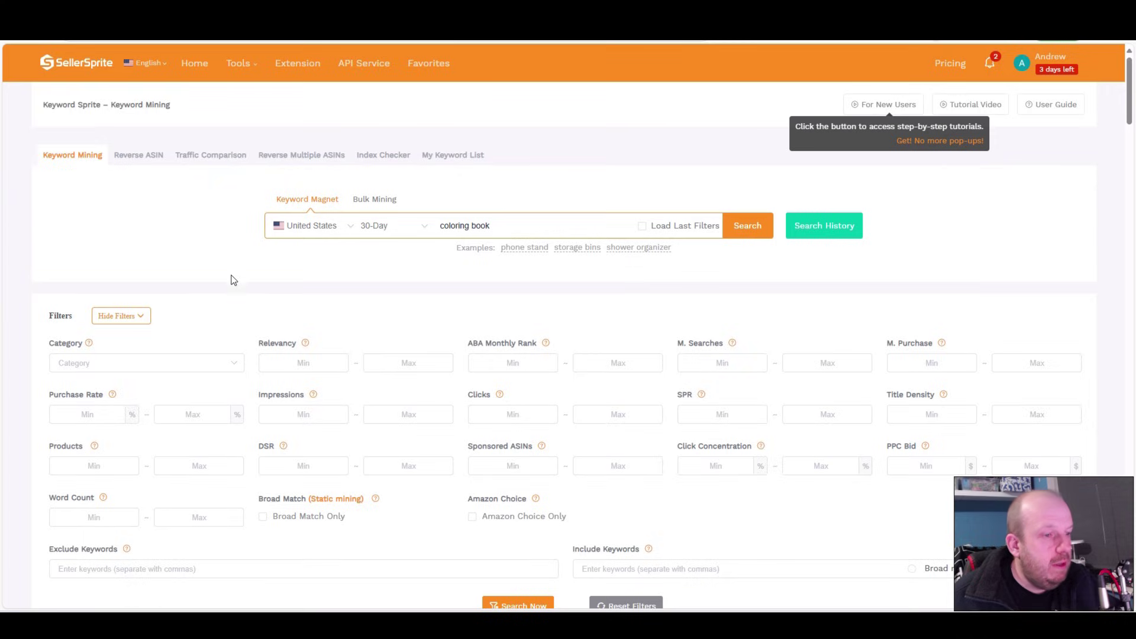
Read the results table's column help for monthly searches, purchases and competition
scroll(840, 313, "down", 2)
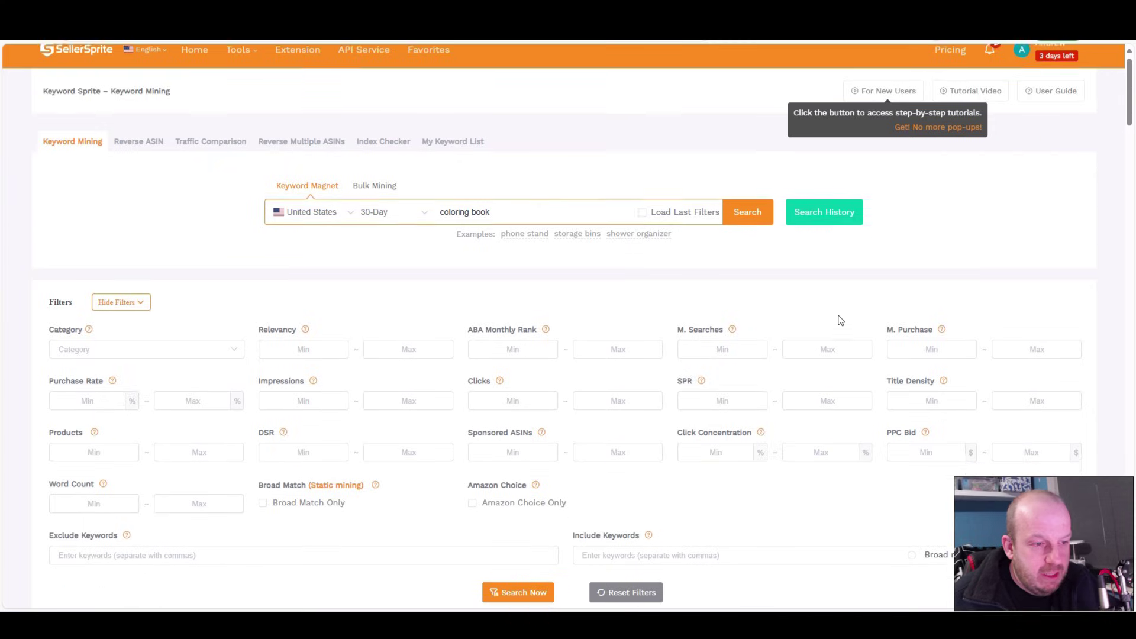
scroll(781, 380, "down", 3)
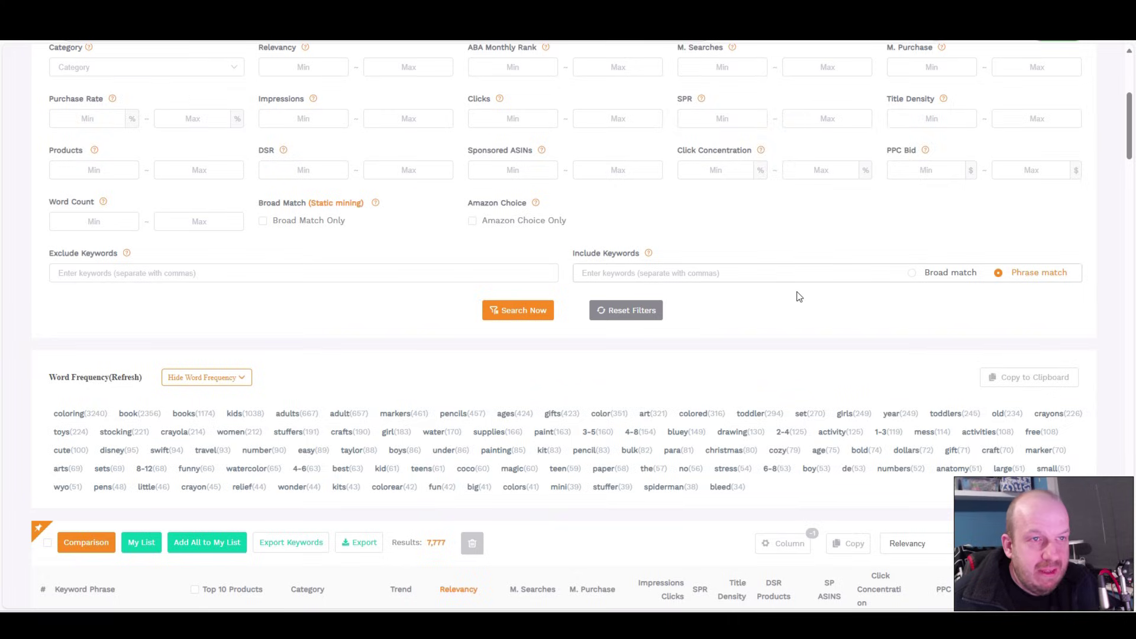
scroll(816, 291, "down", 4)
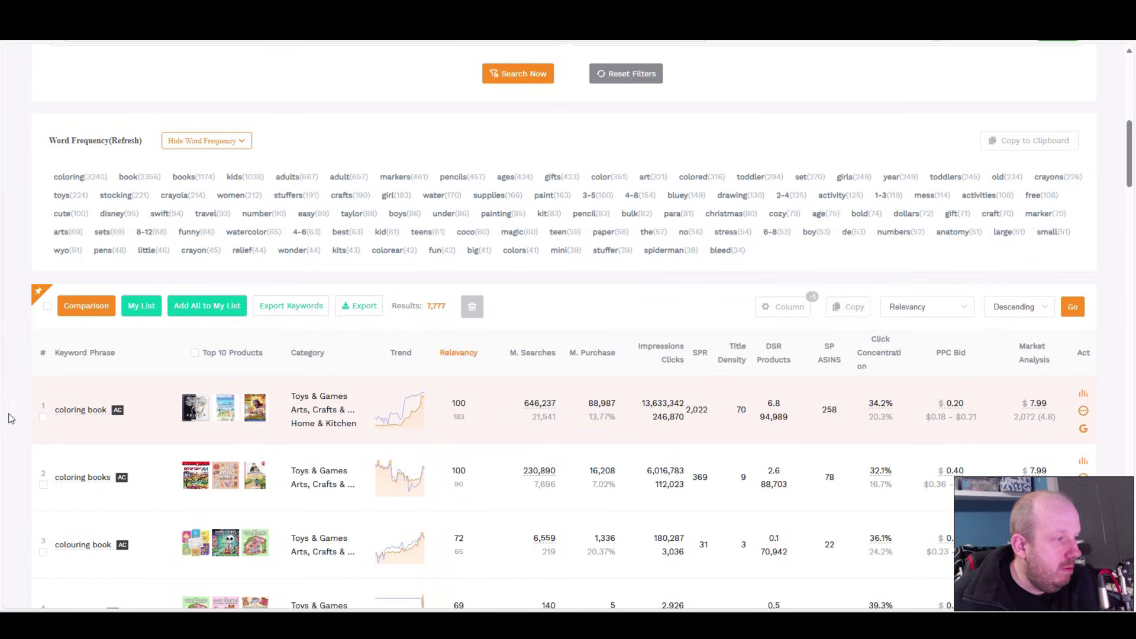
scroll(6, 417, "down", 2)
scroll(6, 414, "down", 1)
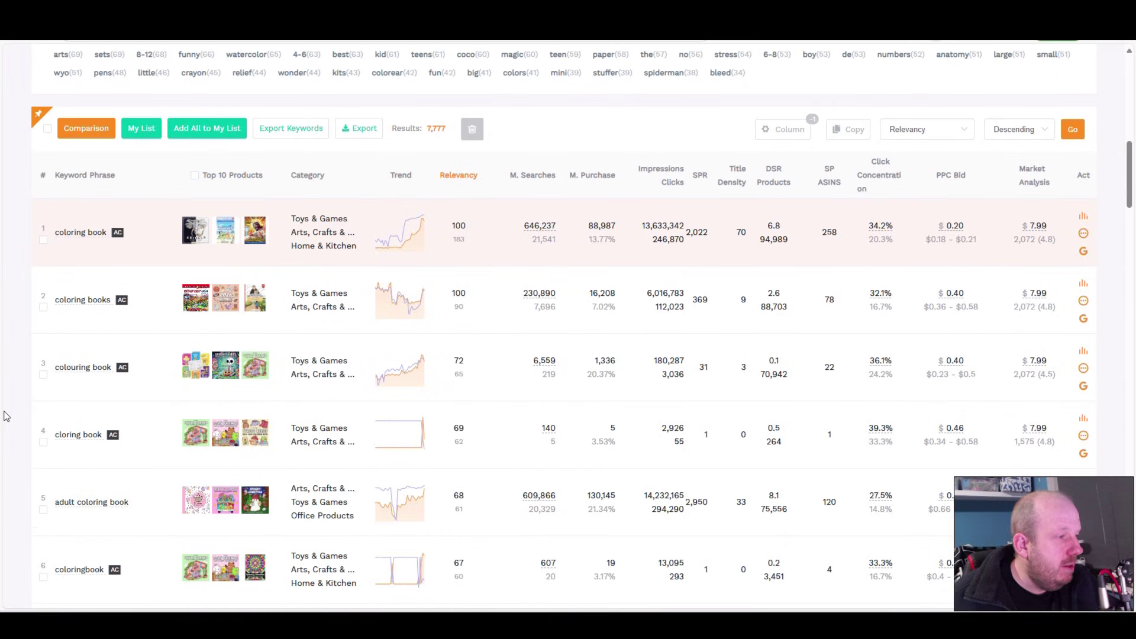
scroll(30, 296, "up", 2)
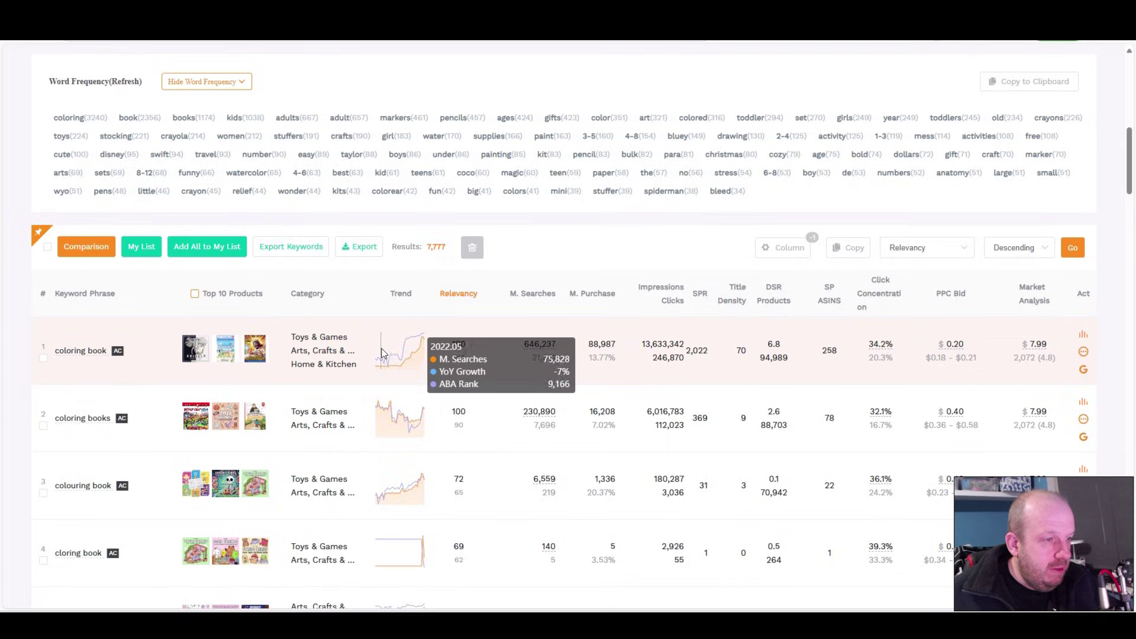
mouse_move(467, 297)
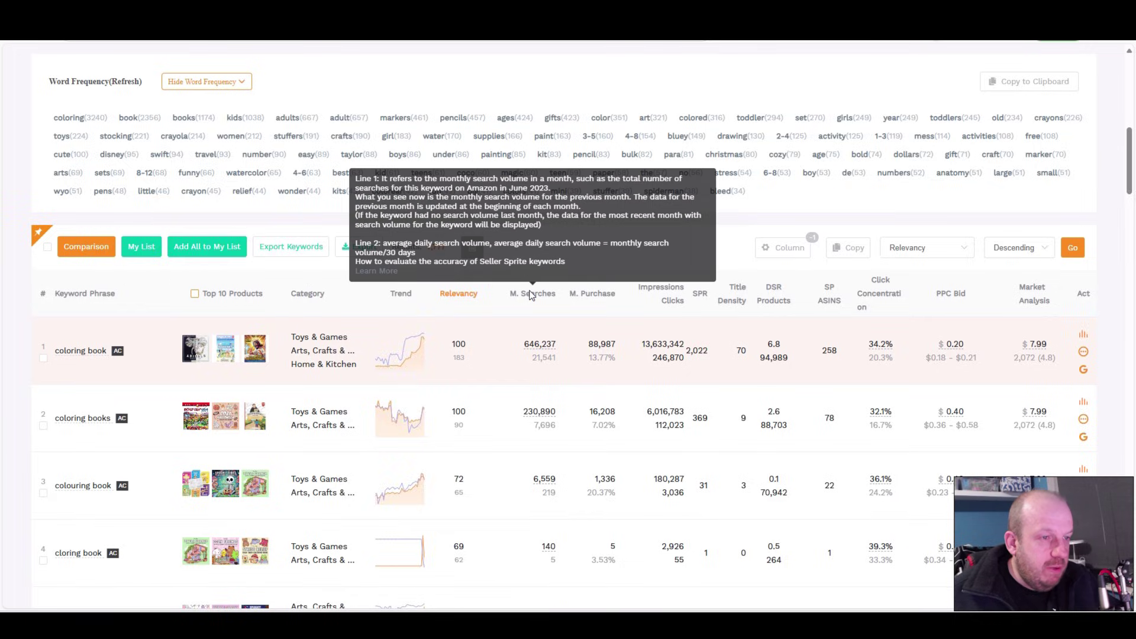
mouse_move(596, 295)
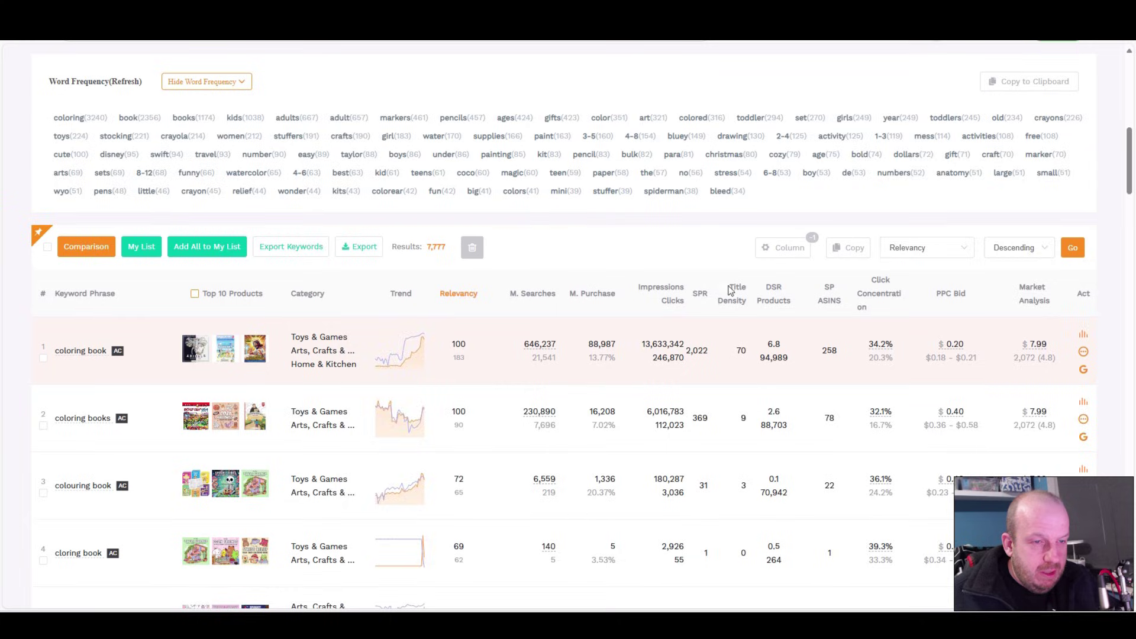
mouse_move(732, 299)
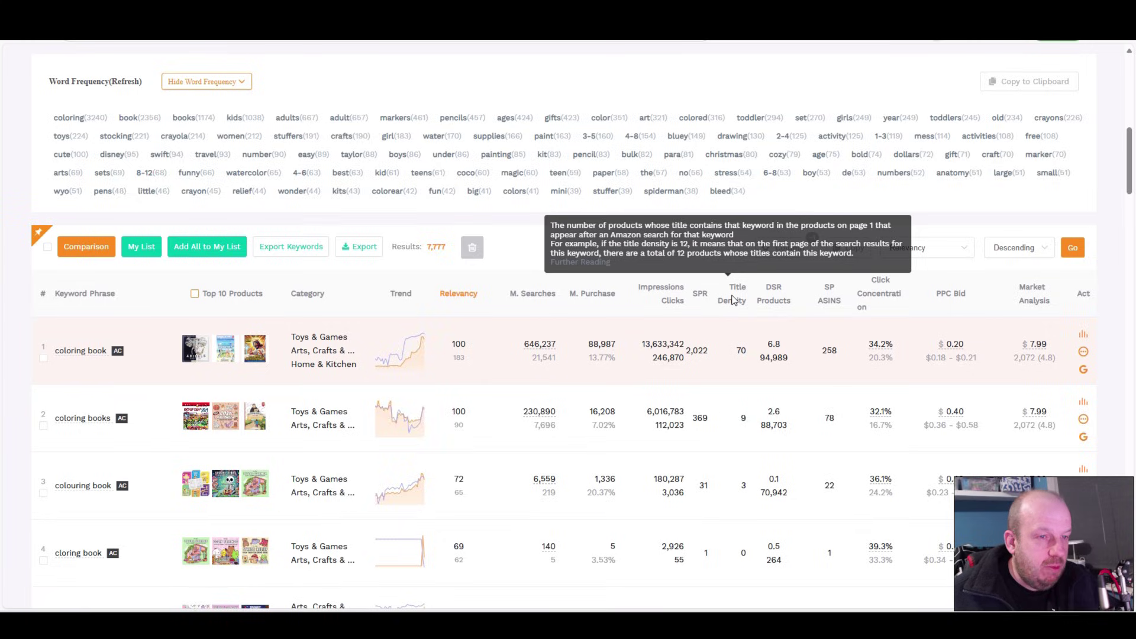
mouse_move(776, 290)
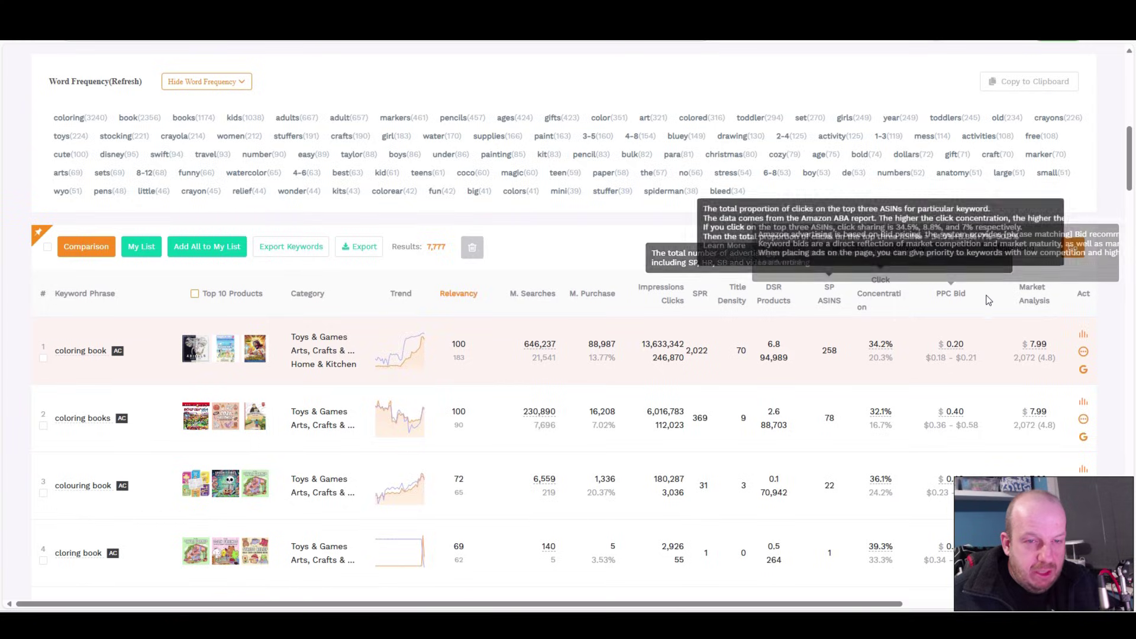
mouse_move(947, 302)
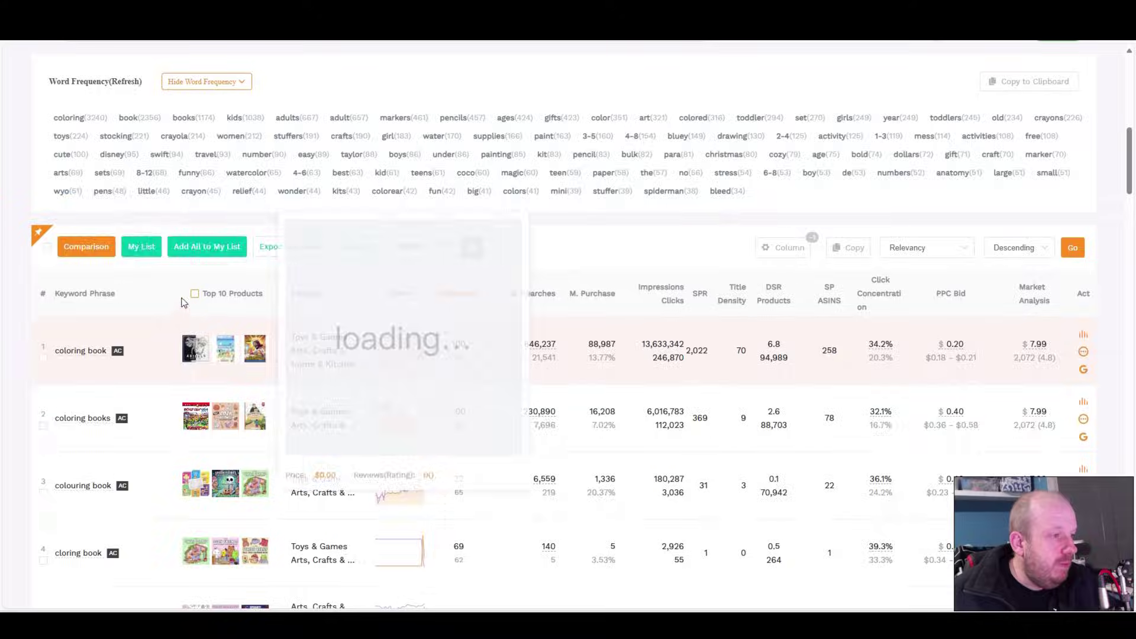
Show the top 10 product covers beside each coloring book keyword
left_click(195, 293)
scroll(28, 357, "down", 2)
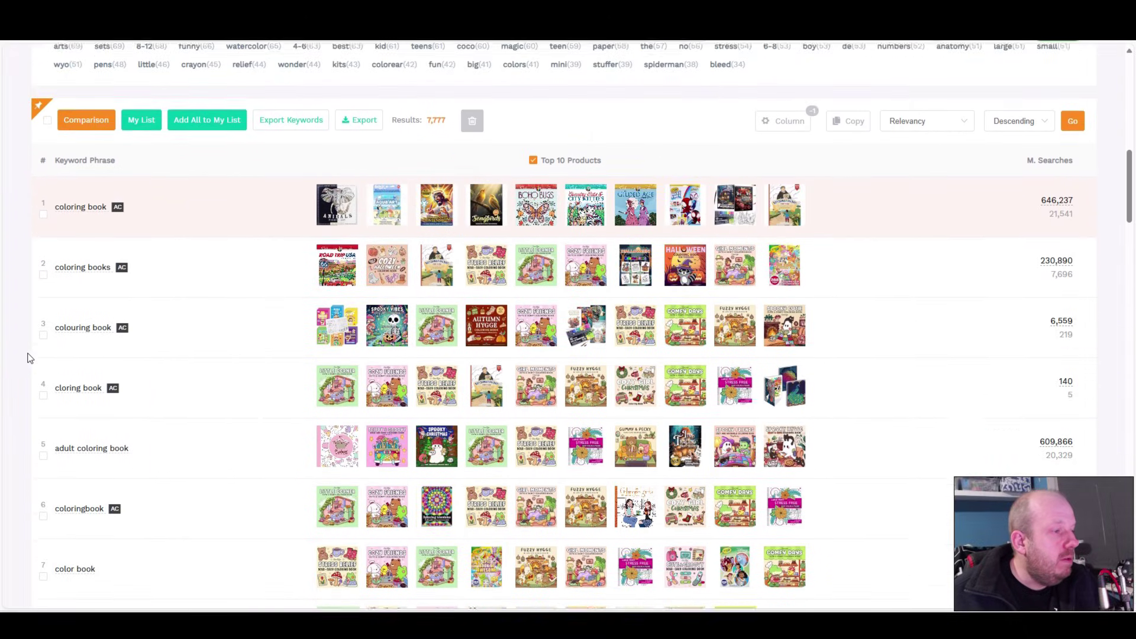
scroll(26, 358, "down", 2)
scroll(25, 358, "down", 1)
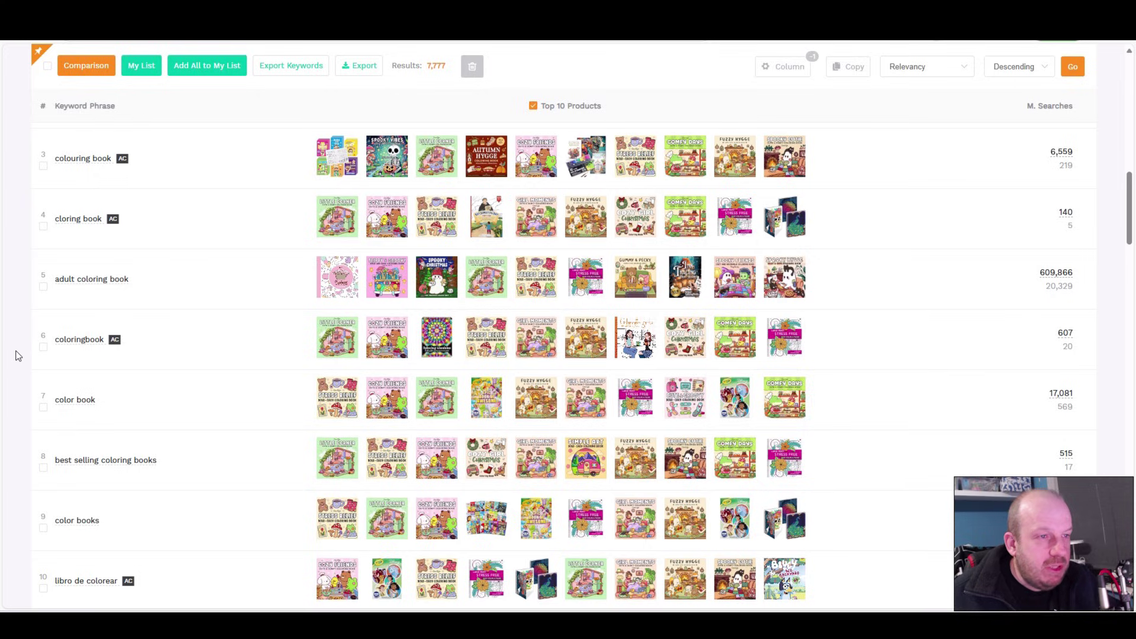
mouse_move(538, 149)
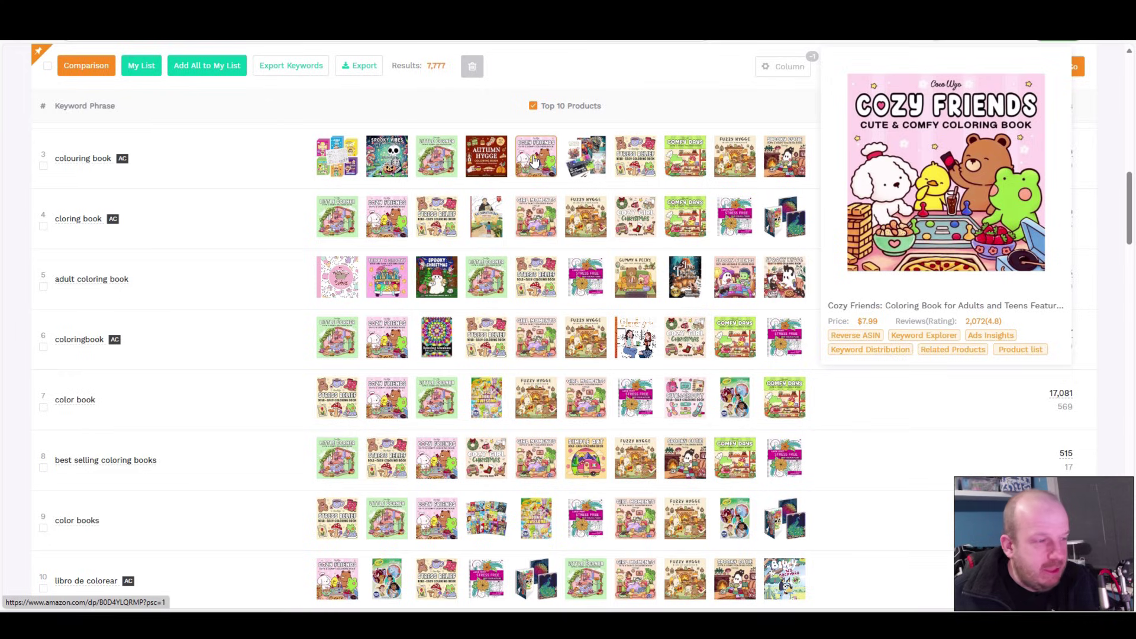
Scroll through the rest of the coloring book keyword list, then back up
scroll(3, 296, "down", 2)
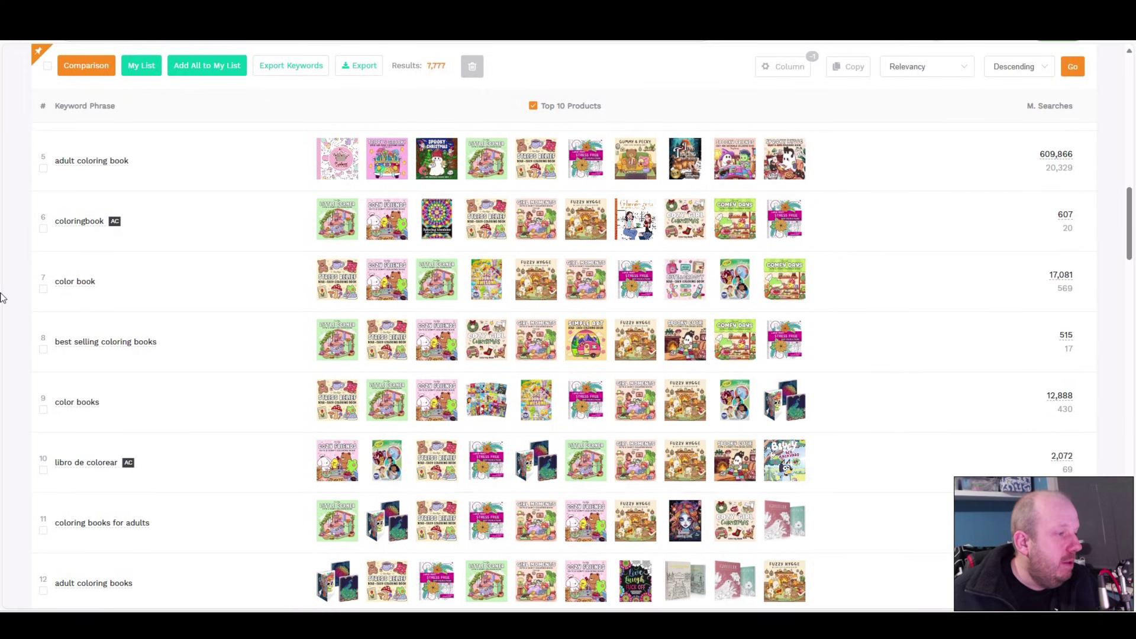
scroll(3, 298, "down", 3)
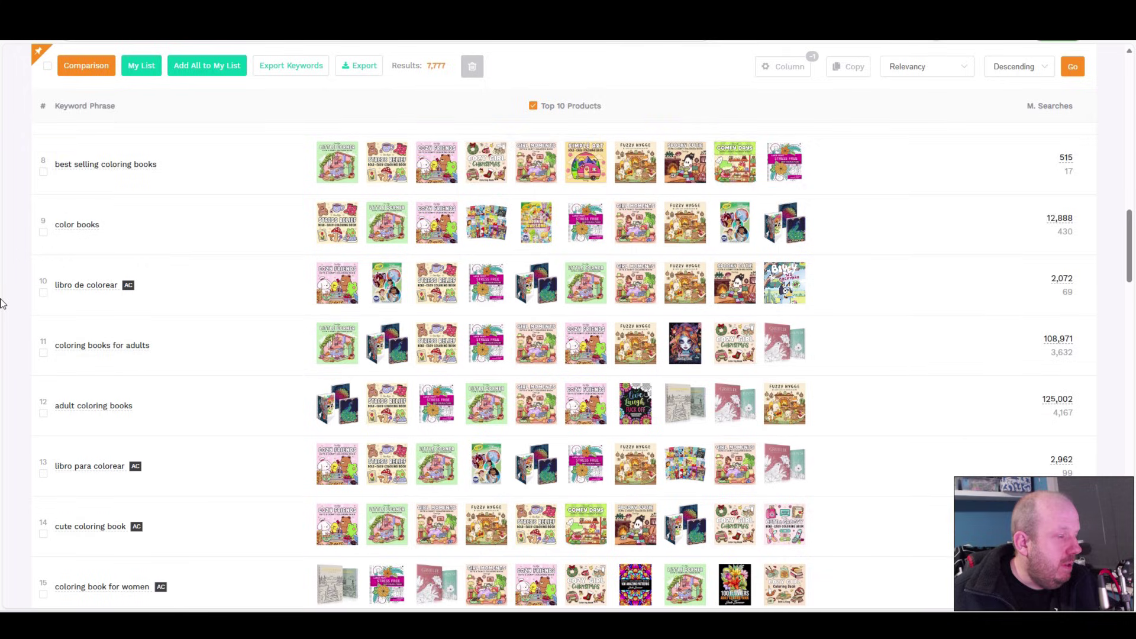
scroll(3, 303, "down", 2)
mouse_move(32, 183)
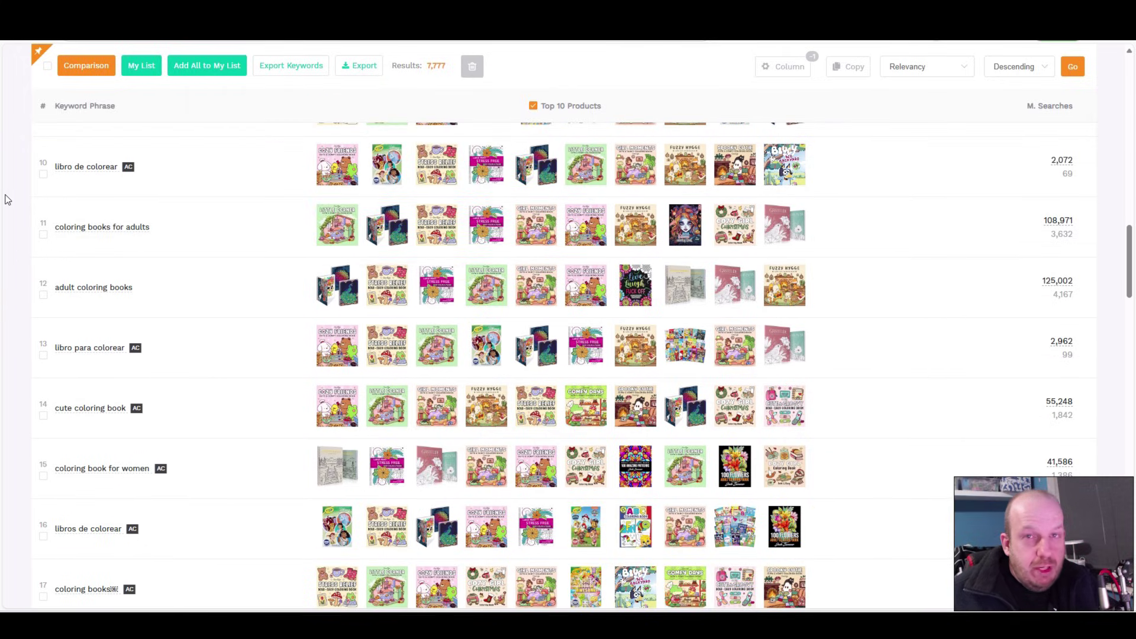
scroll(16, 229, "down", 3)
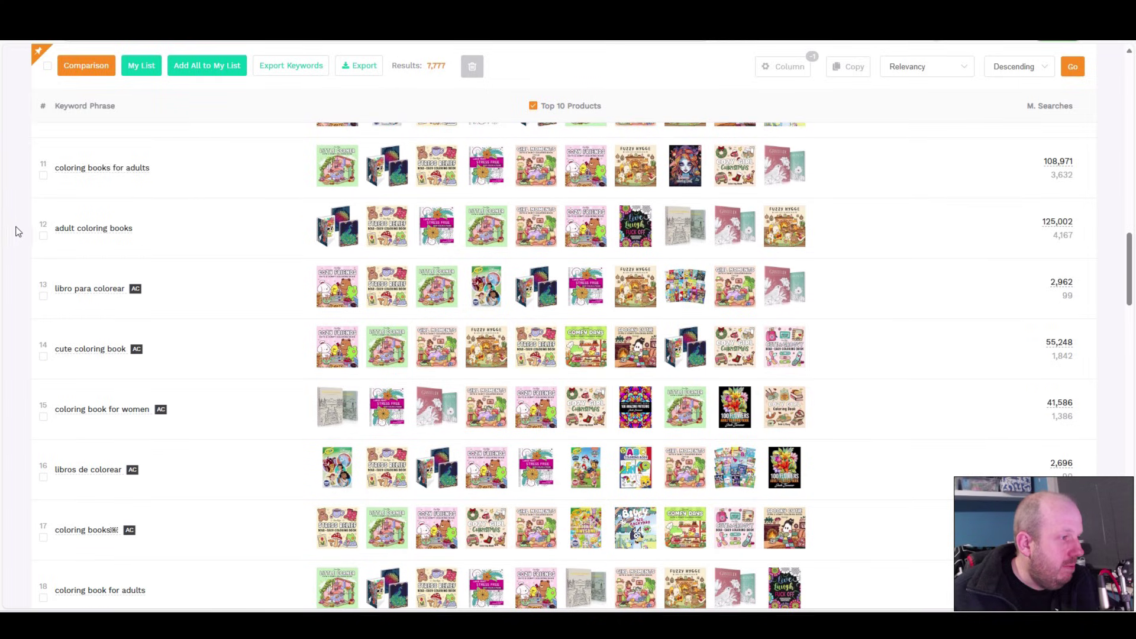
scroll(16, 235, "down", 1)
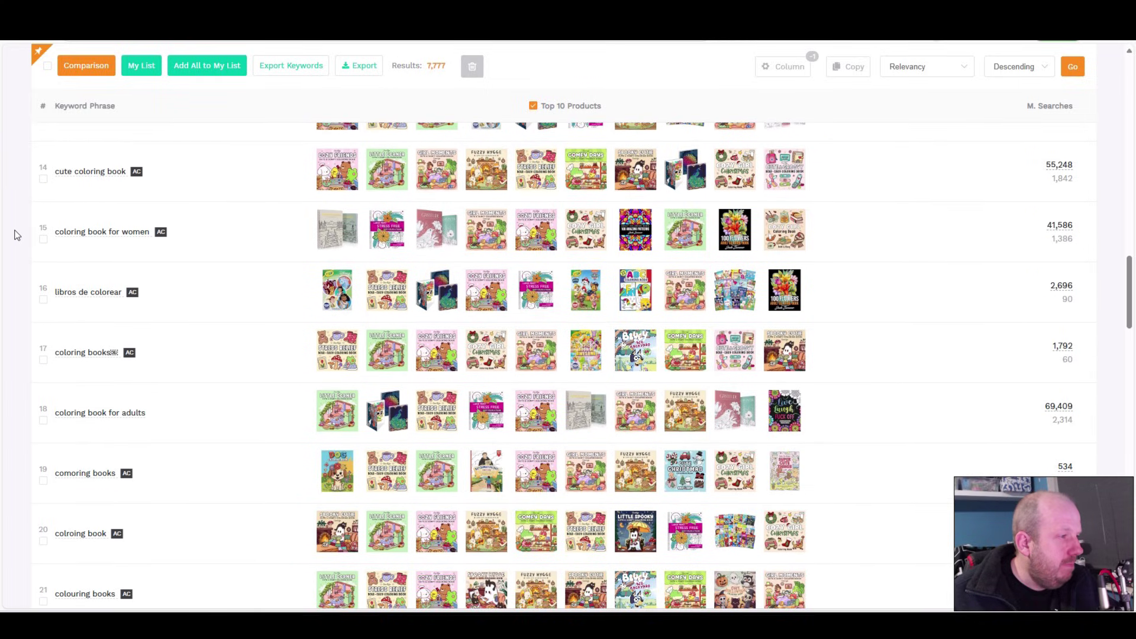
scroll(16, 235, "down", 2)
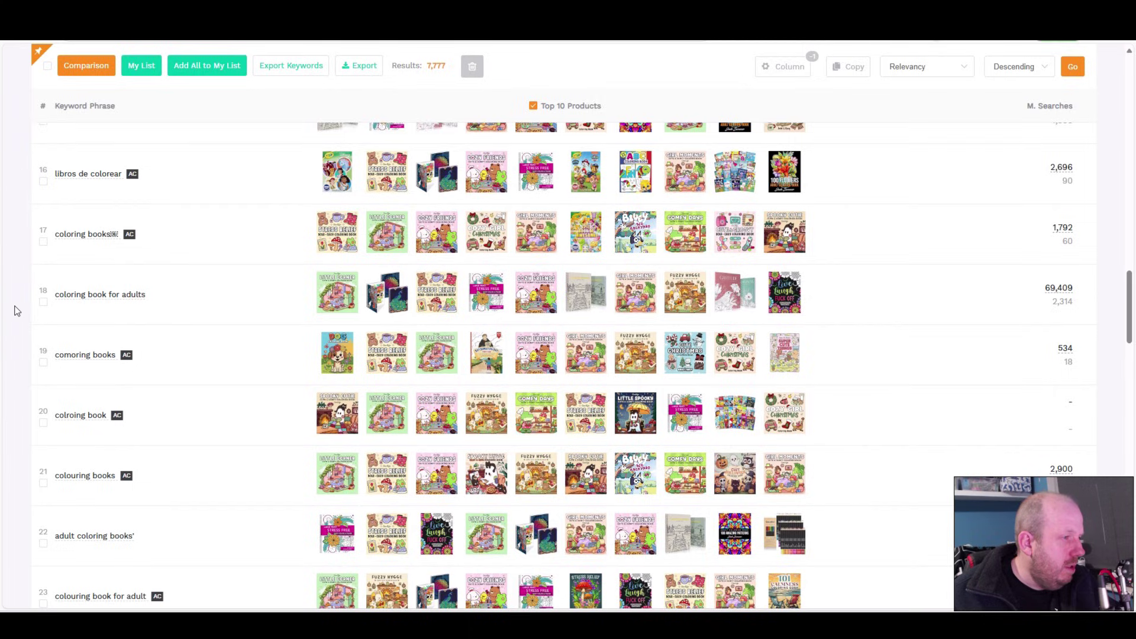
scroll(5, 313, "down", 1)
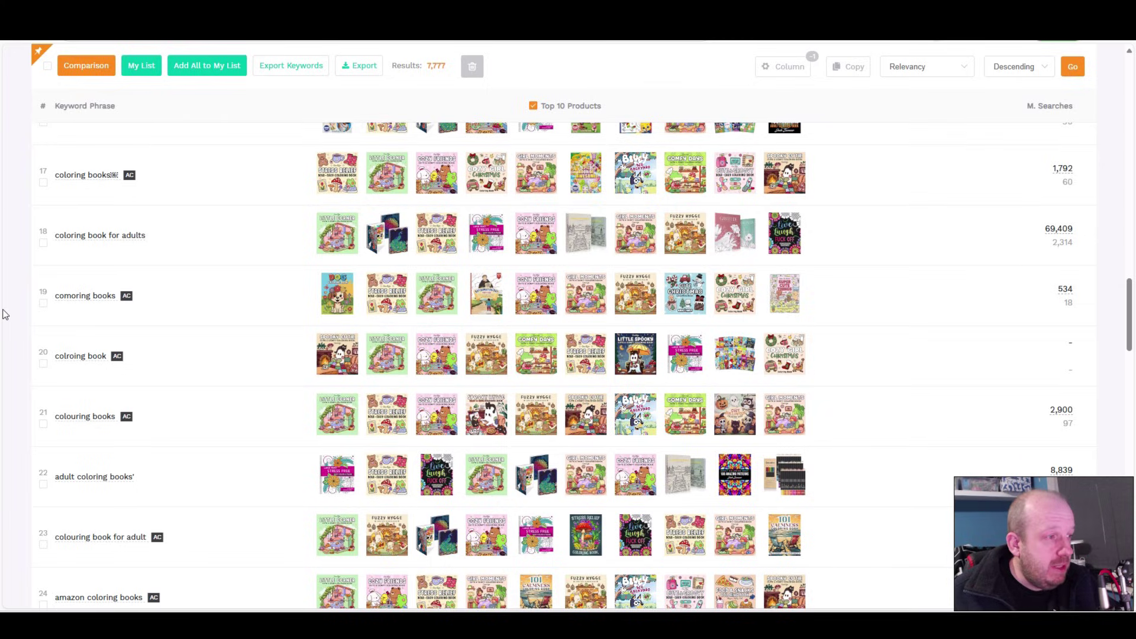
scroll(14, 364, "down", 2)
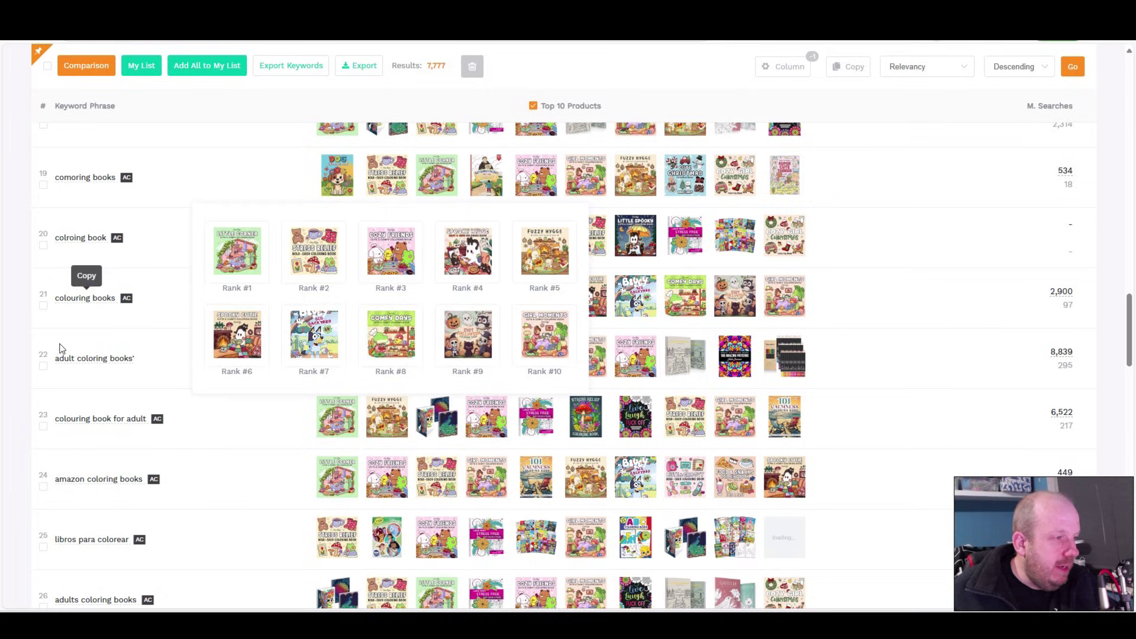
scroll(15, 326, "down", 5)
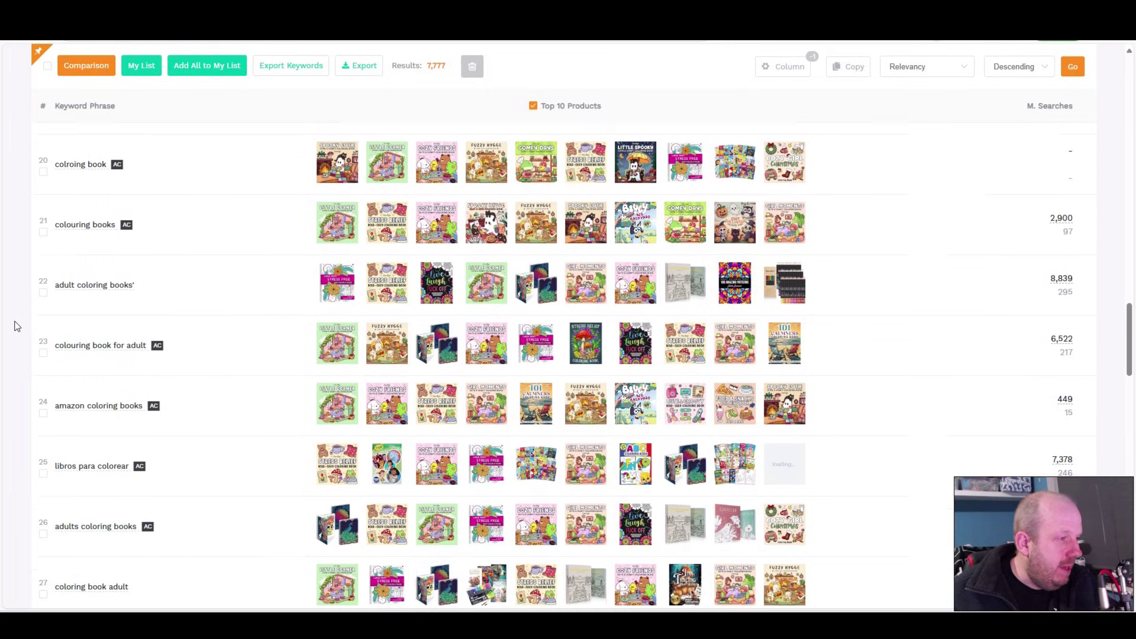
scroll(16, 326, "down", 6)
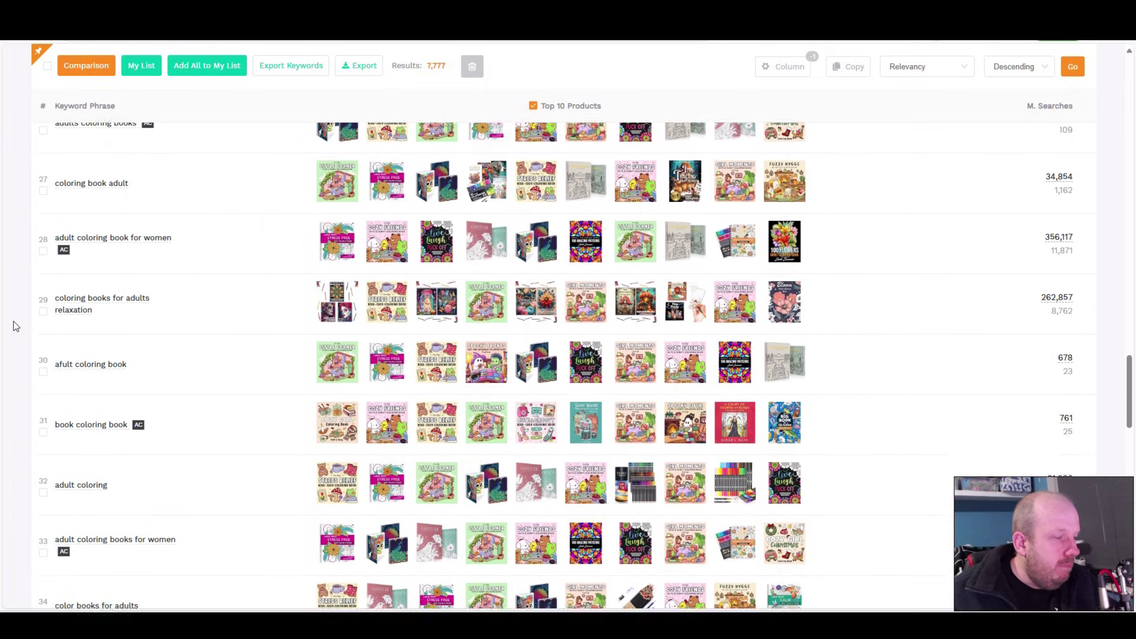
scroll(8, 319, "up", 20)
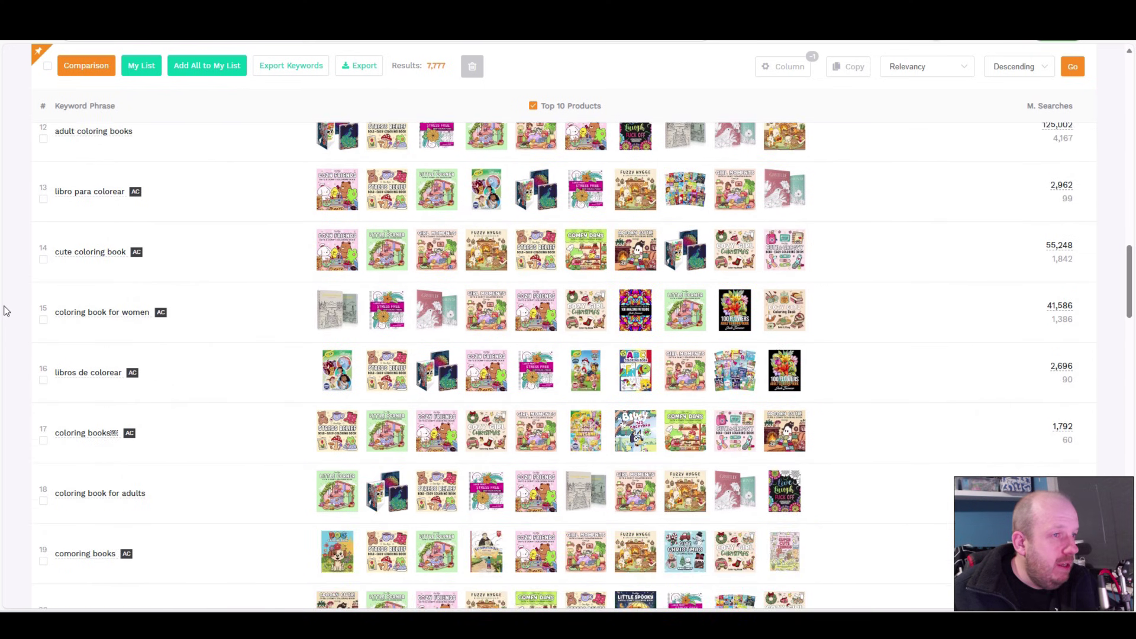
scroll(6, 308, "up", 3)
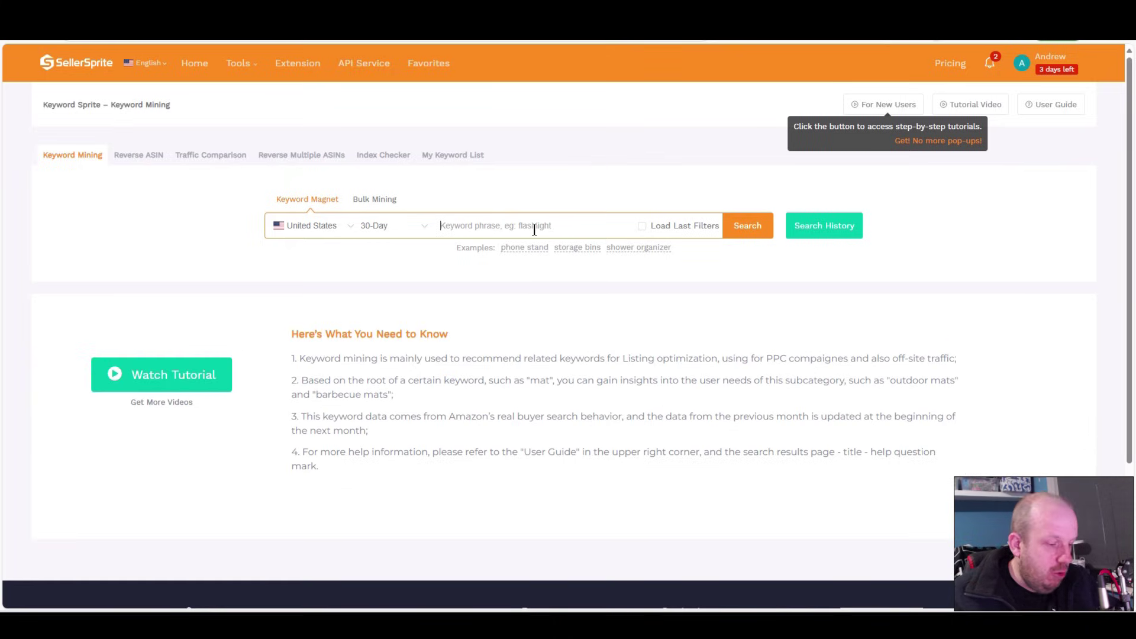
Search Keyword Mining for 'bold and easy coloring book', returning 2,414 keywords
left_click(534, 229)
type("bold and e")
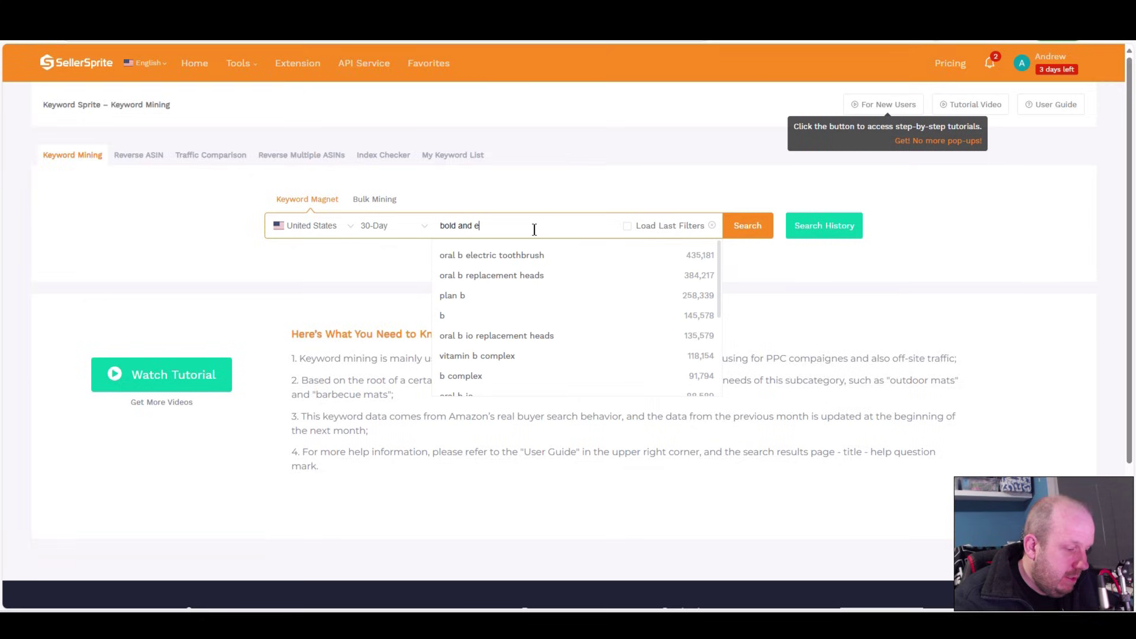
type("asy c")
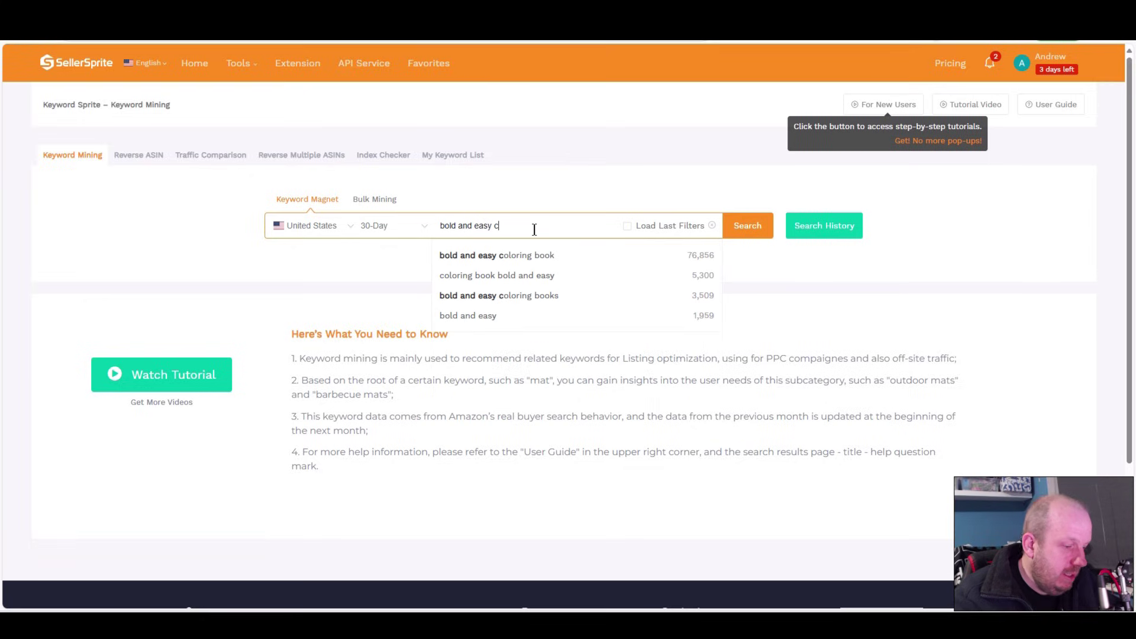
type("oloring book")
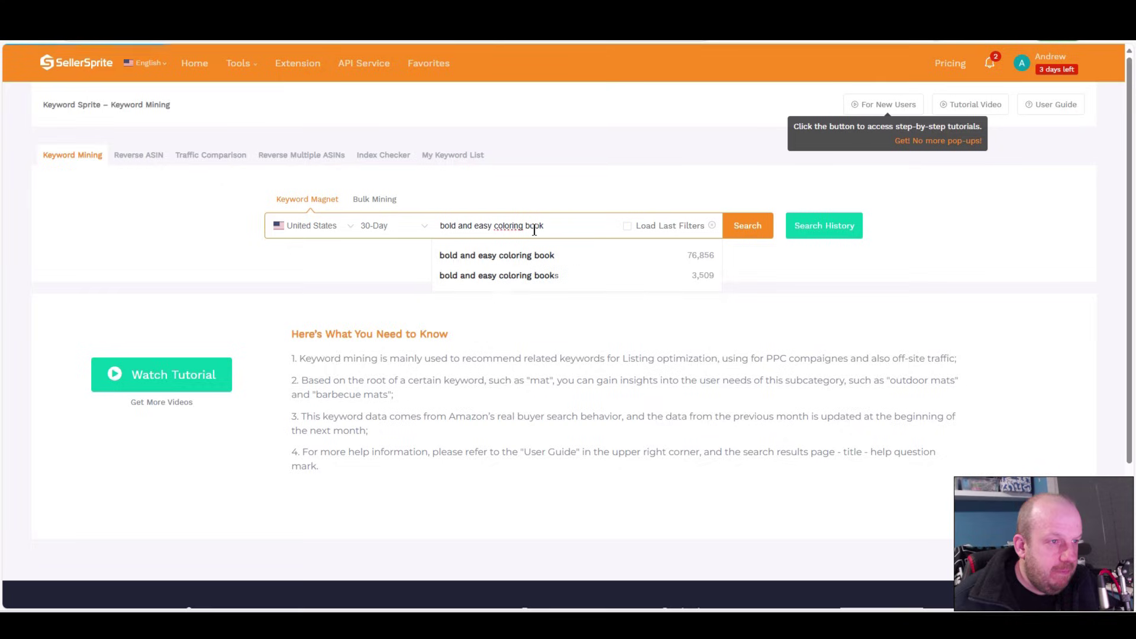
left_click(526, 258)
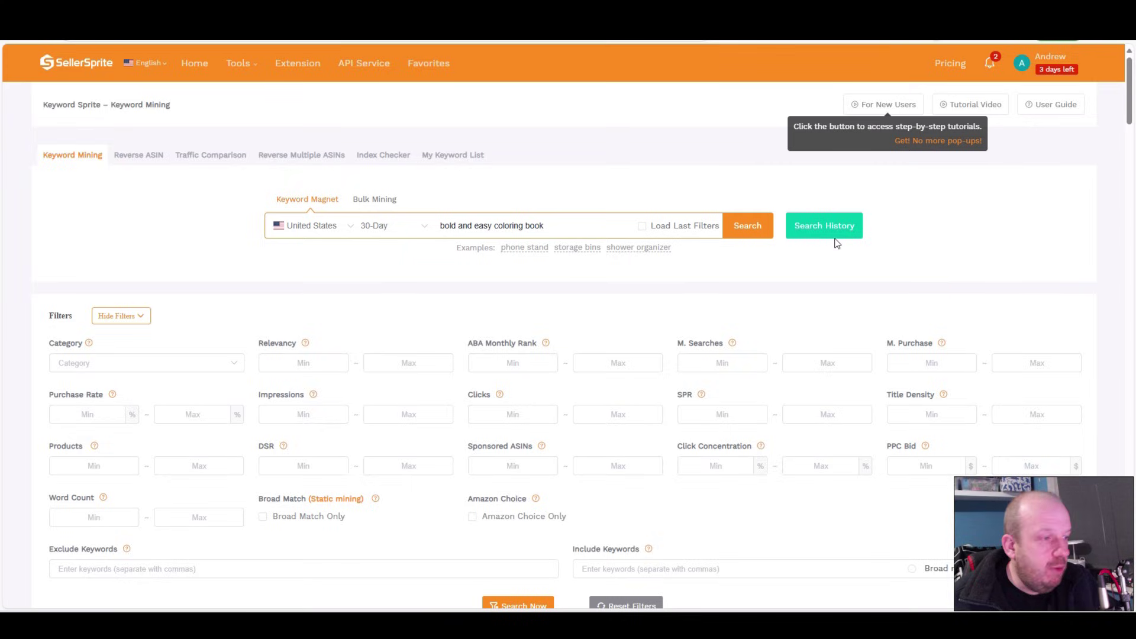
Scroll the results and turn on top 10 product covers per keyword
scroll(21, 283, "down", 8)
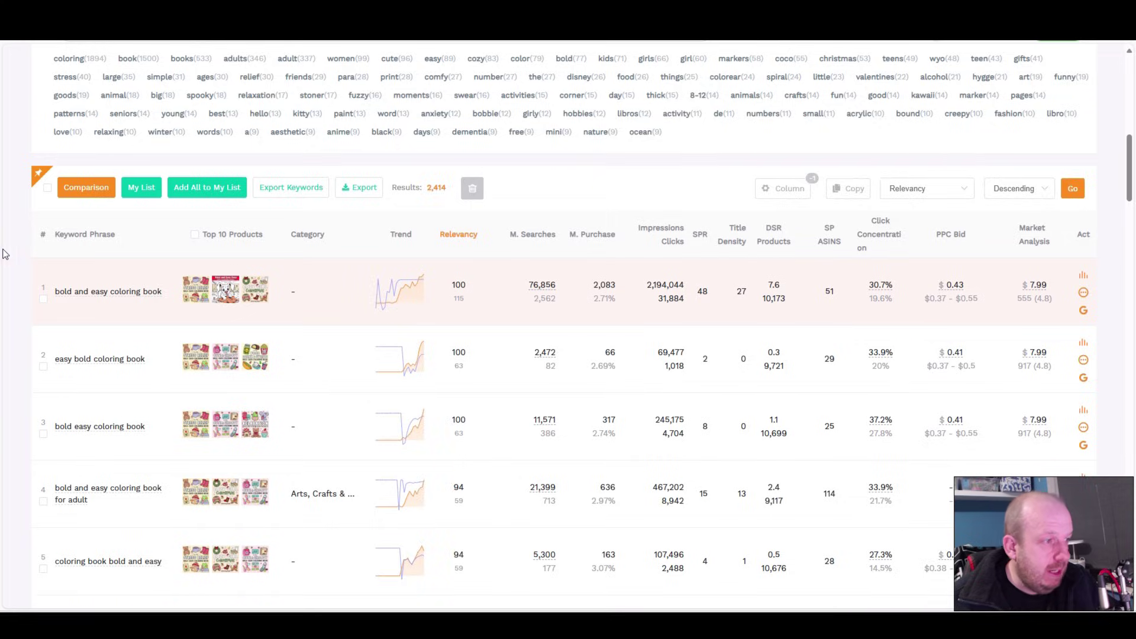
scroll(2, 301, "down", 3)
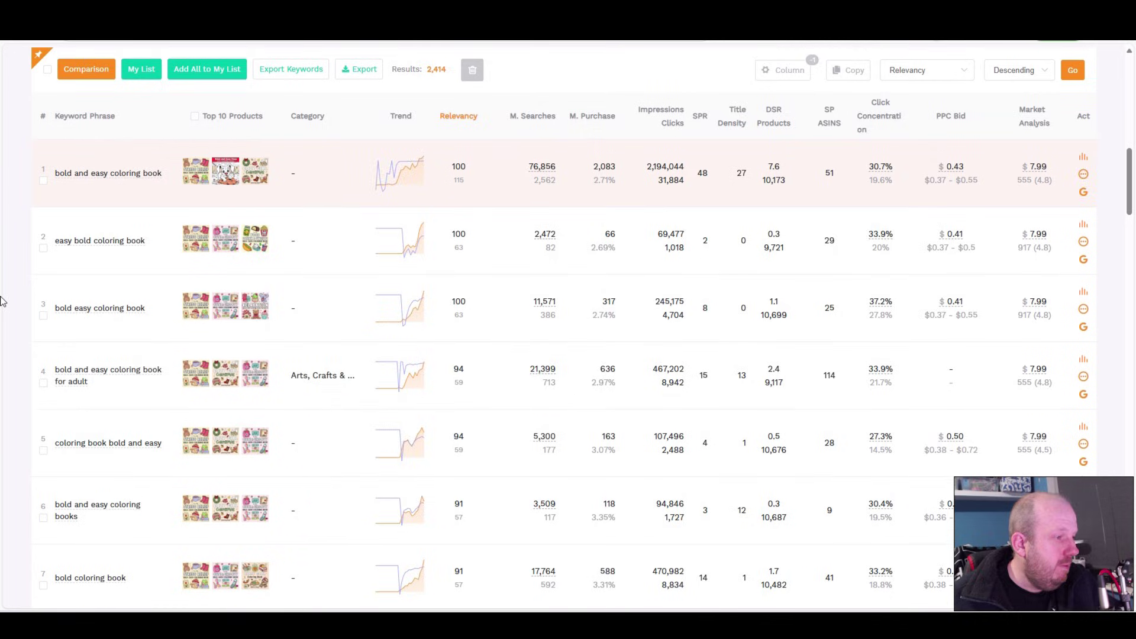
scroll(1, 300, "down", 2)
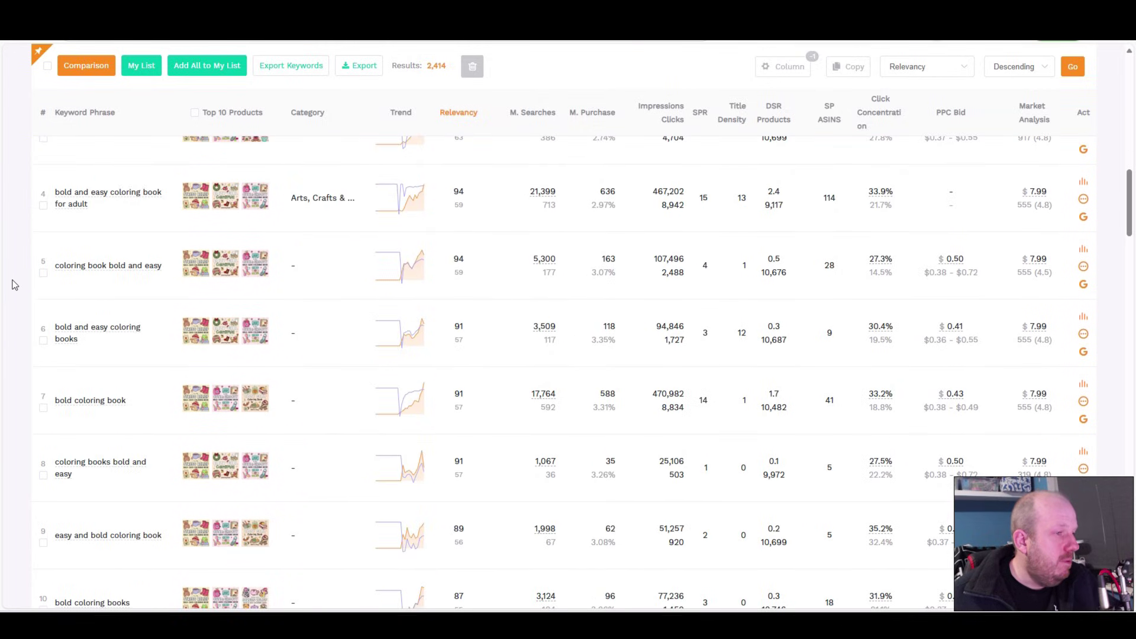
scroll(13, 285, "up", 4)
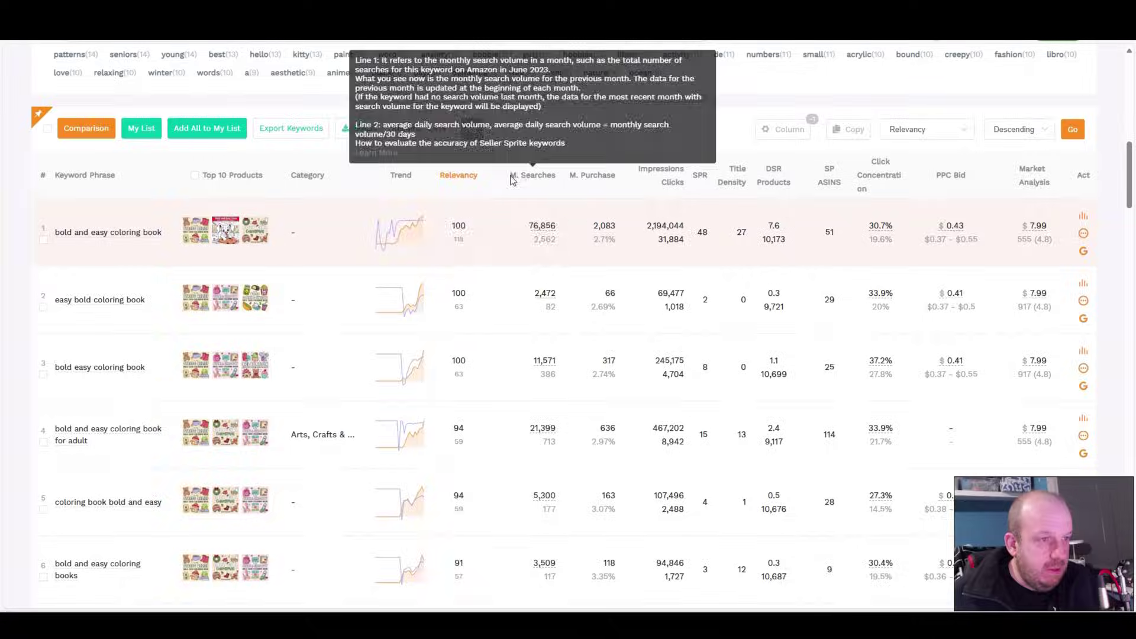
mouse_move(256, 227)
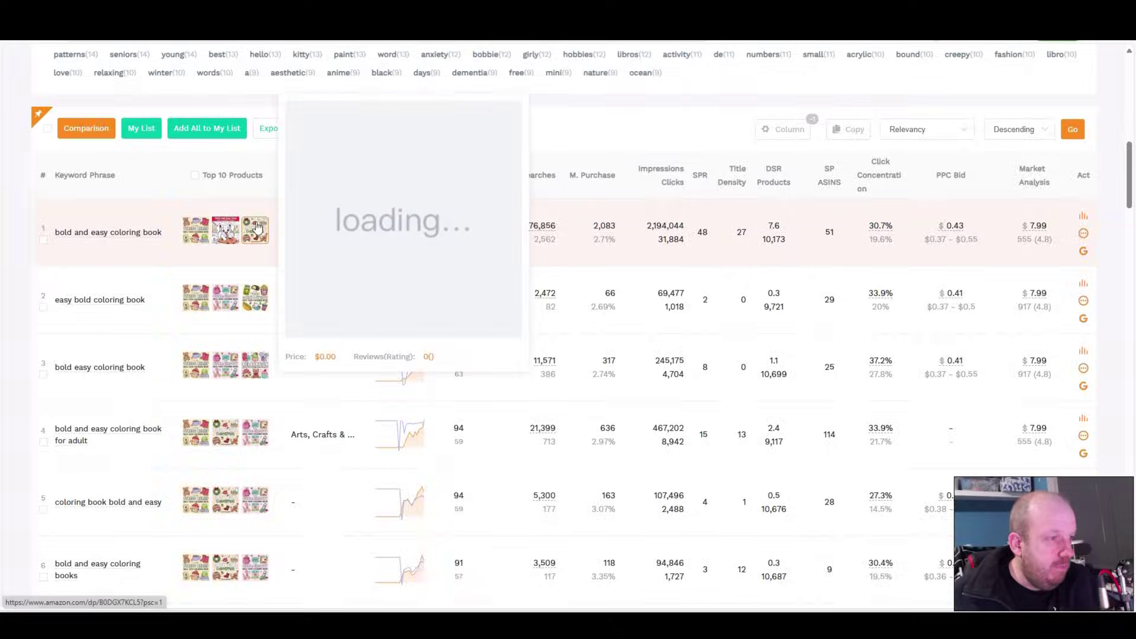
left_click(195, 175)
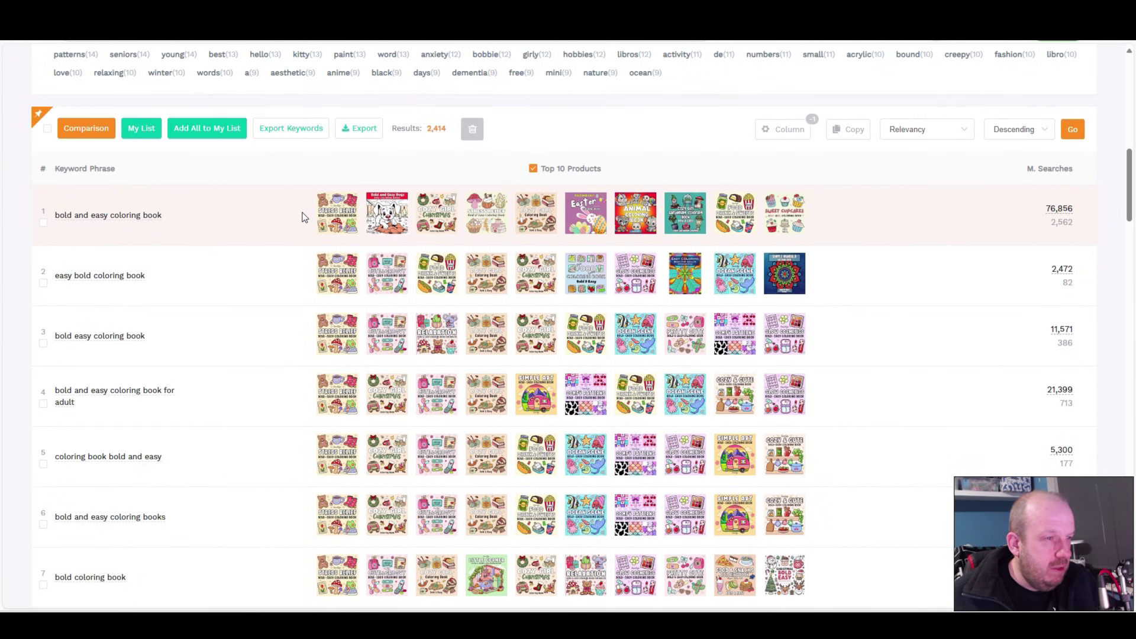
Preview the top-10 cover thumbnails and open the Stress Relief book's Amazon listing
mouse_move(448, 221)
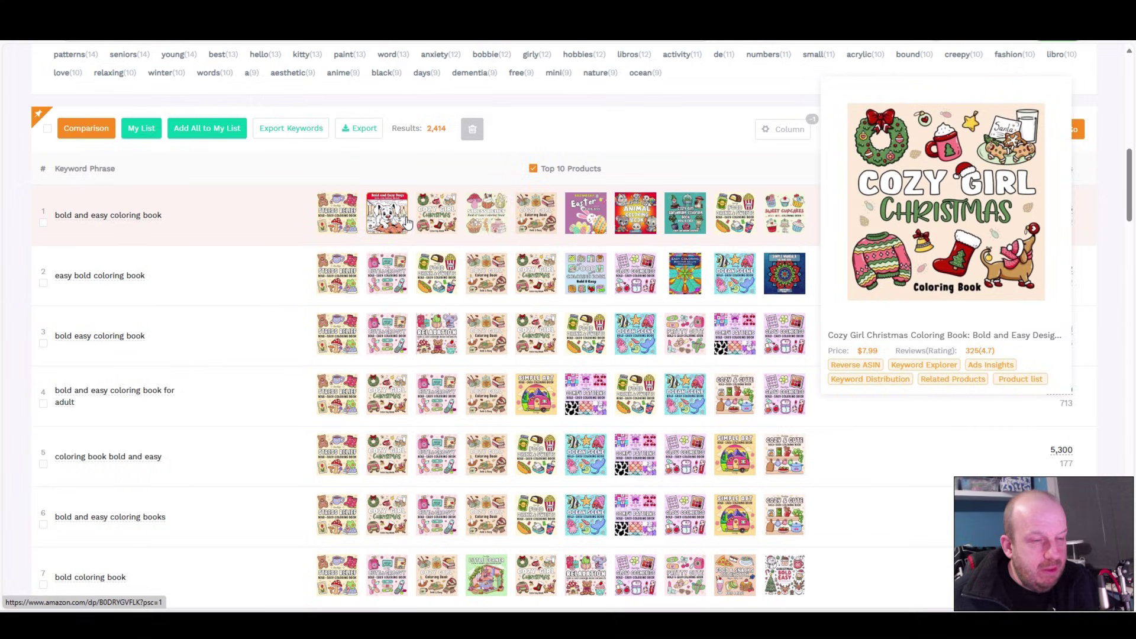
mouse_move(331, 220)
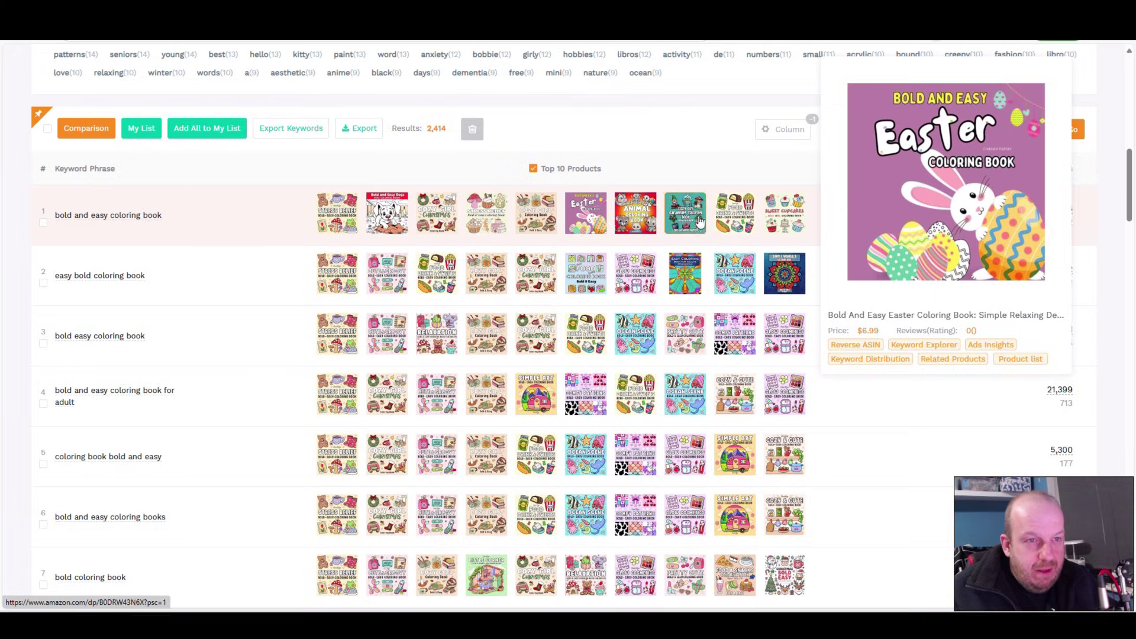
mouse_move(739, 214)
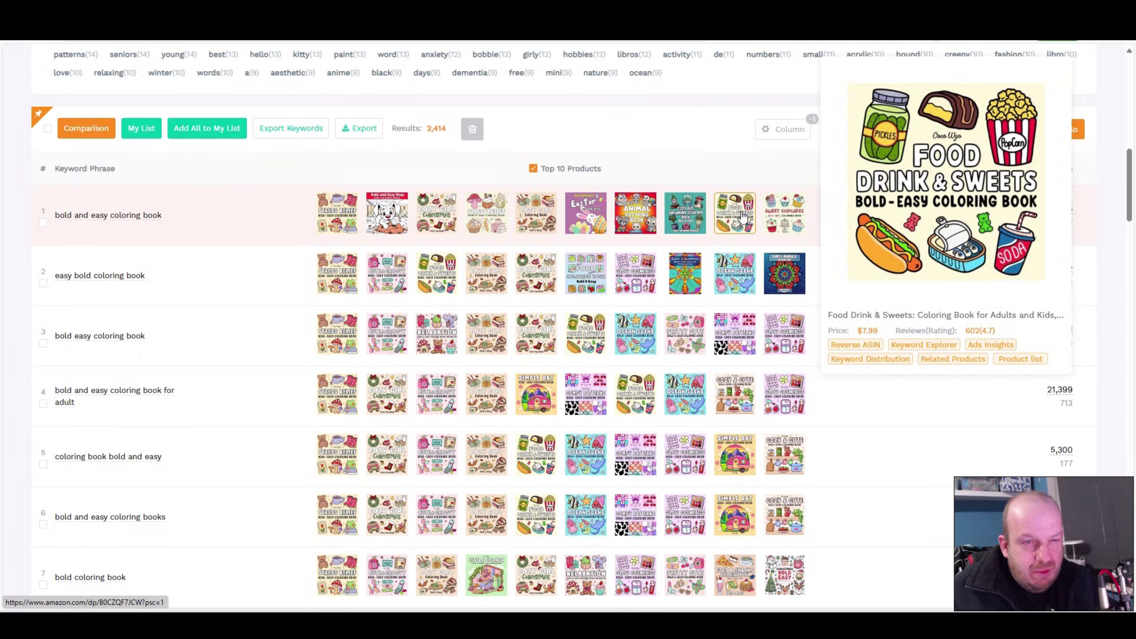
mouse_move(789, 215)
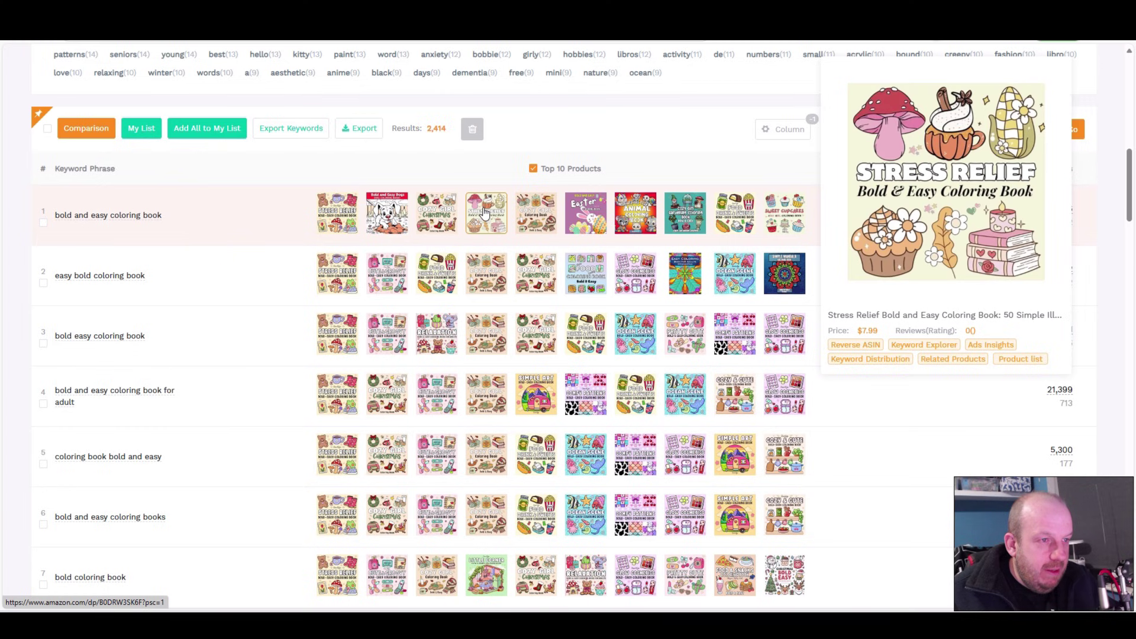
left_click(337, 213)
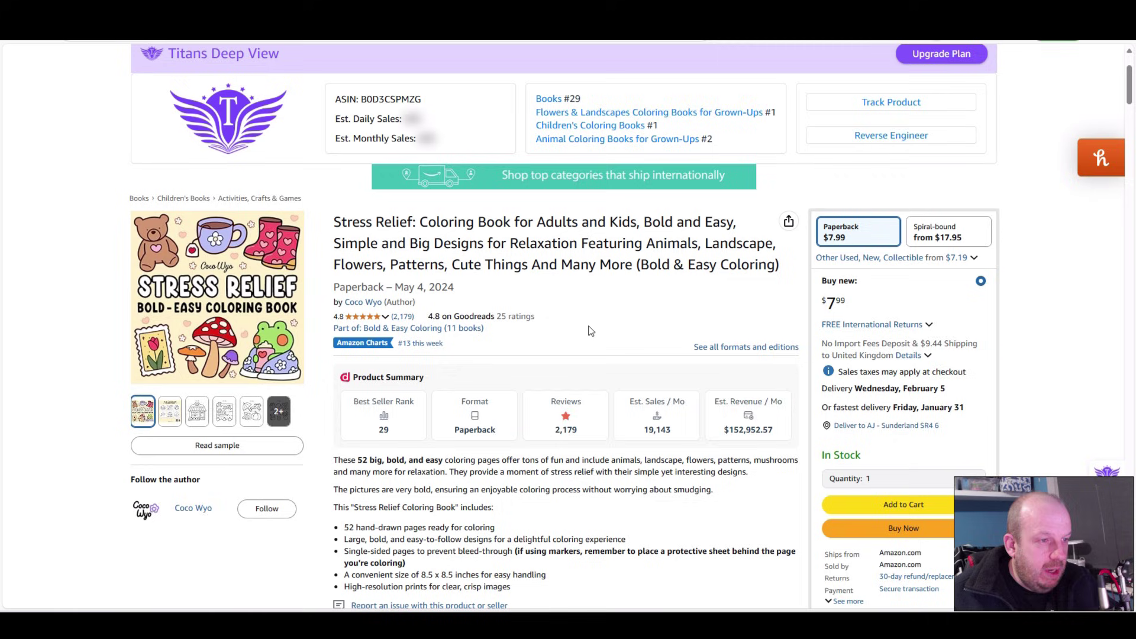
Check the Stress Relief listing's BSR chart, 2,179 reviews and $152,952.57 monthly revenue
scroll(577, 347, "down", 3)
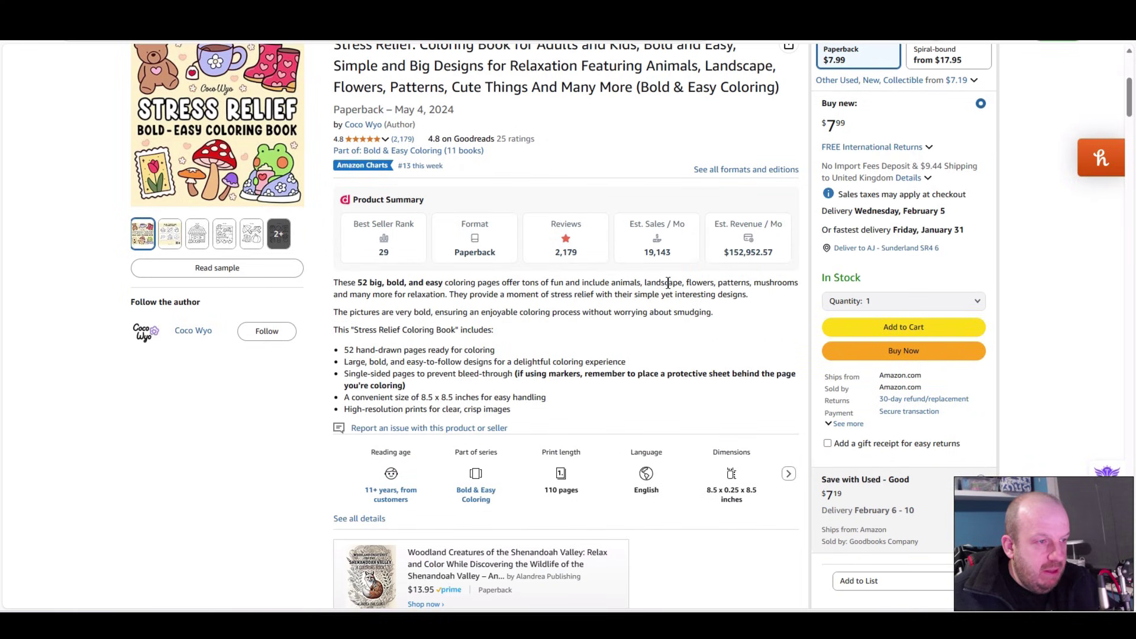
scroll(656, 287, "down", 7)
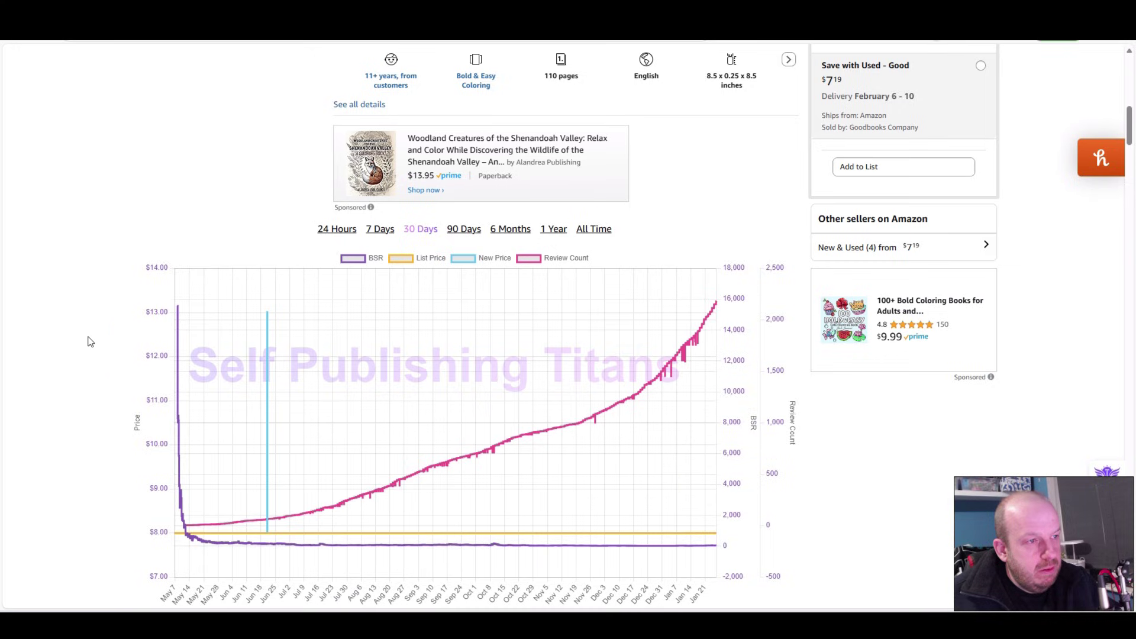
scroll(89, 341, "up", 15)
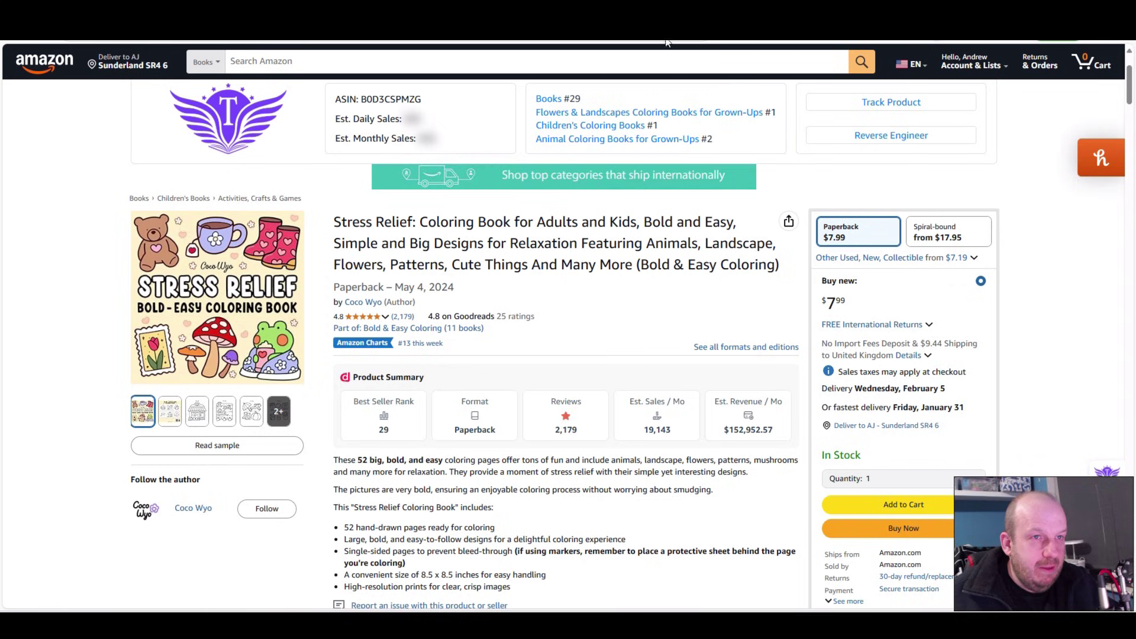
Switch to the Cozy Girl Christmas listing and view its all-time BSR and review history
left_click(709, 46)
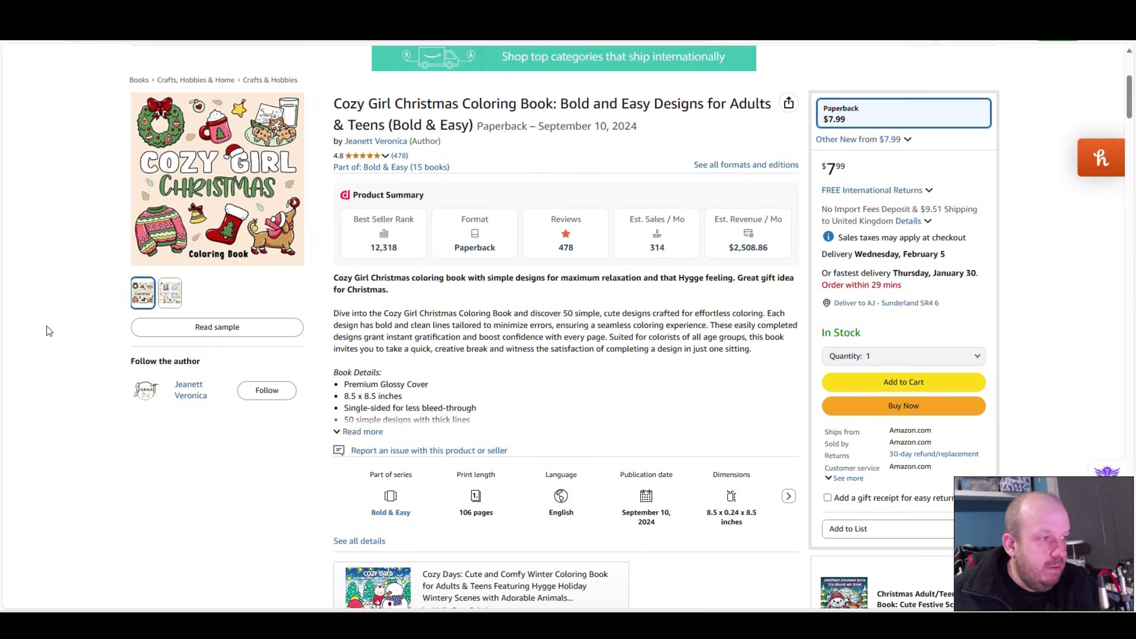
scroll(50, 331, "up", 2)
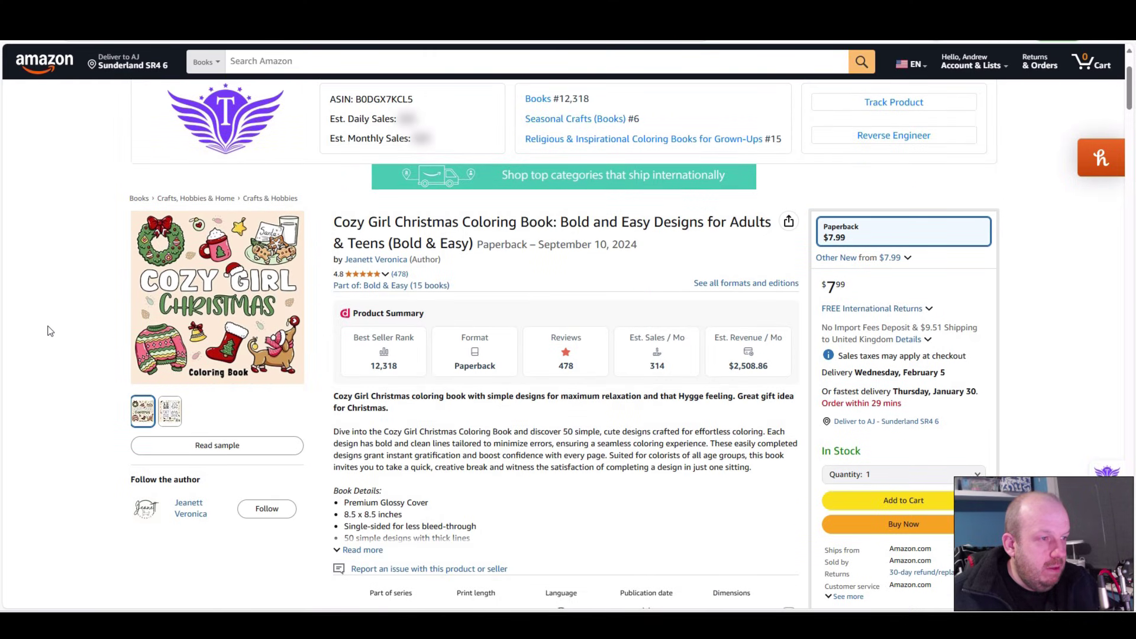
scroll(51, 331, "down", 3)
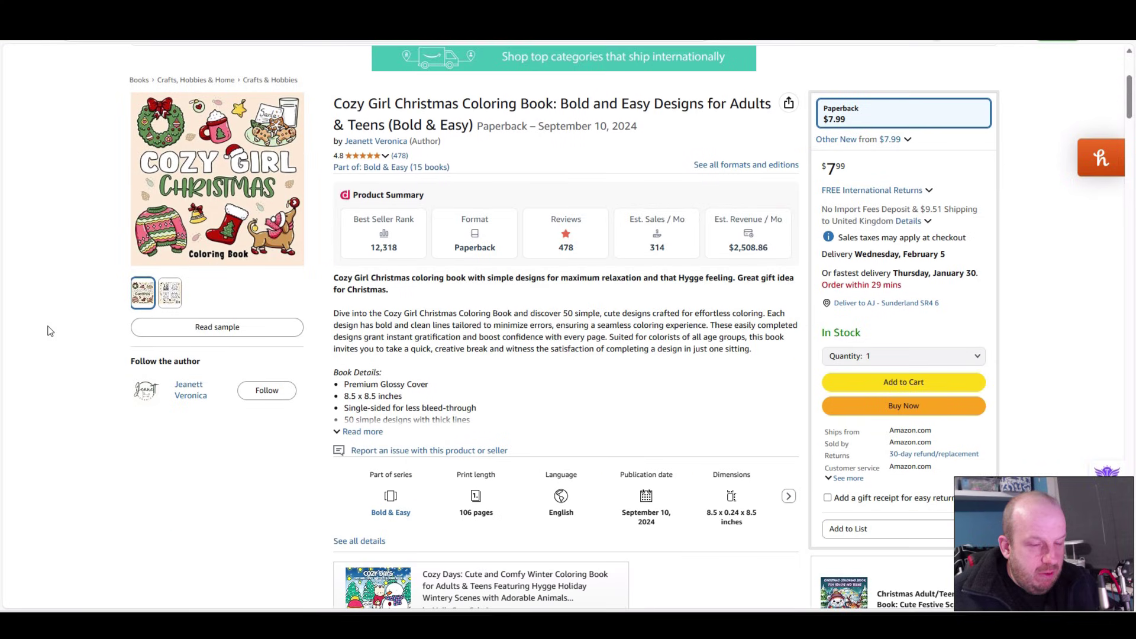
scroll(51, 331, "down", 7)
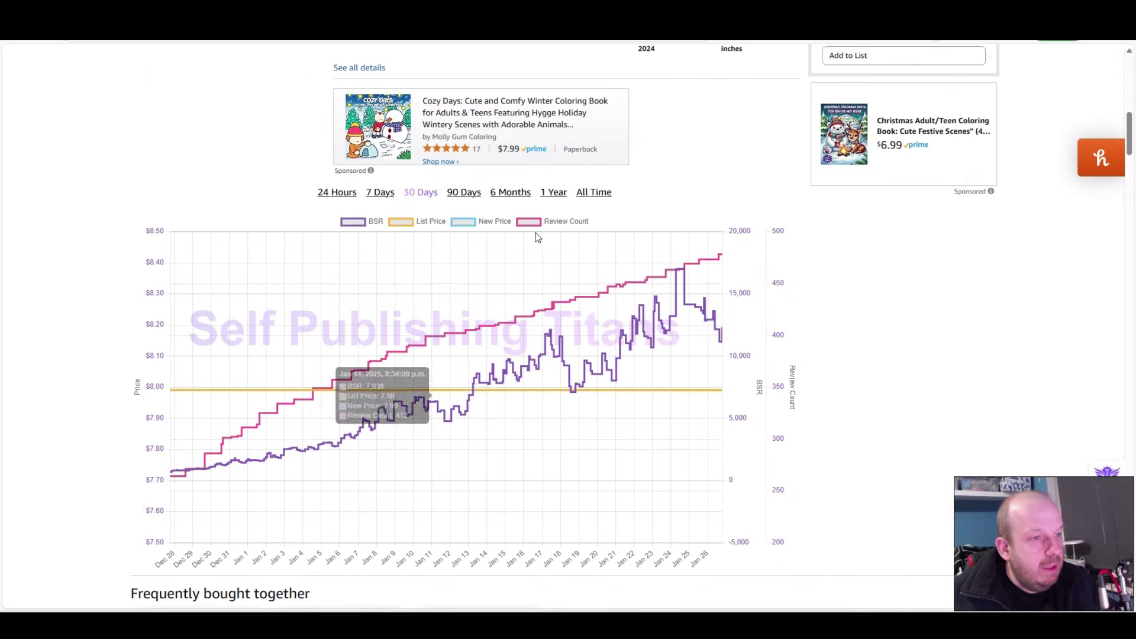
left_click(591, 192)
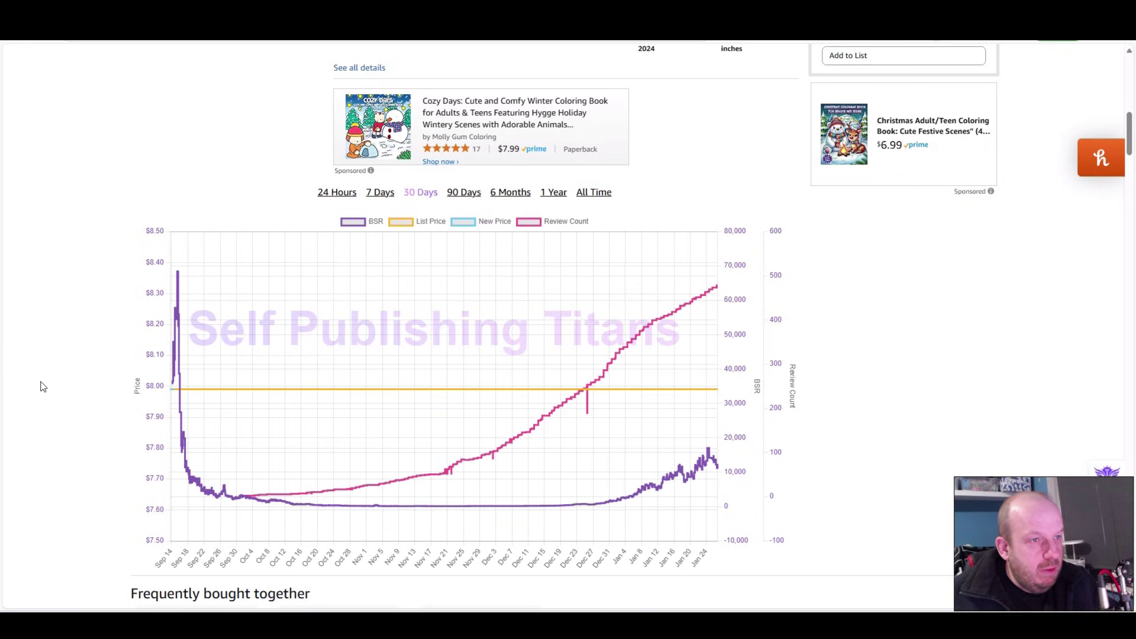
scroll(36, 381, "up", 10)
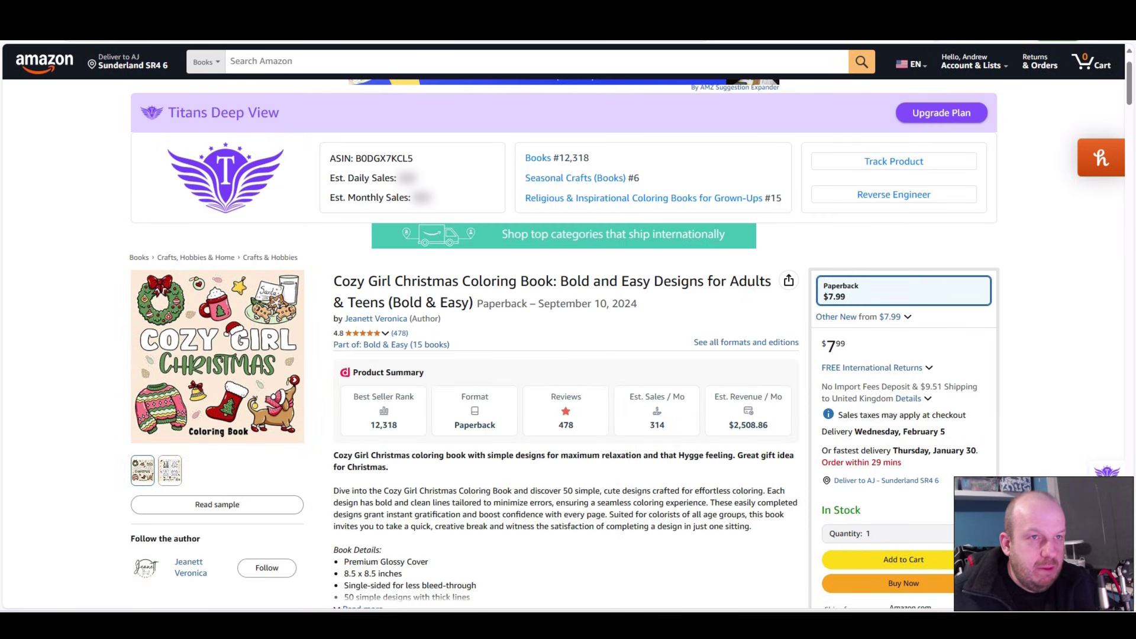
Review the Stress Relief Bold and Easy listing: rank 587,339, 0 reviews, 8 monthly sales
key("ctrl+Tab")
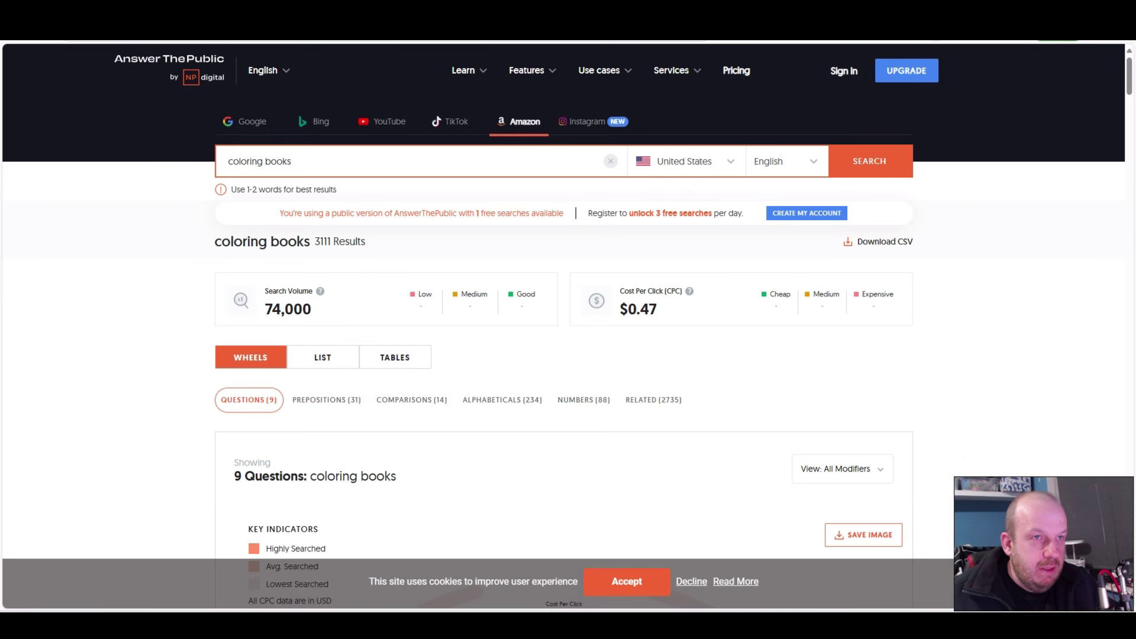
key("ctrl+shift+Tab")
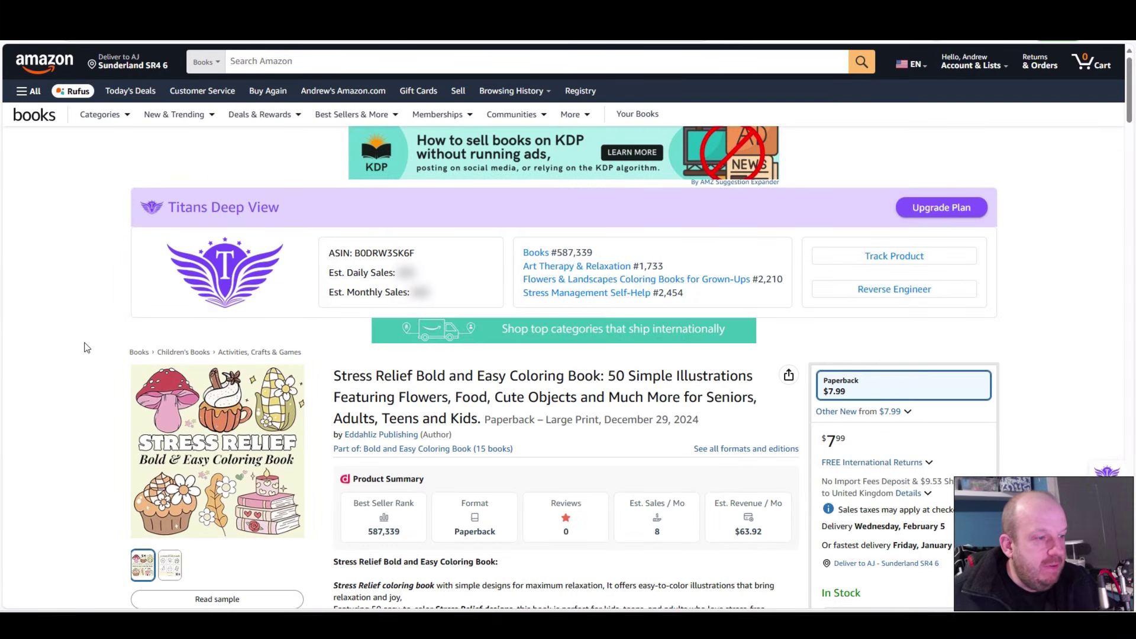
scroll(84, 346, "down", 3)
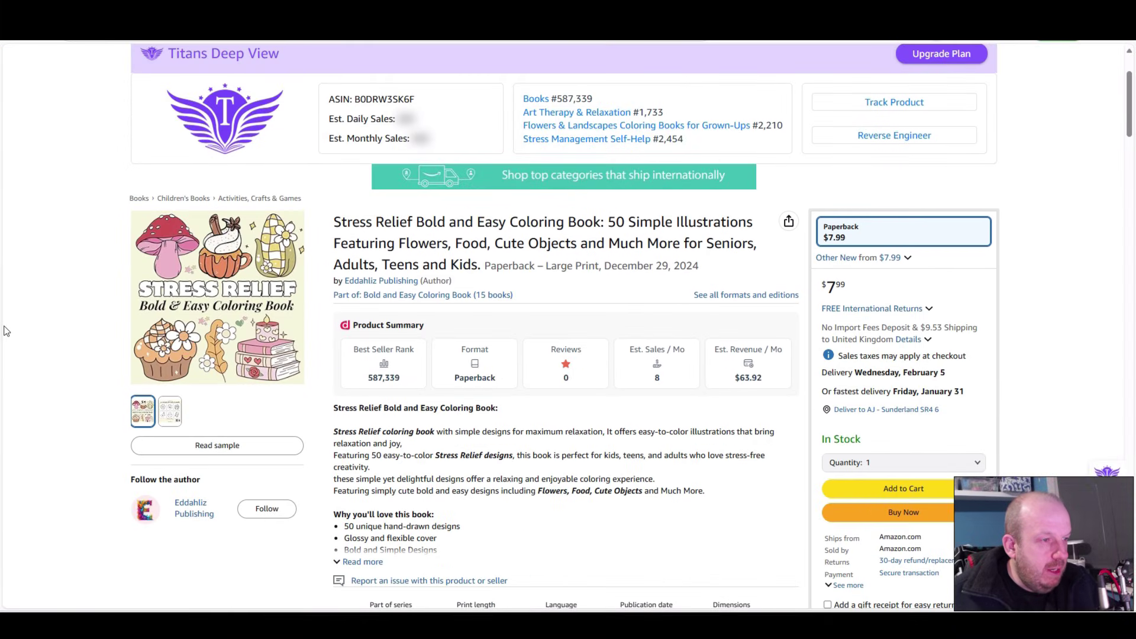
scroll(21, 327, "down", 1)
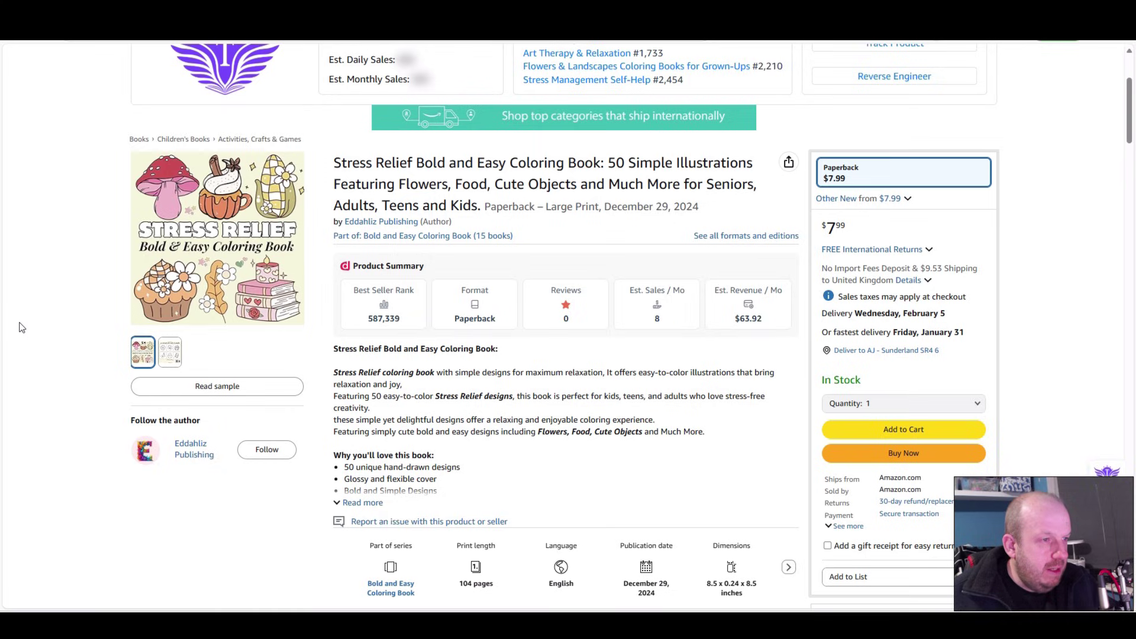
scroll(51, 362, "down", 2)
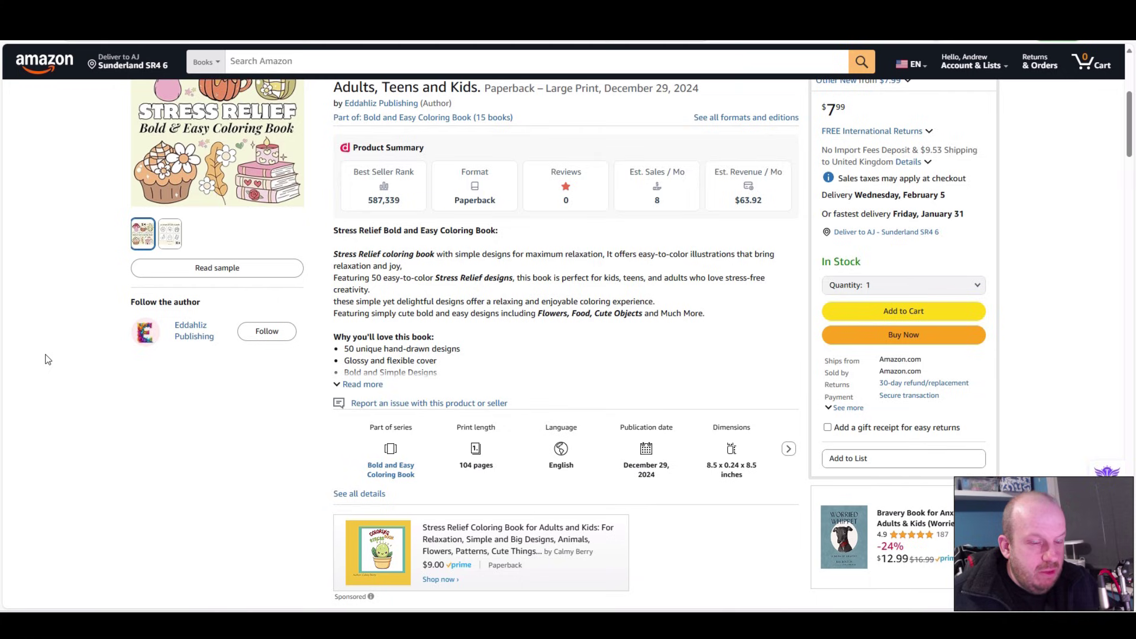
scroll(48, 359, "up", 2)
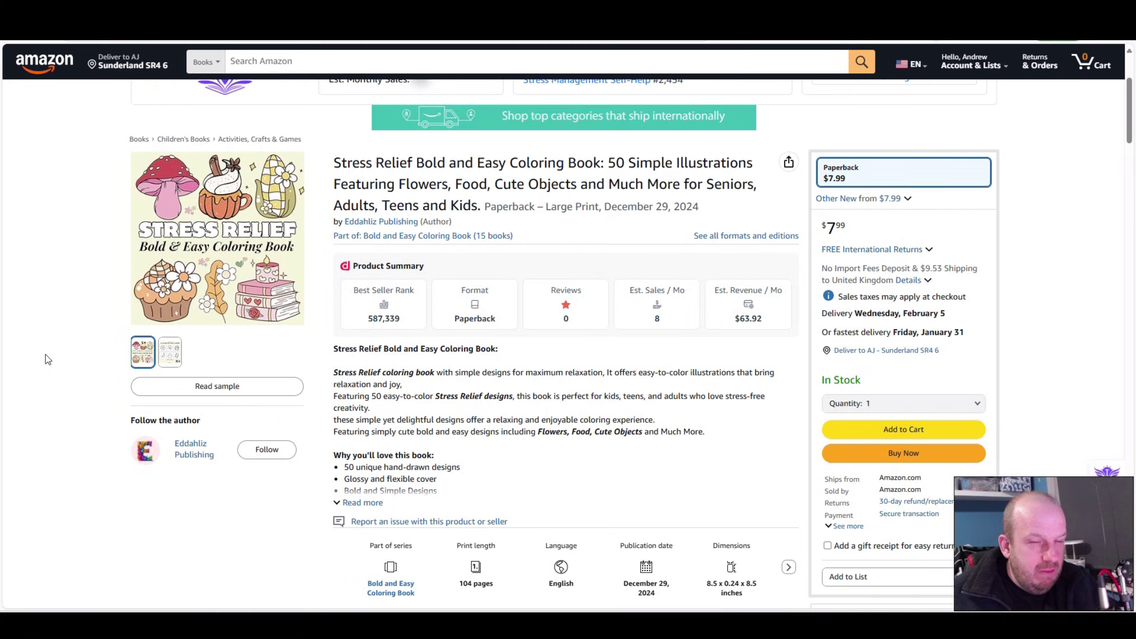
scroll(48, 359, "up", 3)
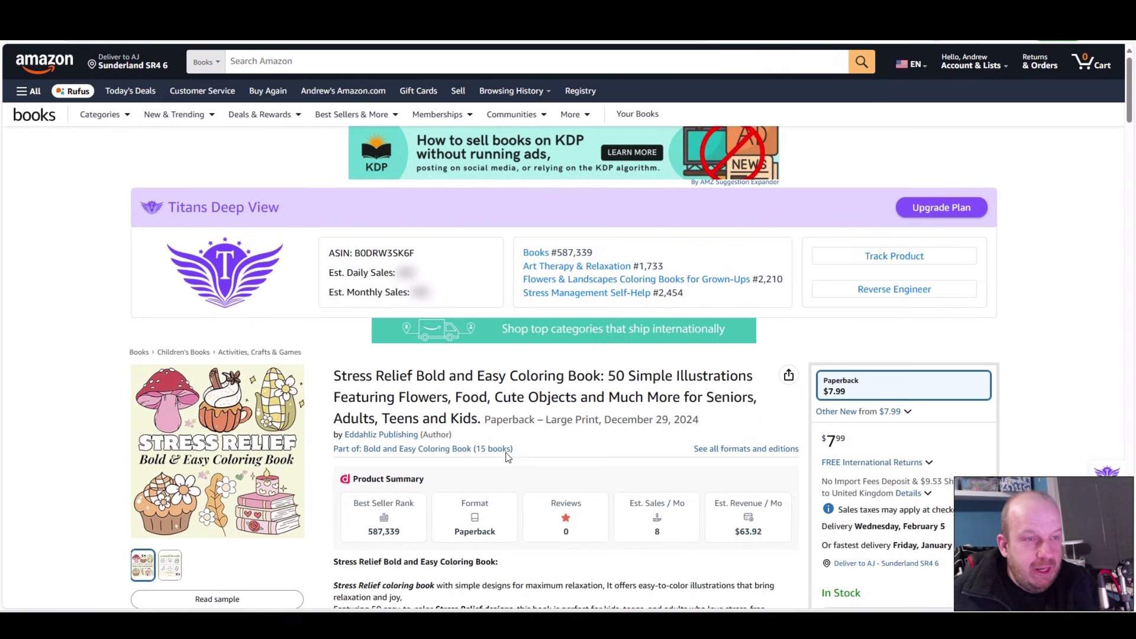
key("ctrl+Tab")
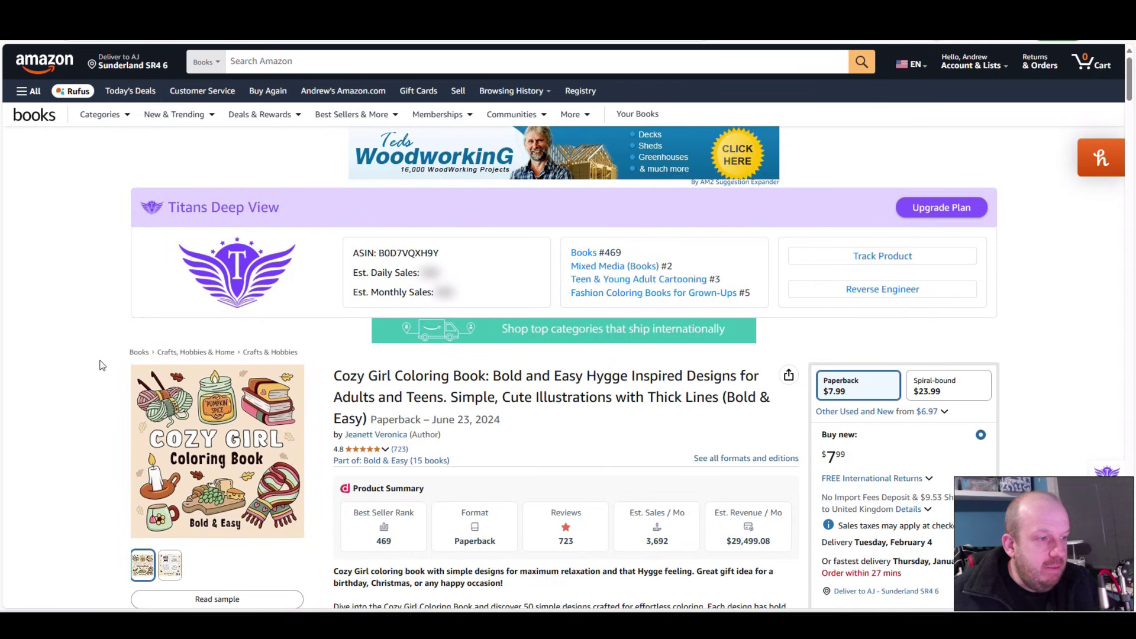
Review the Cozy Girl Hygge listing's 469 rank and 3,692 sales, and view its back cover
scroll(92, 368, "down", 3)
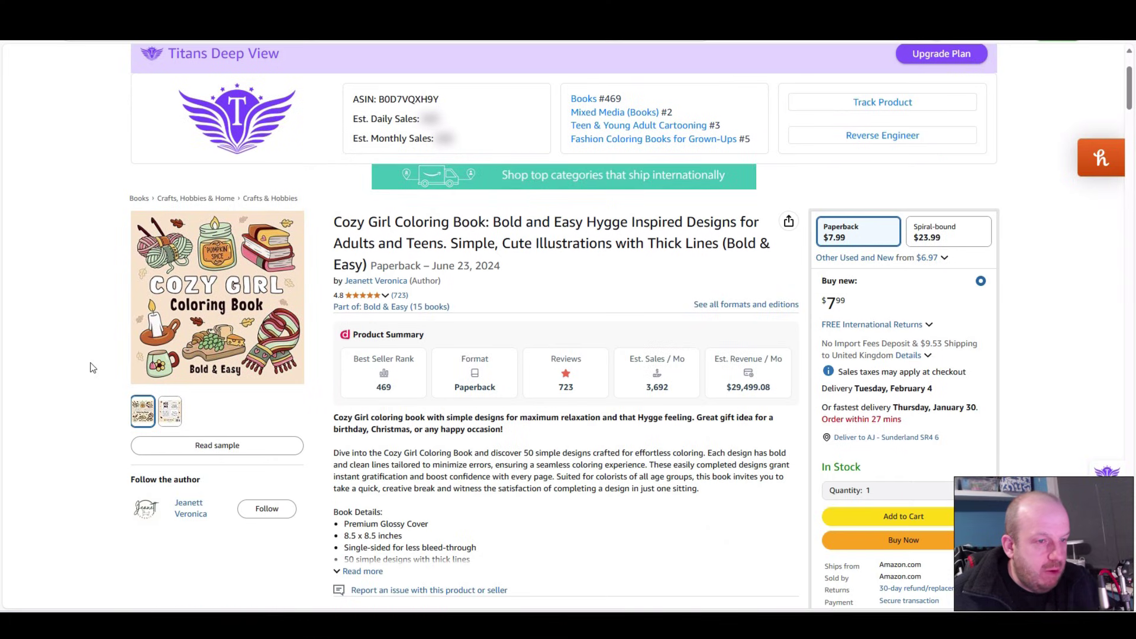
scroll(93, 368, "down", 1)
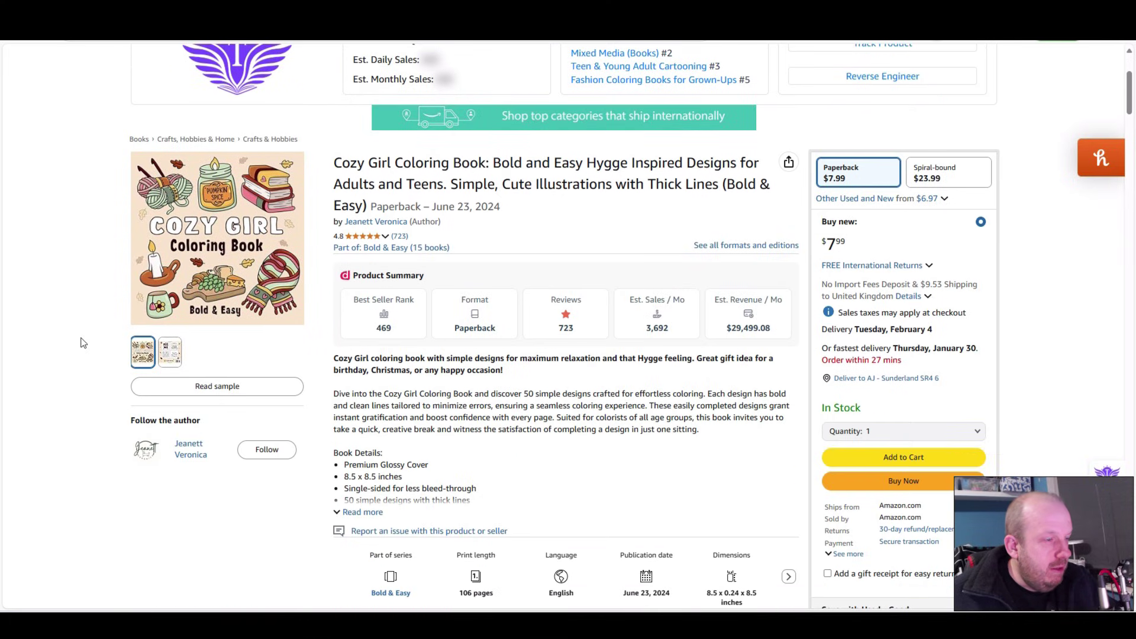
mouse_move(152, 269)
scroll(43, 312, "down", 1)
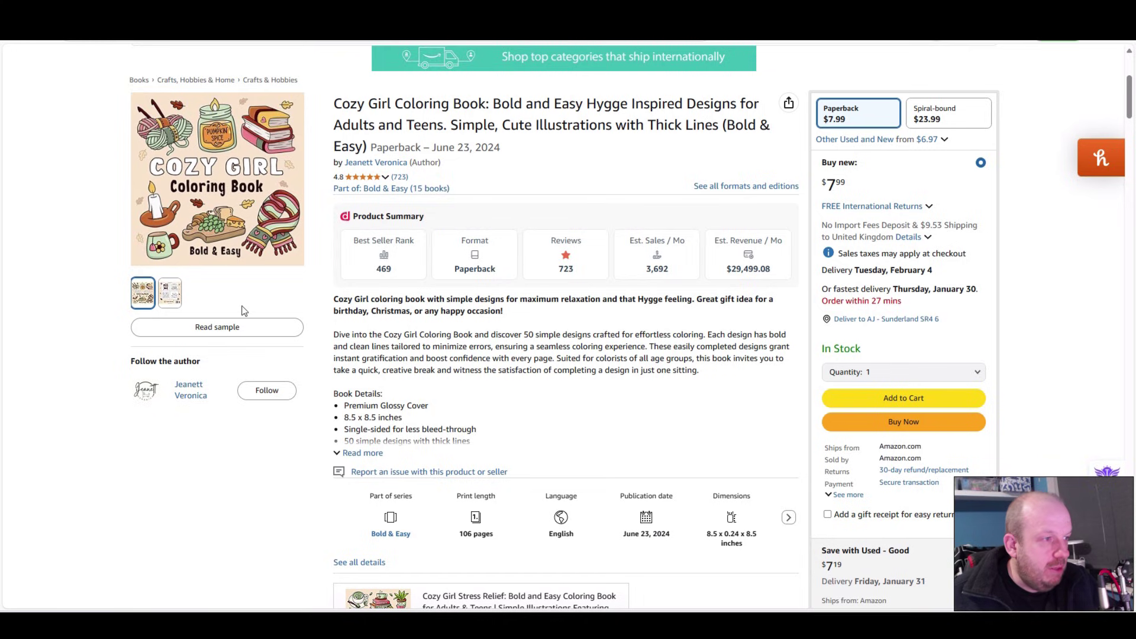
mouse_move(171, 294)
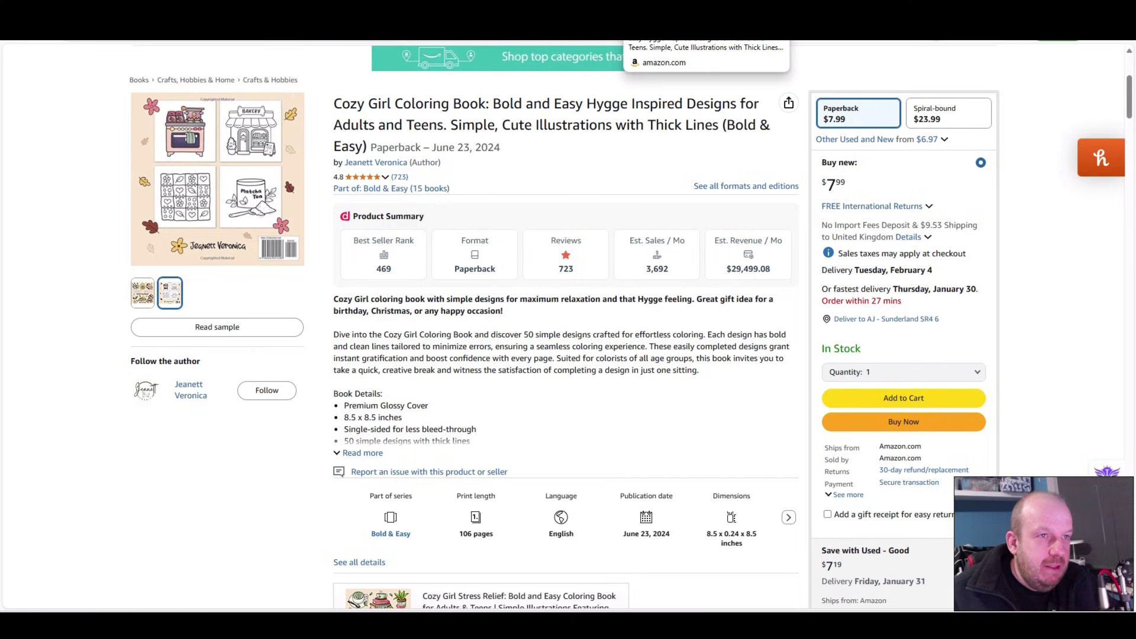
Review the Sweet Cupcakes listing and its interior page, then return to the SellerSprite dashboard
key("ctrl+Tab")
key("ctrl+Tab")
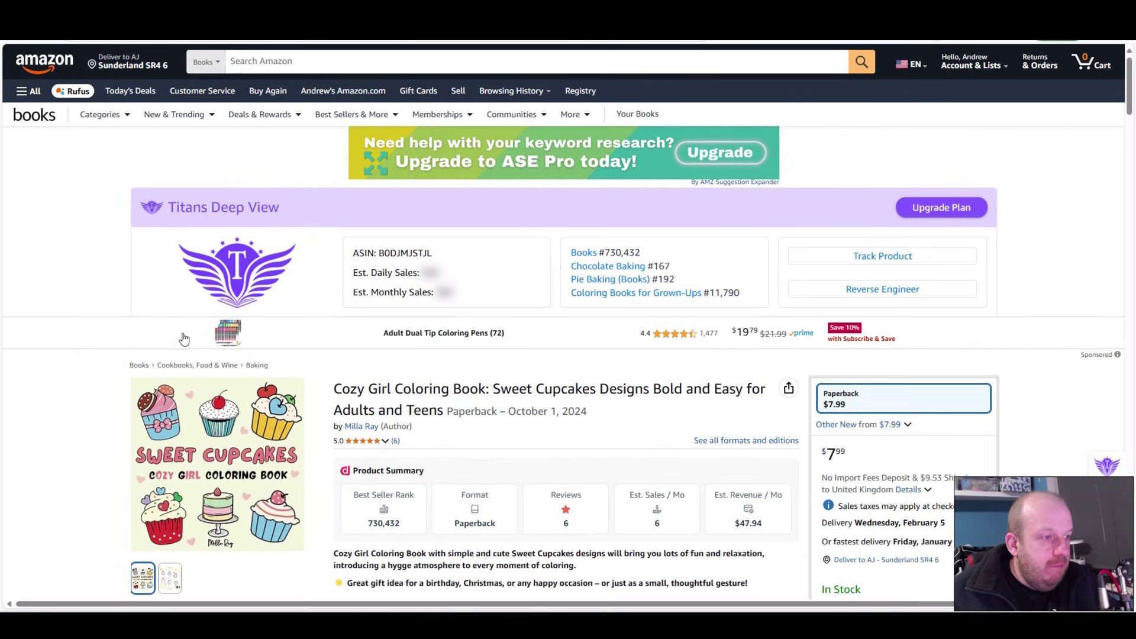
scroll(50, 413, "down", 3)
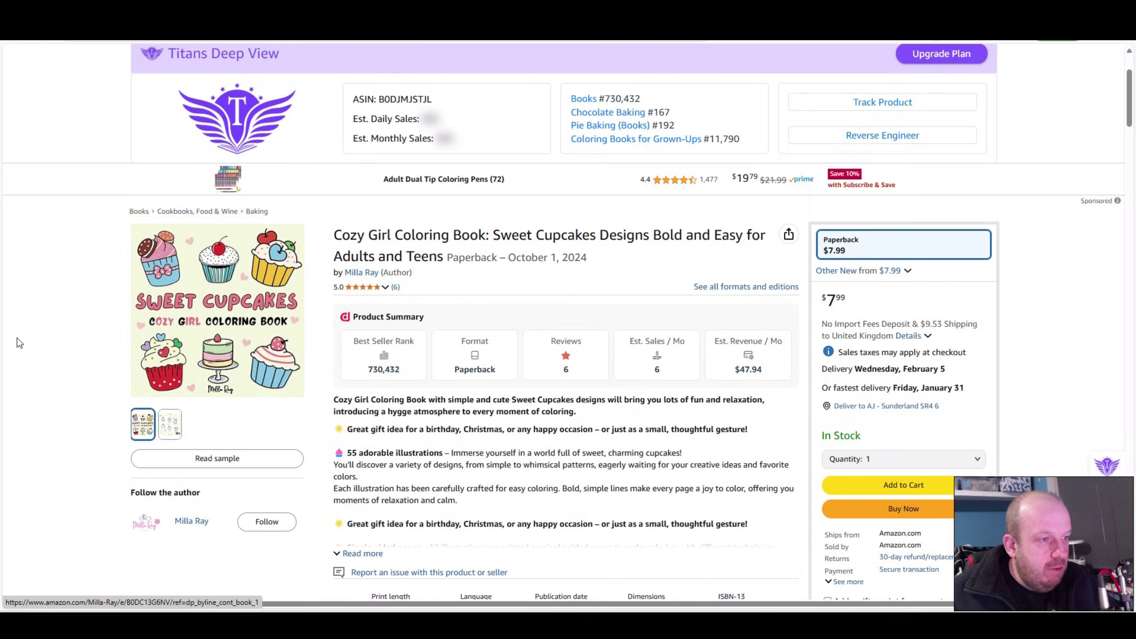
scroll(51, 331, "down", 2)
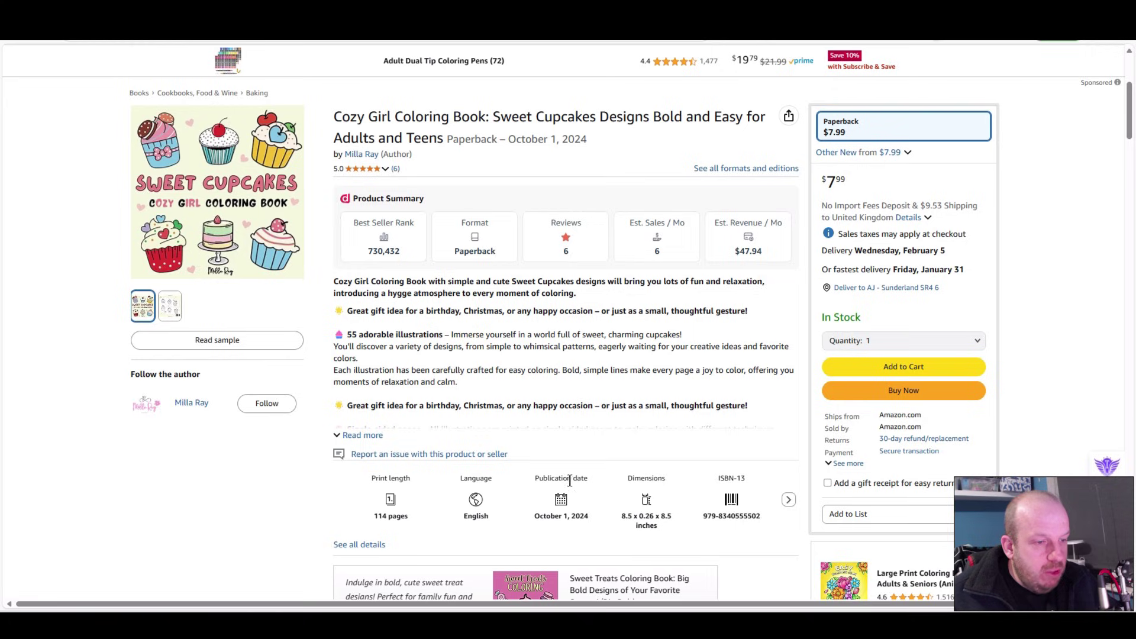
mouse_move(216, 251)
left_click(169, 306)
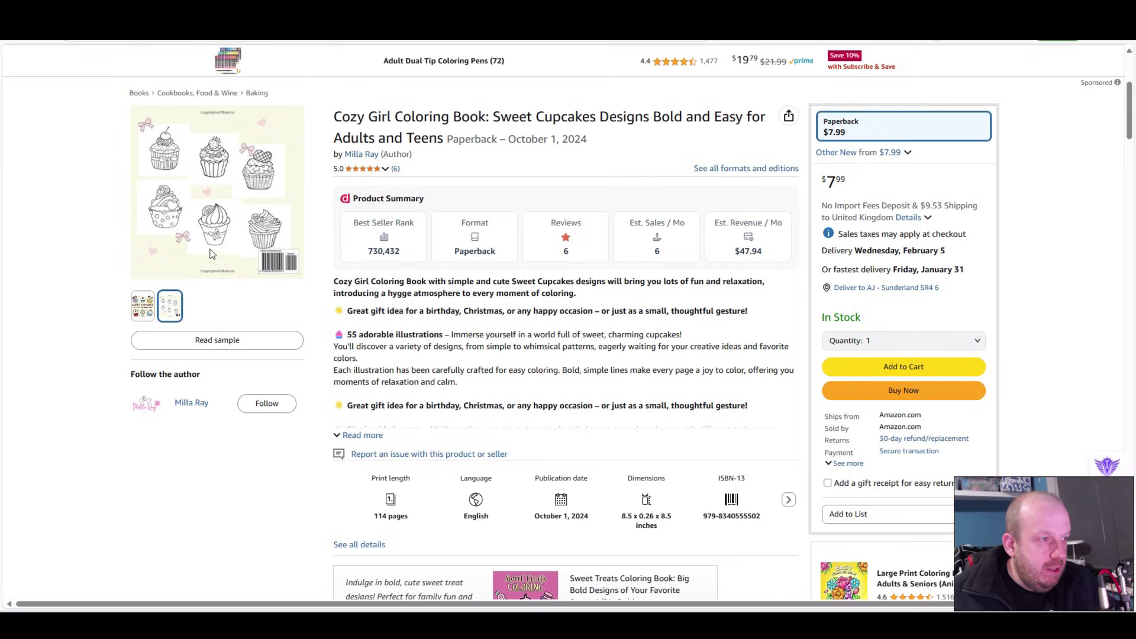
left_click(142, 313)
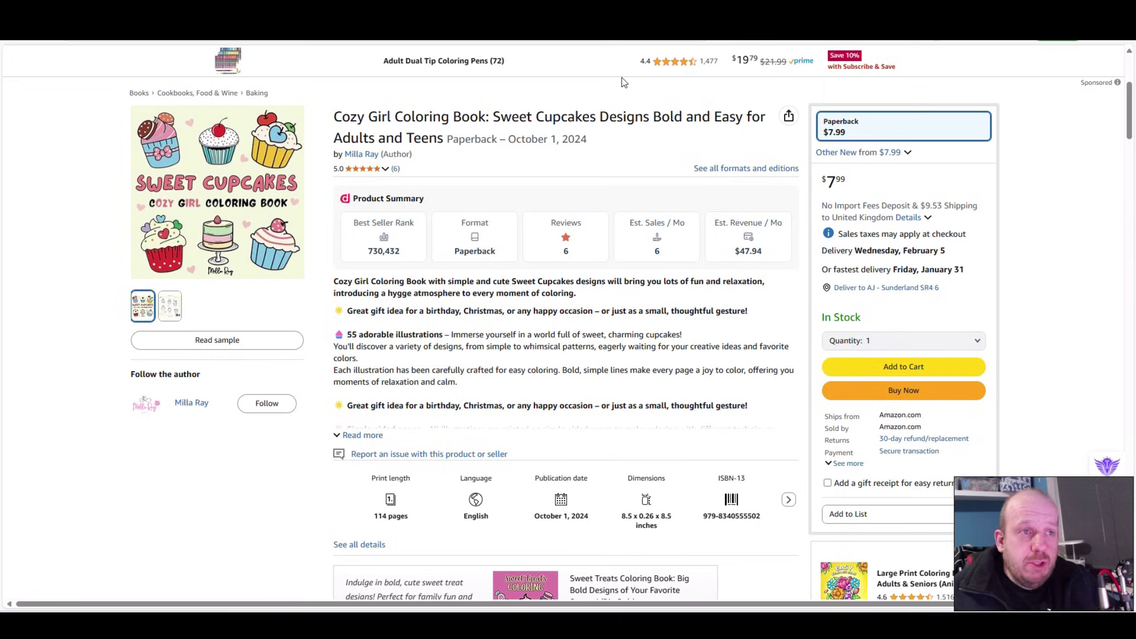
left_click(651, 24)
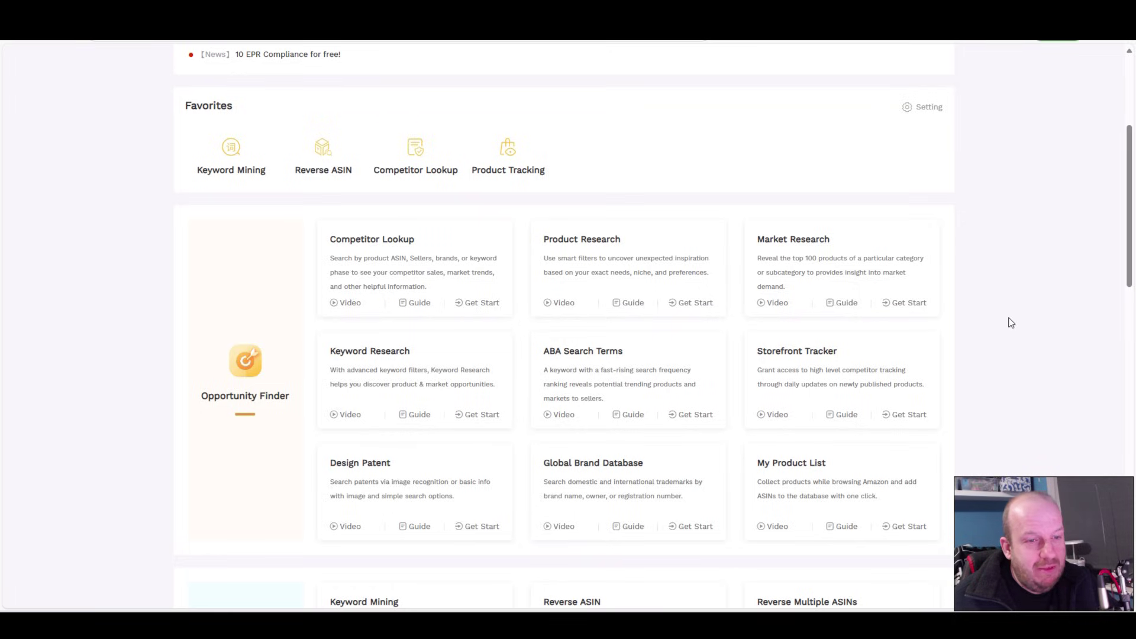
scroll(994, 302, "down", 4)
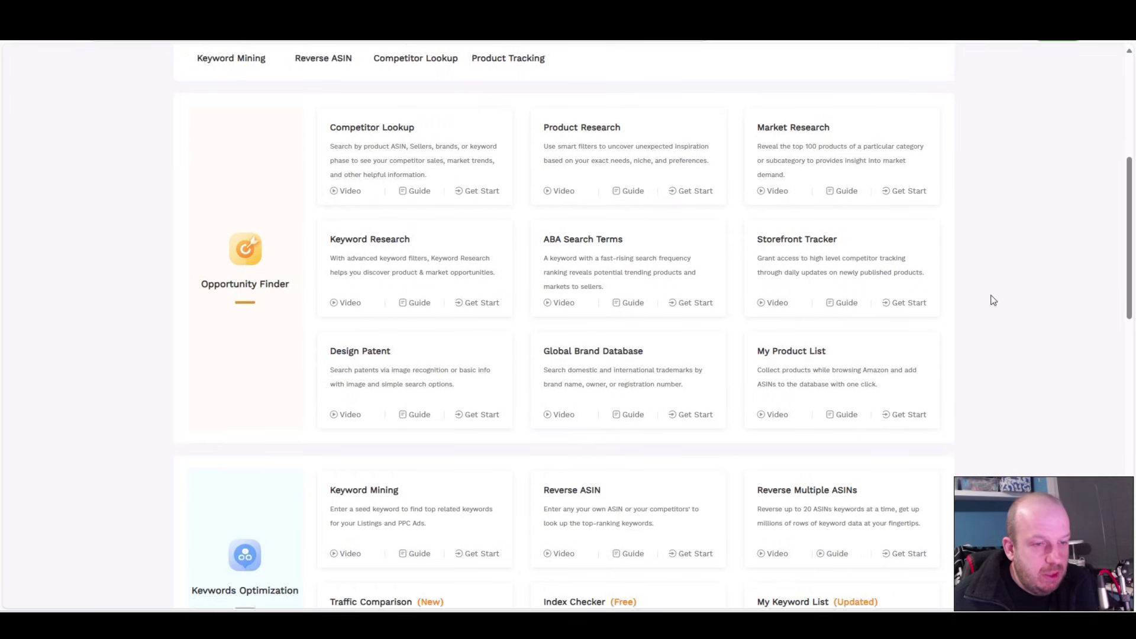
scroll(993, 291, "up", 4)
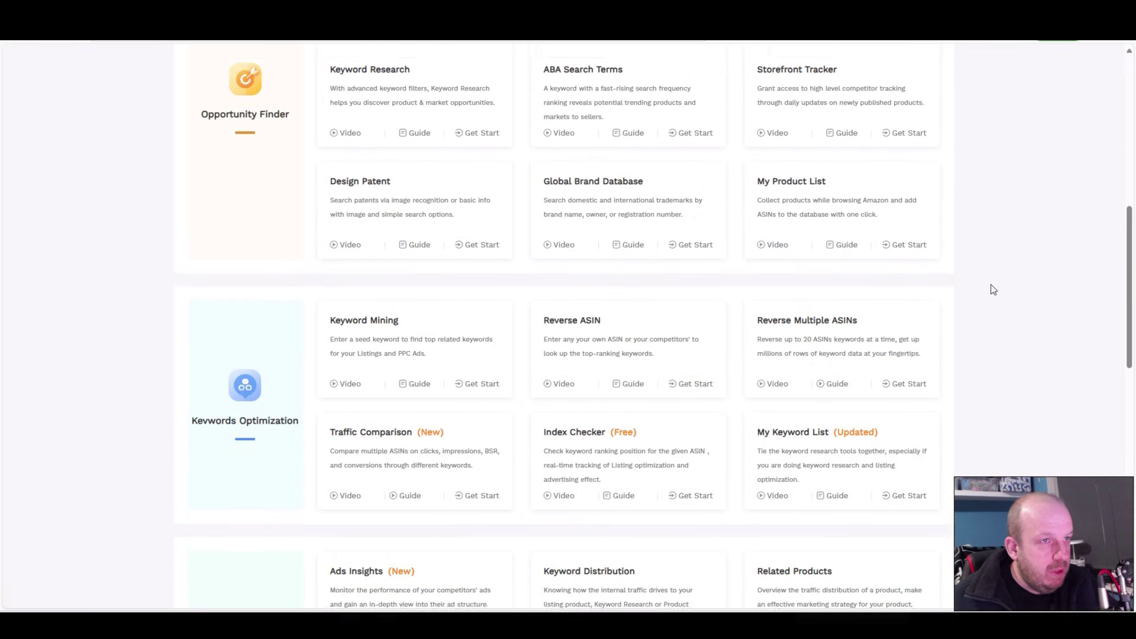
scroll(993, 290, "up", 4)
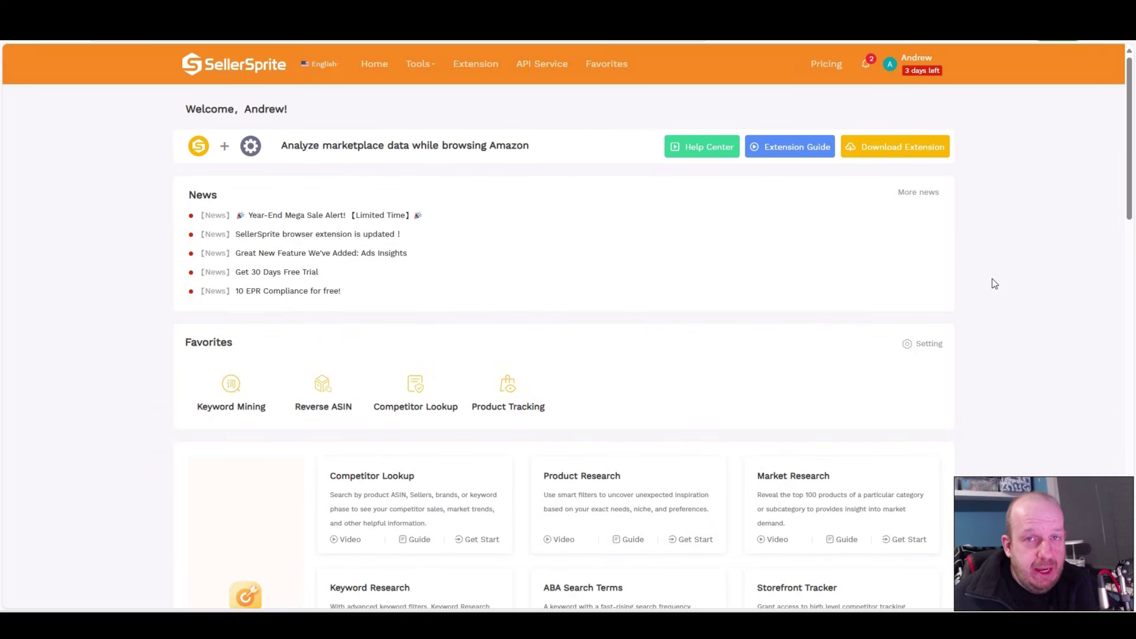